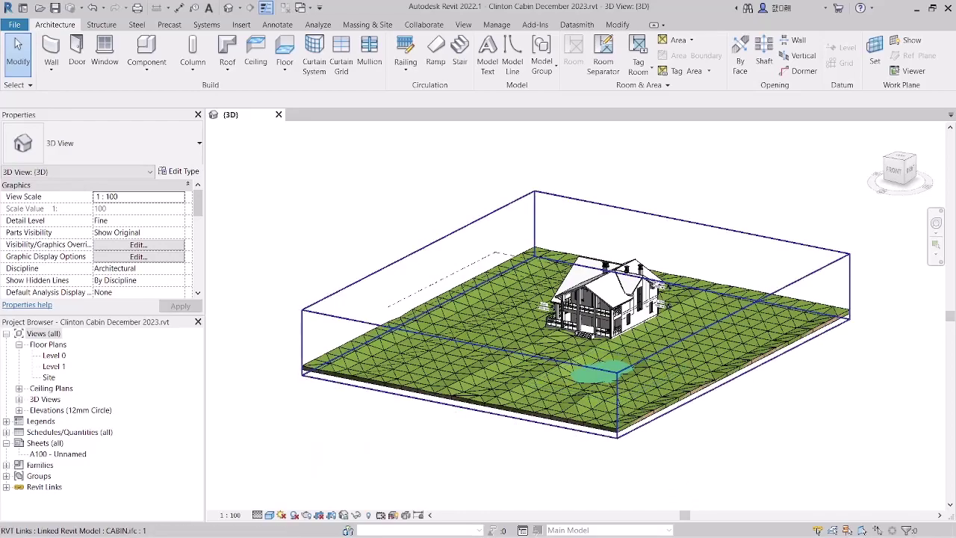
Inspect the cabin and its terrain in the 3D view and bring up the Datasmith Direct Link and export commands.
{"action": "scroll", "coordinate": [597, 340], "scroll_direction": "up", "scroll_amount": 3}
{"action": "scroll", "coordinate": [597, 340], "scroll_direction": "up", "scroll_amount": 4}
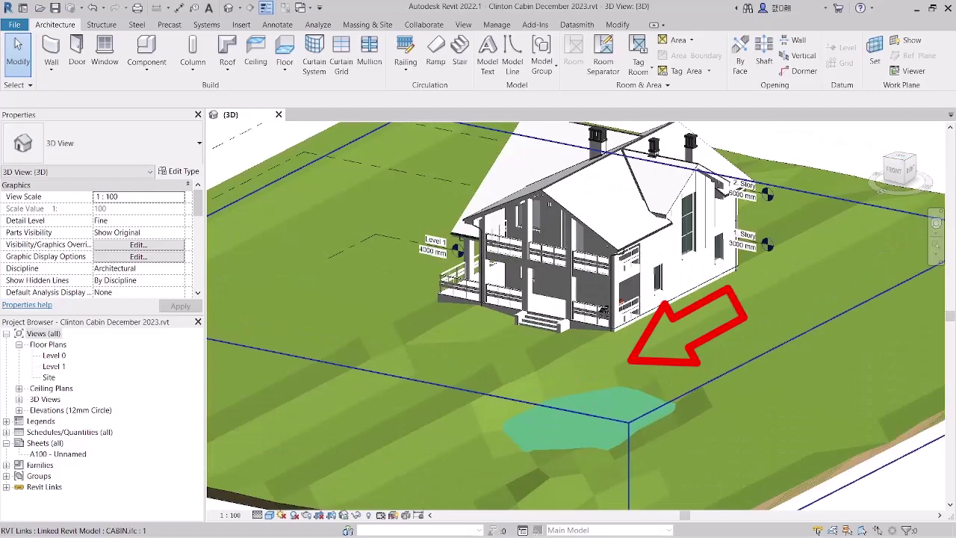
{"action": "scroll", "coordinate": [597, 340], "scroll_direction": "down", "scroll_amount": 6}
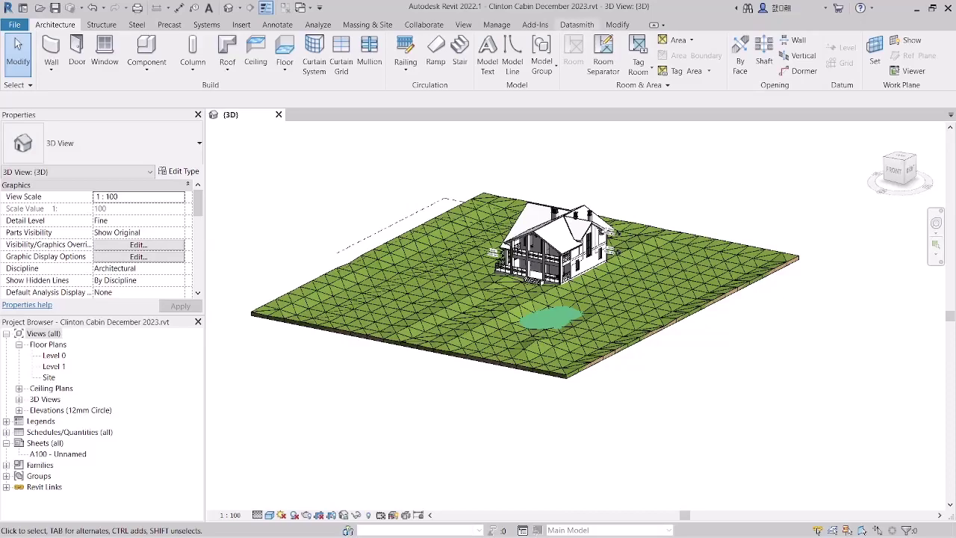
{"action": "left_click", "coordinate": [576, 25]}
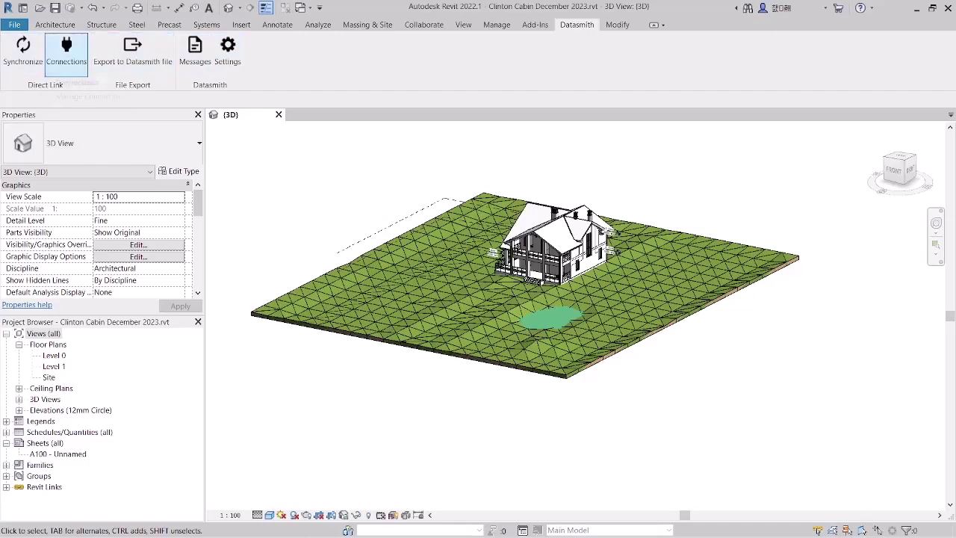
{"action": "left_click", "coordinate": [132, 51]}
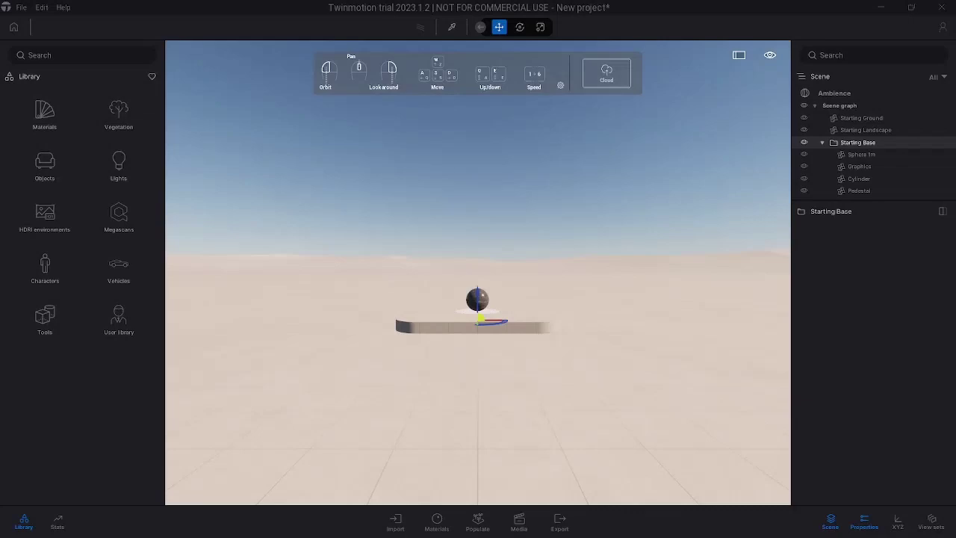
Import the Direct Link source Revit - Clinton_Cabin_December_2023 with Collapse by material.
{"action": "left_click", "coordinate": [395, 521]}
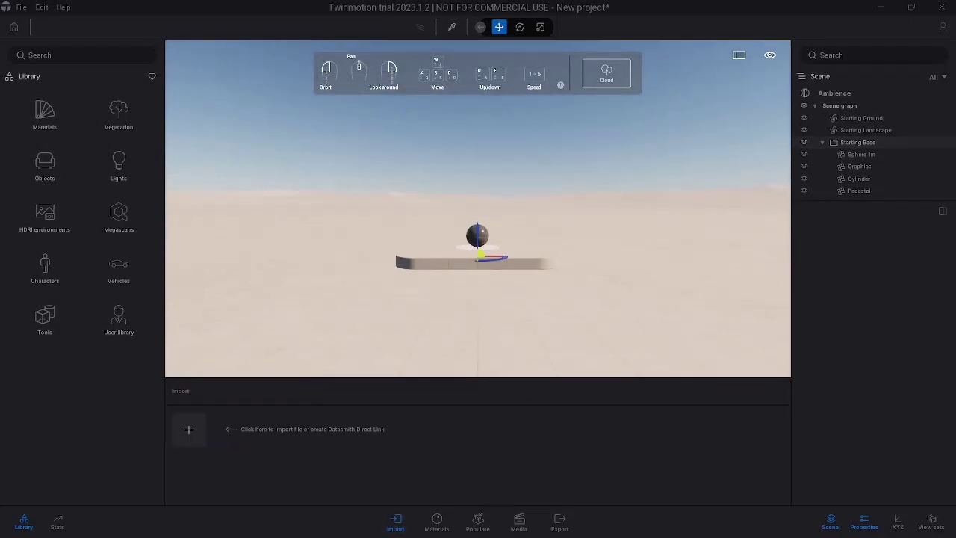
{"action": "left_click", "coordinate": [189, 429]}
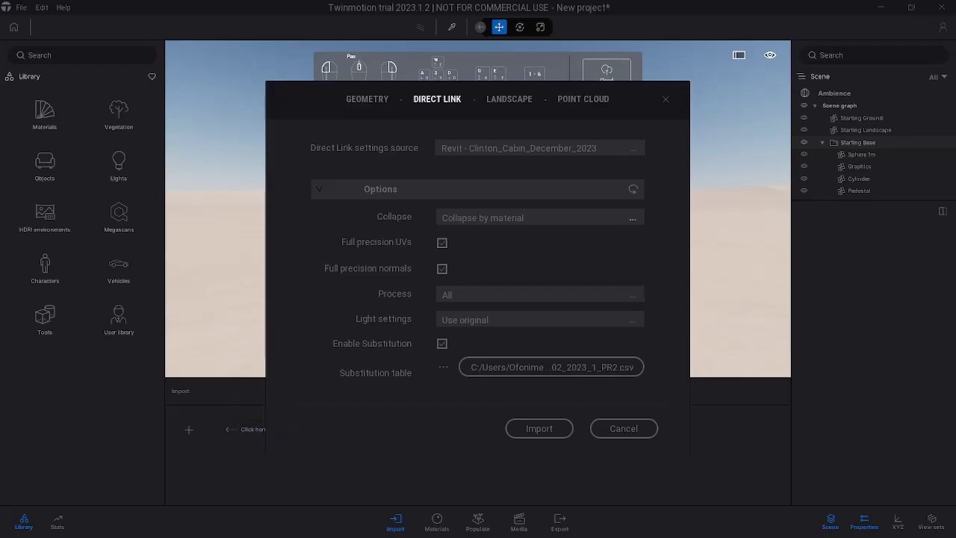
{"action": "left_click", "coordinate": [539, 429]}
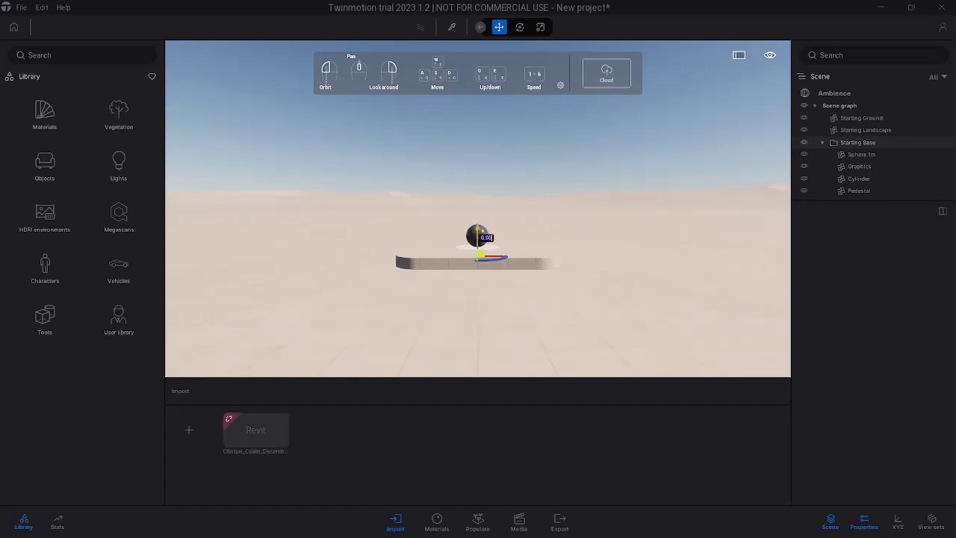
Delete the default Starting Base group from the scene.
{"action": "left_click", "coordinate": [857, 142]}
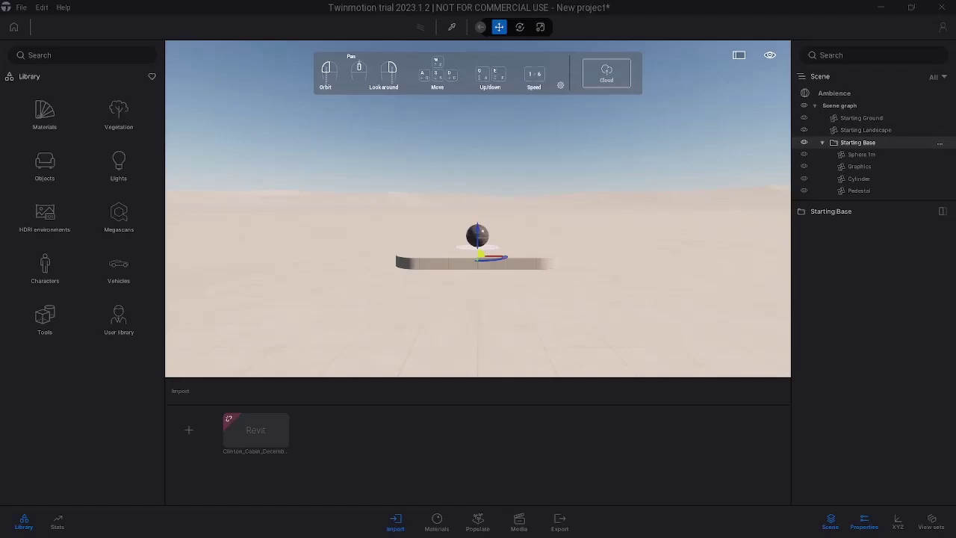
{"action": "key", "text": "Delete"}
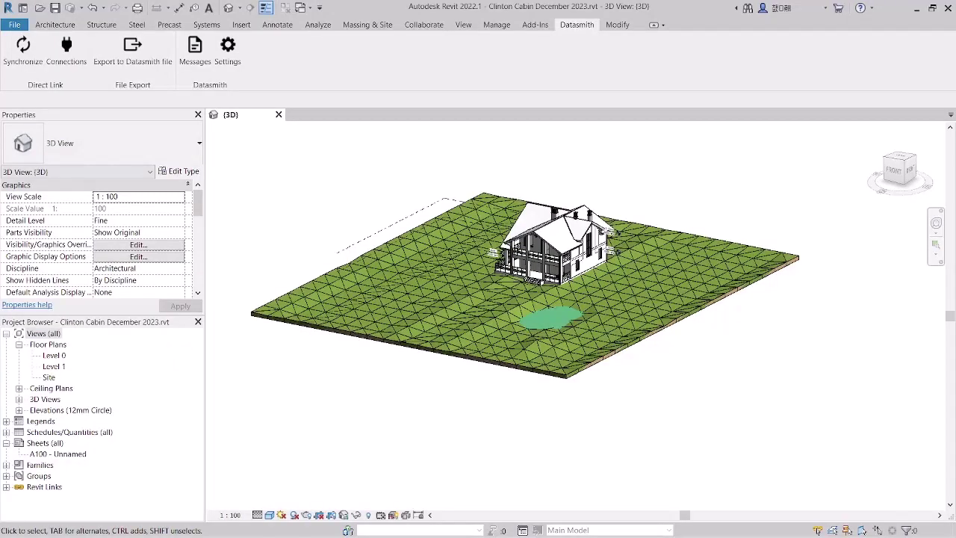
Synchronize the Revit cabin model with its Direct Link so the geometry loads into the Twinmotion scene.
{"action": "mouse_move", "coordinate": [522, 313]}
{"action": "middle_mouse_down", "text": "shift"}
{"action": "mouse_move", "coordinate": [560, 307]}
{"action": "mouse_move", "coordinate": [532, 303]}
{"action": "middle_mouse_up", "text": "shift"}
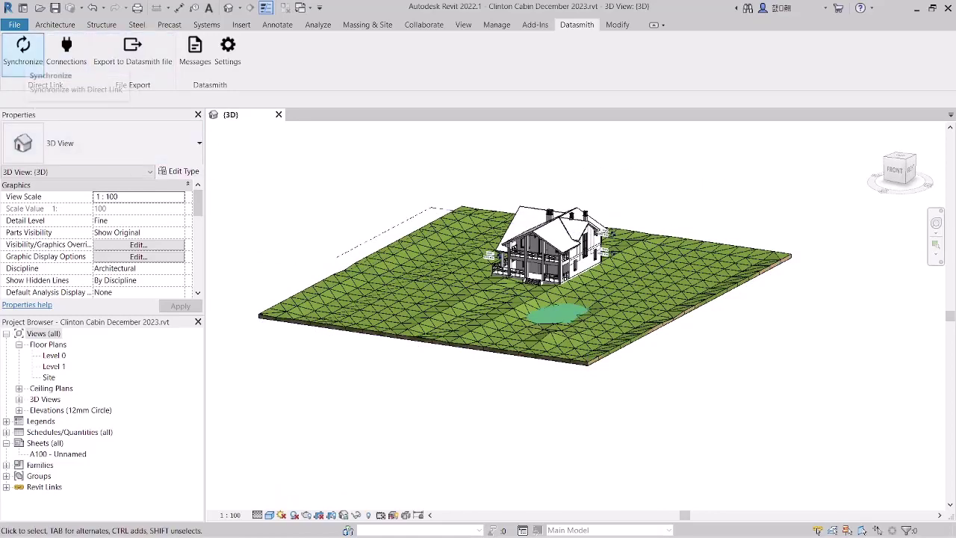
{"action": "left_click", "coordinate": [23, 53]}
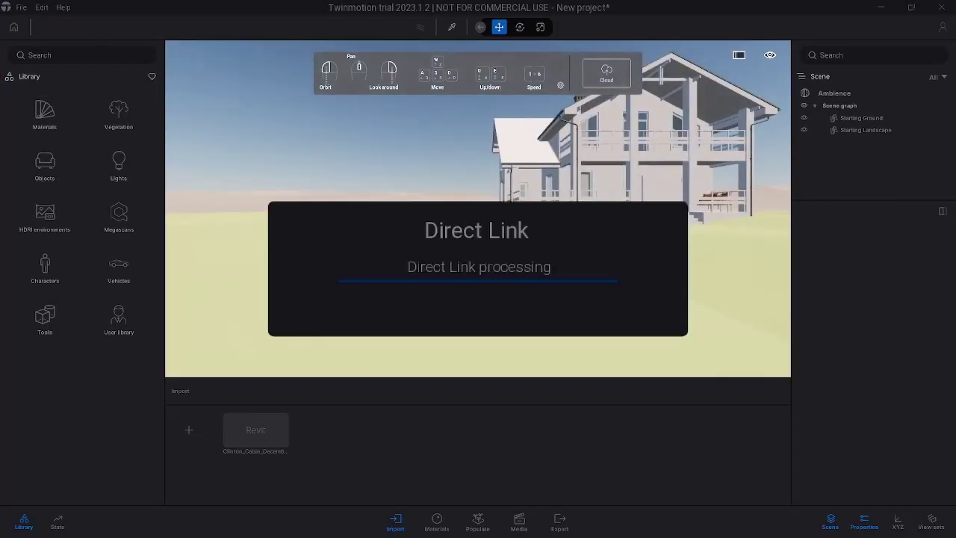
Sample the cabin's roof material with the material picker and replace it with Roof covering 01.
{"action": "right_click_drag", "start_coordinate": [478, 209], "coordinate": [565, 188]}
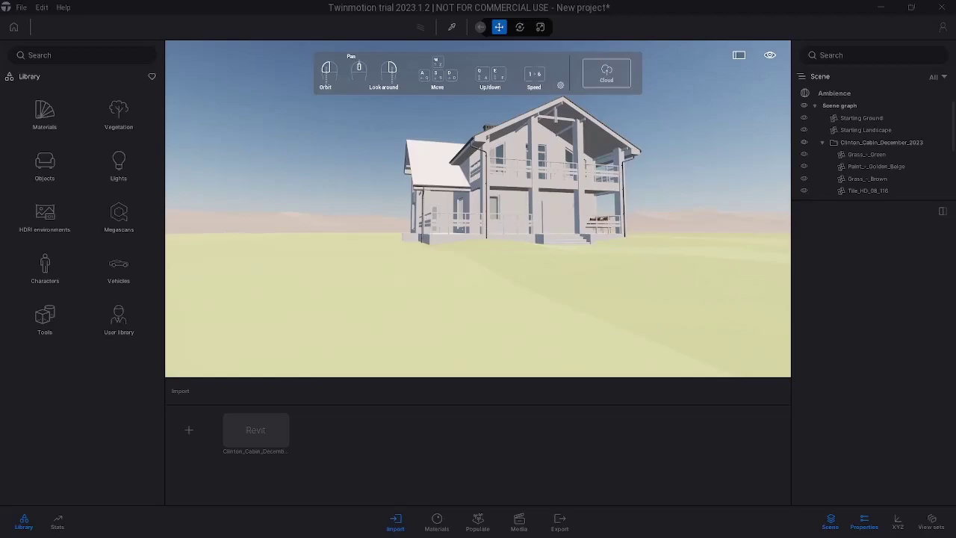
{"action": "left_click_drag", "start_coordinate": [478, 224], "coordinate": [569, 276]}
{"action": "key", "text": "a"}
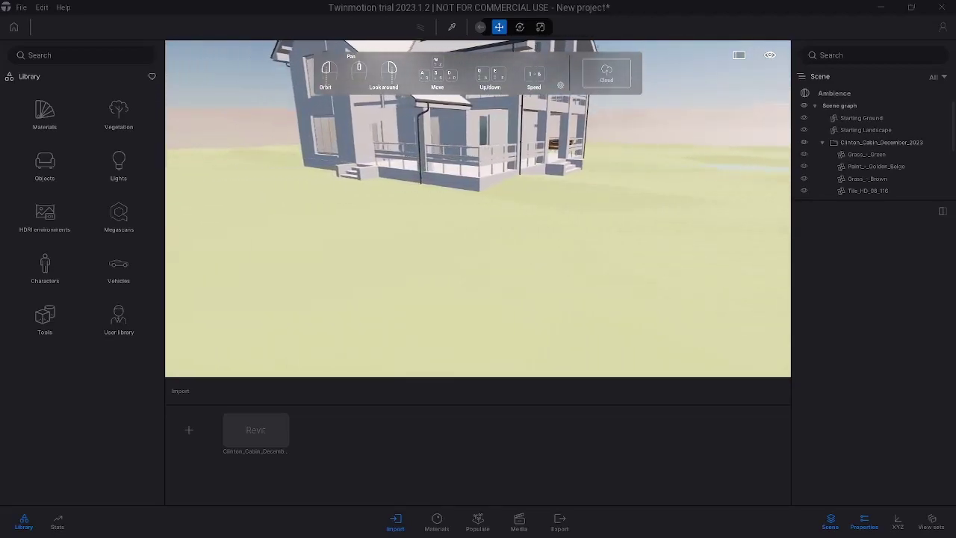
{"action": "mouse_move", "coordinate": [478, 224]}
{"action": "left_mouse_down"}
{"action": "mouse_move", "coordinate": [441, 218]}
{"action": "mouse_move", "coordinate": [415, 187]}
{"action": "mouse_move", "coordinate": [439, 169]}
{"action": "mouse_move", "coordinate": [470, 175]}
{"action": "mouse_move", "coordinate": [515, 209]}
{"action": "mouse_move", "coordinate": [514, 238]}
{"action": "mouse_move", "coordinate": [452, 239]}
{"action": "mouse_move", "coordinate": [494, 229]}
{"action": "left_mouse_up"}
{"action": "key", "text": "w"}
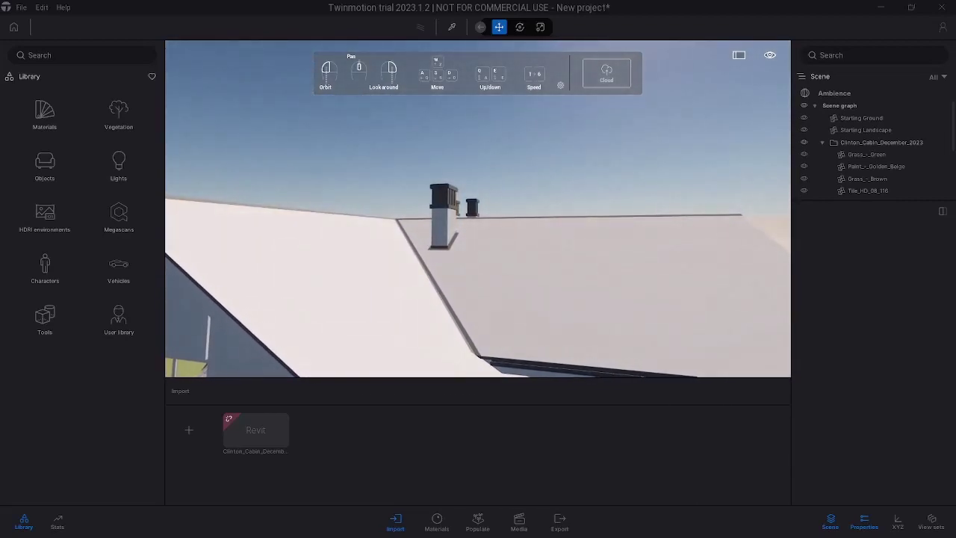
{"action": "left_click", "coordinate": [452, 27]}
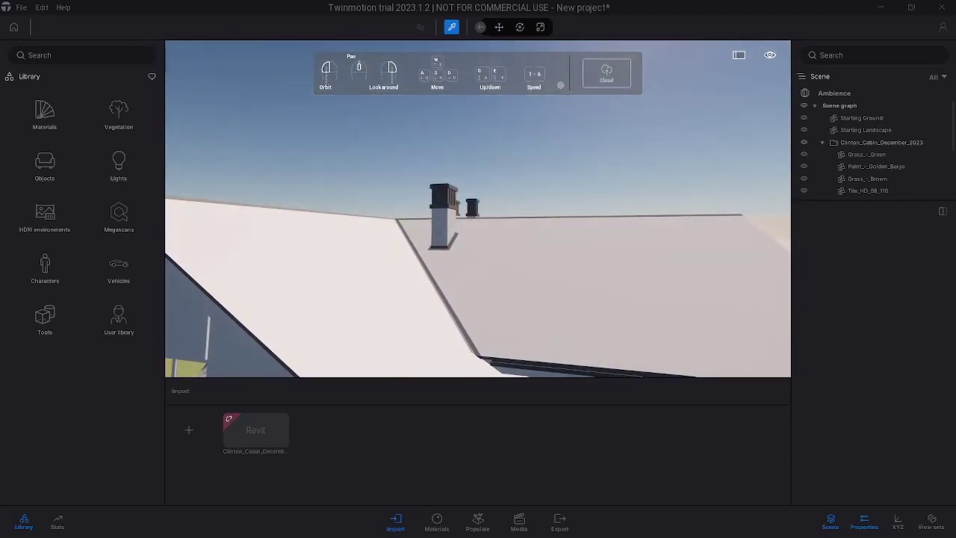
{"action": "left_click", "coordinate": [339, 279]}
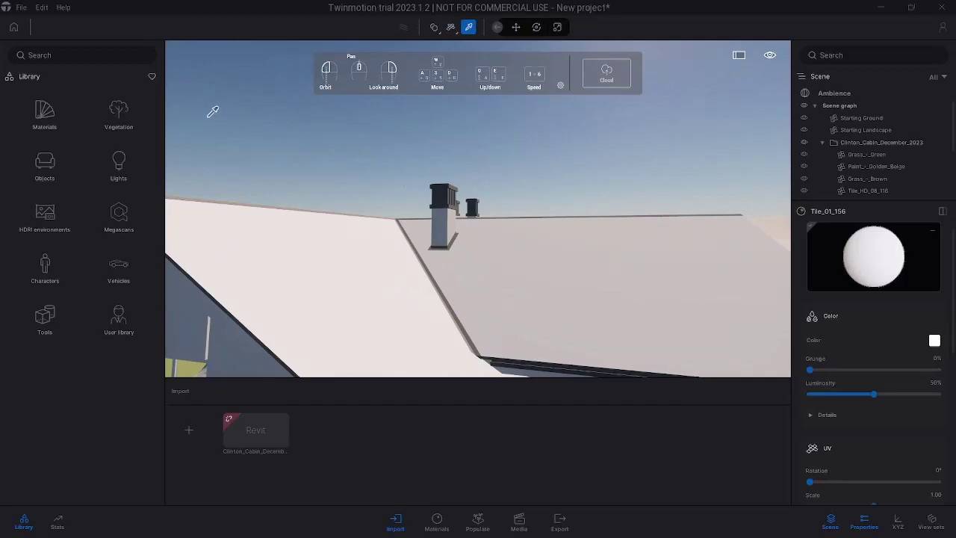
{"action": "left_click", "coordinate": [45, 114]}
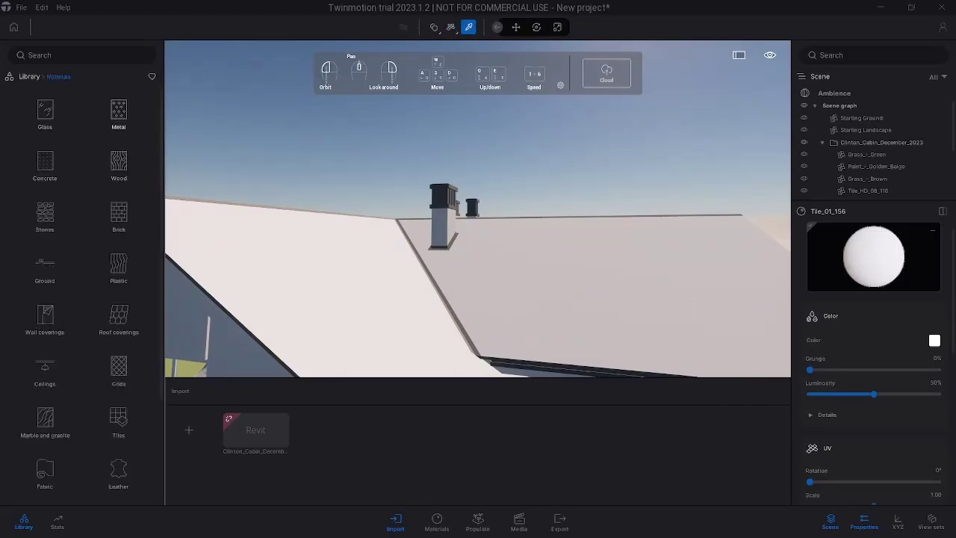
{"action": "left_click", "coordinate": [119, 236]}
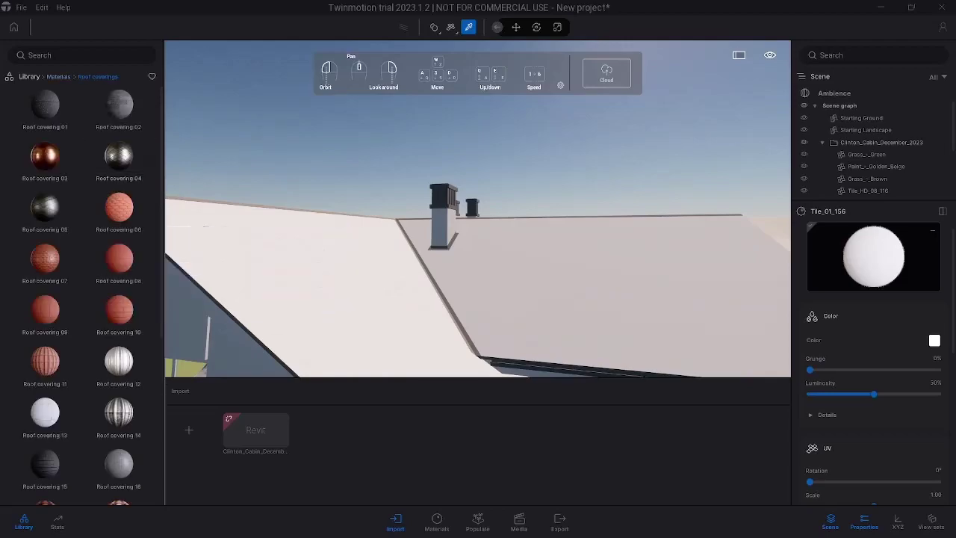
{"action": "mouse_move", "coordinate": [45, 103]}
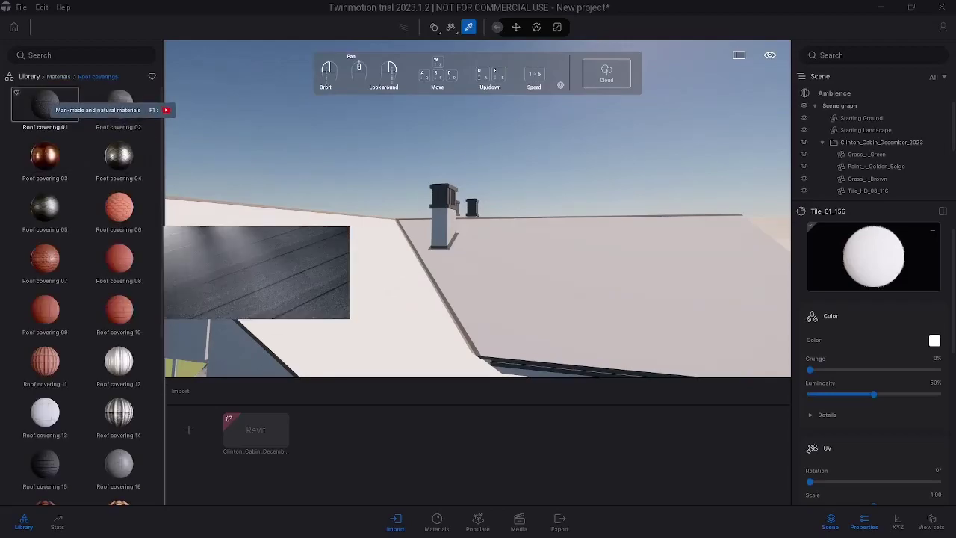
{"action": "left_click_drag", "start_coordinate": [44, 105], "coordinate": [329, 269]}
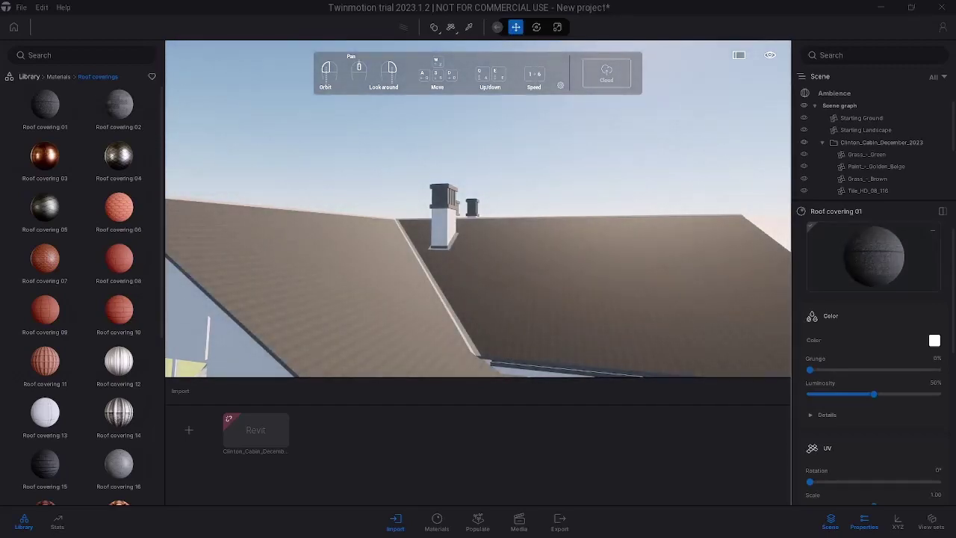
Set the UV scale of the roof's Roof covering 01 material to 2.50.
{"action": "left_click_drag", "start_coordinate": [478, 344], "coordinate": [456, 336]}
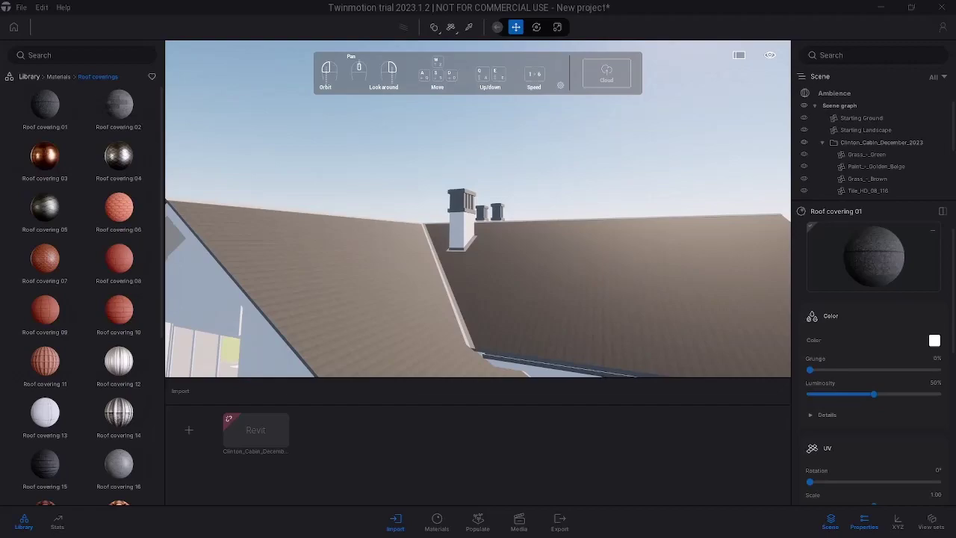
{"action": "middle_click_drag", "start_coordinate": [478, 298], "coordinate": [478, 232]}
{"action": "scroll", "coordinate": [478, 209], "scroll_direction": "up", "scroll_amount": 3}
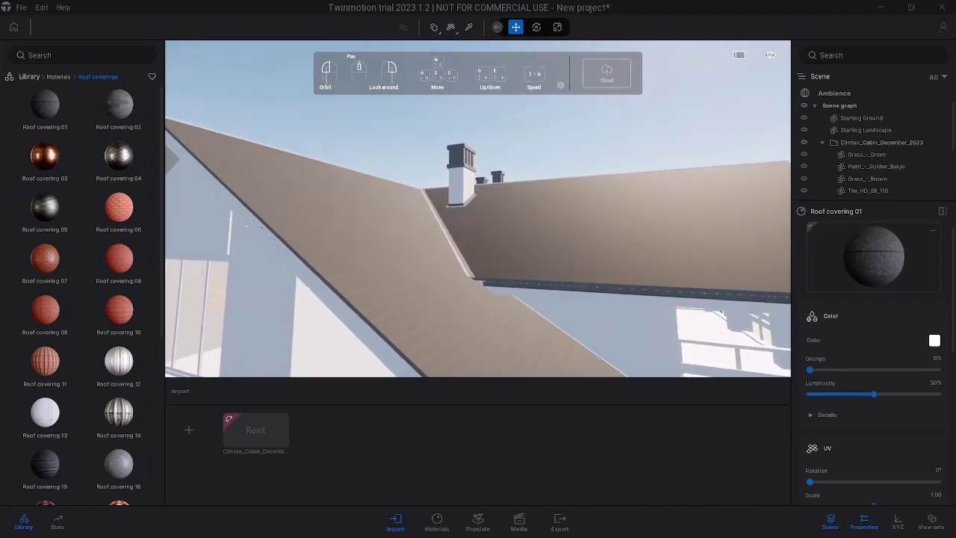
{"action": "right_click_drag", "start_coordinate": [478, 209], "coordinate": [299, 213]}
{"action": "scroll", "coordinate": [478, 209], "scroll_direction": "up", "scroll_amount": 4}
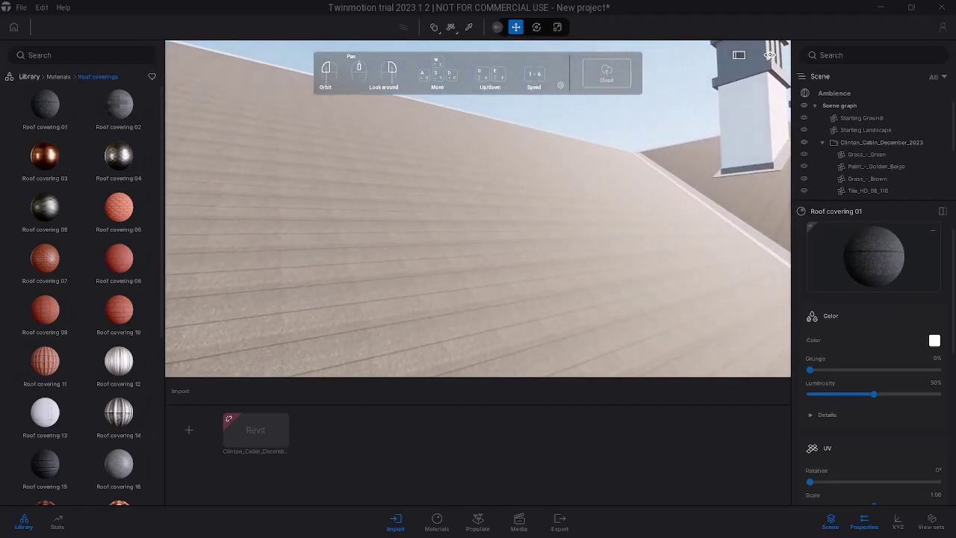
{"action": "scroll", "coordinate": [477, 209], "scroll_direction": "down", "scroll_amount": 4}
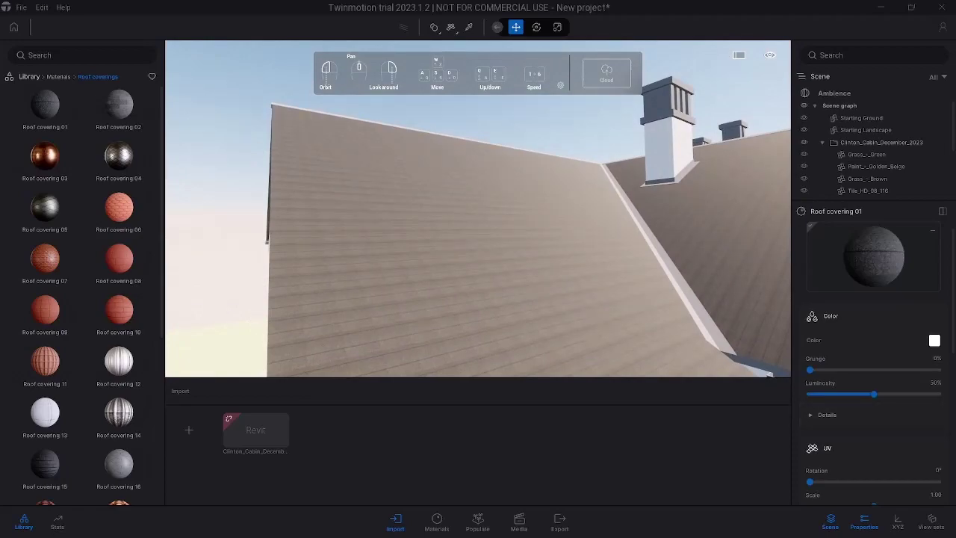
{"action": "scroll", "coordinate": [873, 358], "scroll_direction": "down", "scroll_amount": 1}
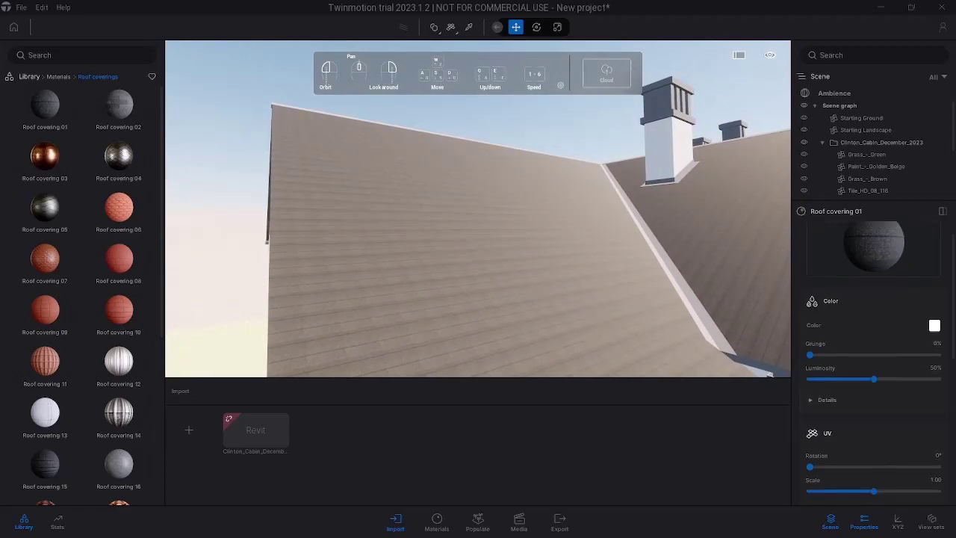
{"action": "scroll", "coordinate": [873, 359], "scroll_direction": "down", "scroll_amount": 1}
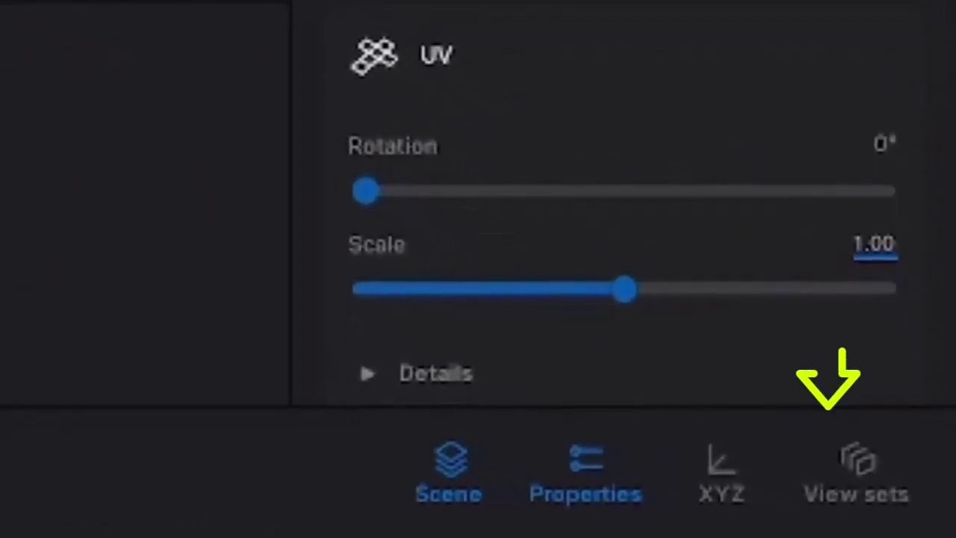
{"action": "double_click", "coordinate": [881, 254]}
{"action": "type", "text": "2"}
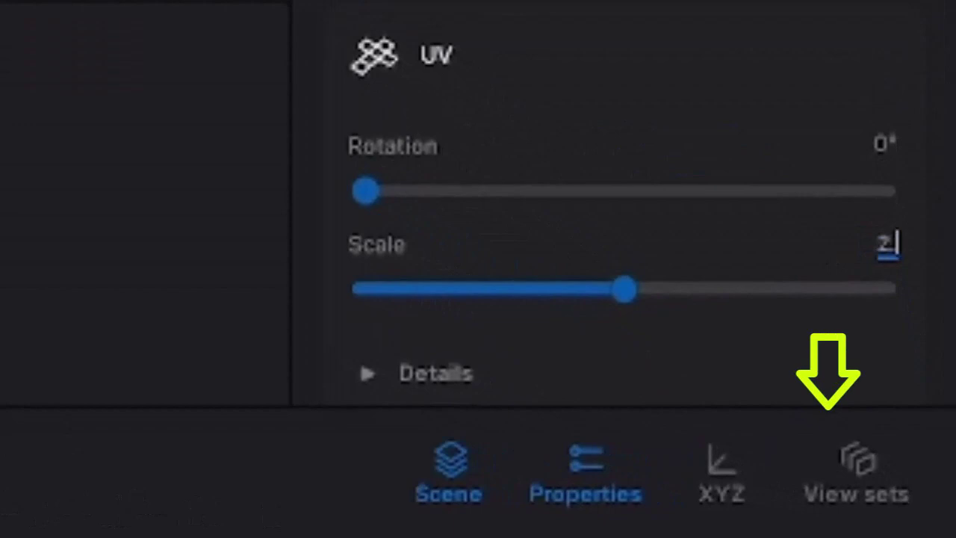
{"action": "key", "text": "Return"}
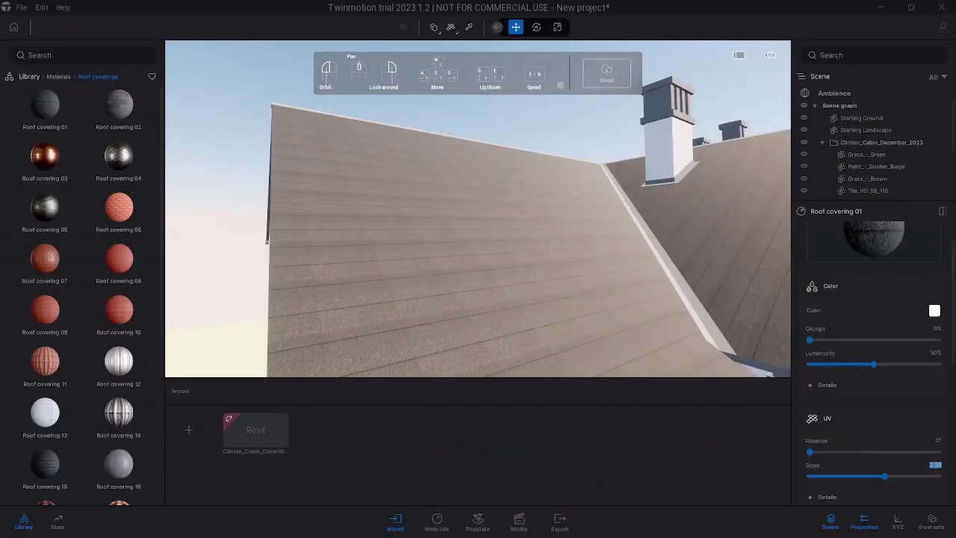
Increase the UV scale of the roof's Roof covering 01 material to 4.64.
{"action": "left_click_drag", "start_coordinate": [418, 224], "coordinate": [590, 224]}
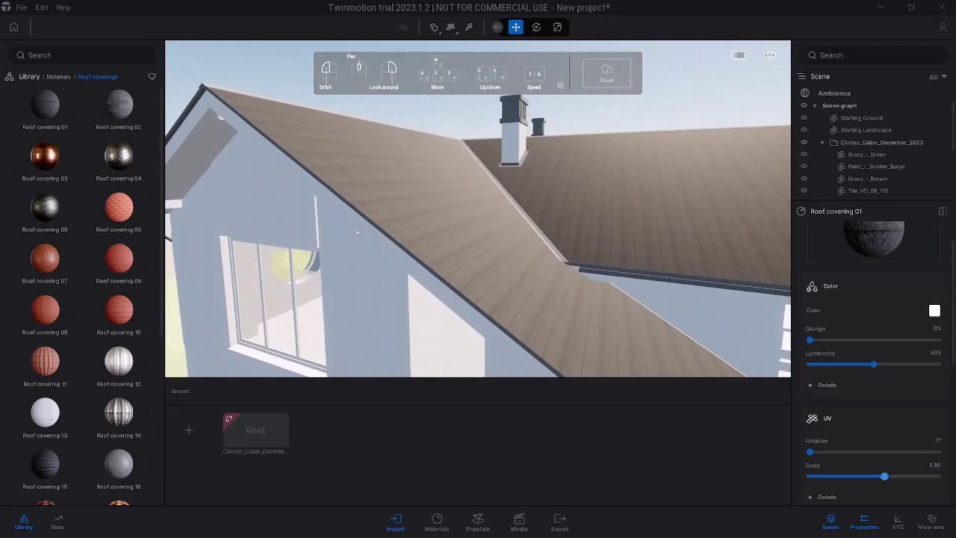
{"action": "left_click_drag", "start_coordinate": [884, 476], "coordinate": [899, 476]}
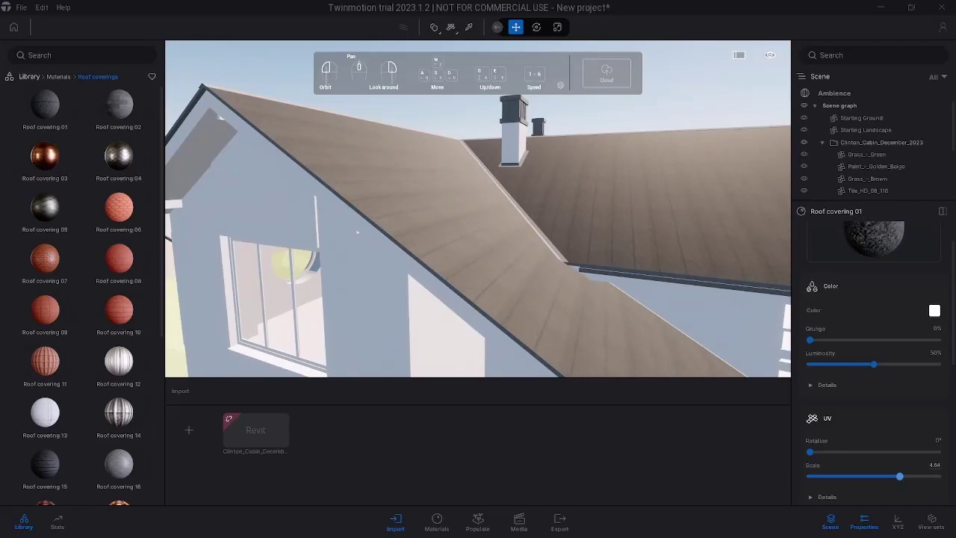
Examine the cabin's exterior from several distances, including the roof covering, gutters, downpipes and balcony railings.
{"action": "scroll", "coordinate": [477, 209], "scroll_direction": "down", "scroll_amount": 5}
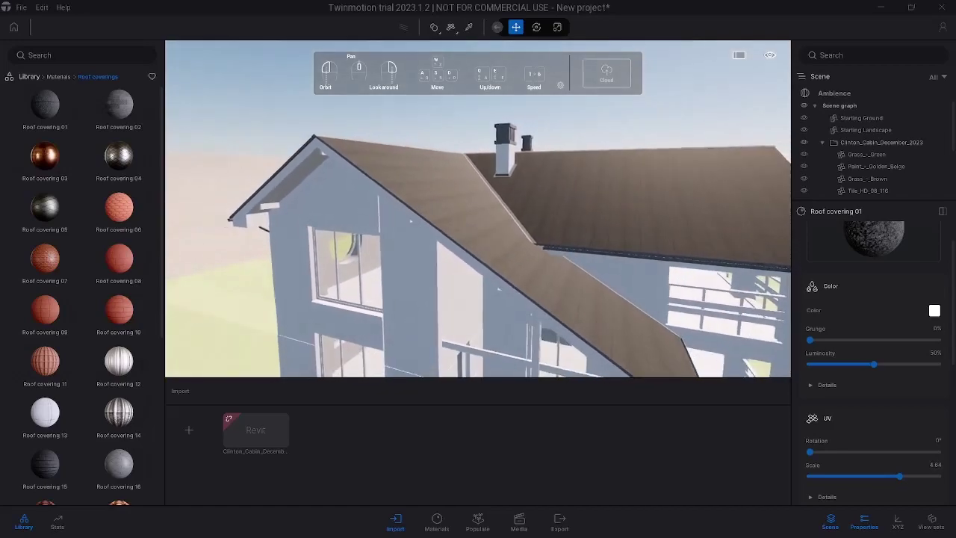
{"action": "left_click_drag", "start_coordinate": [478, 224], "coordinate": [370, 207]}
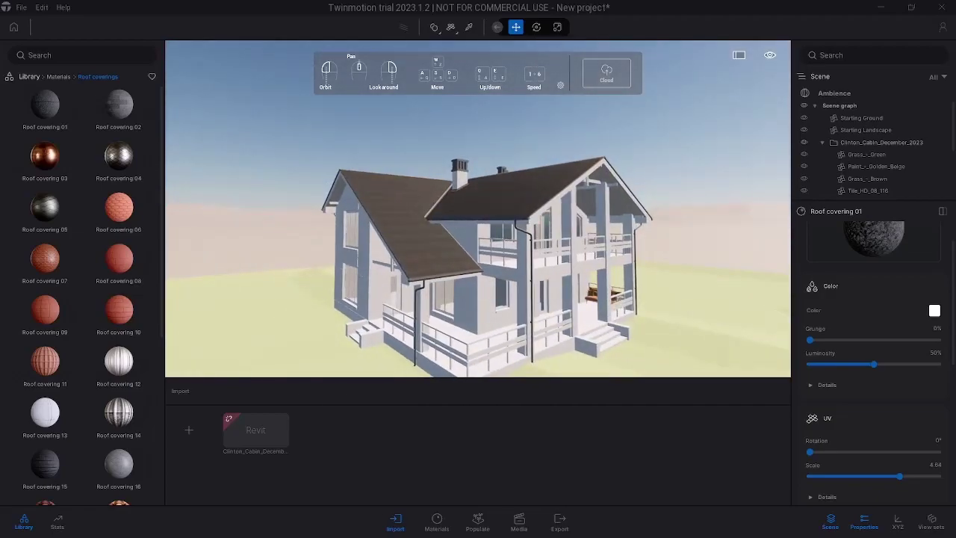
{"action": "scroll", "coordinate": [478, 209], "scroll_direction": "up", "scroll_amount": 6}
{"action": "middle_click_drag", "start_coordinate": [478, 209], "coordinate": [392, 142]}
{"action": "scroll", "coordinate": [477, 209], "scroll_direction": "up", "scroll_amount": 3}
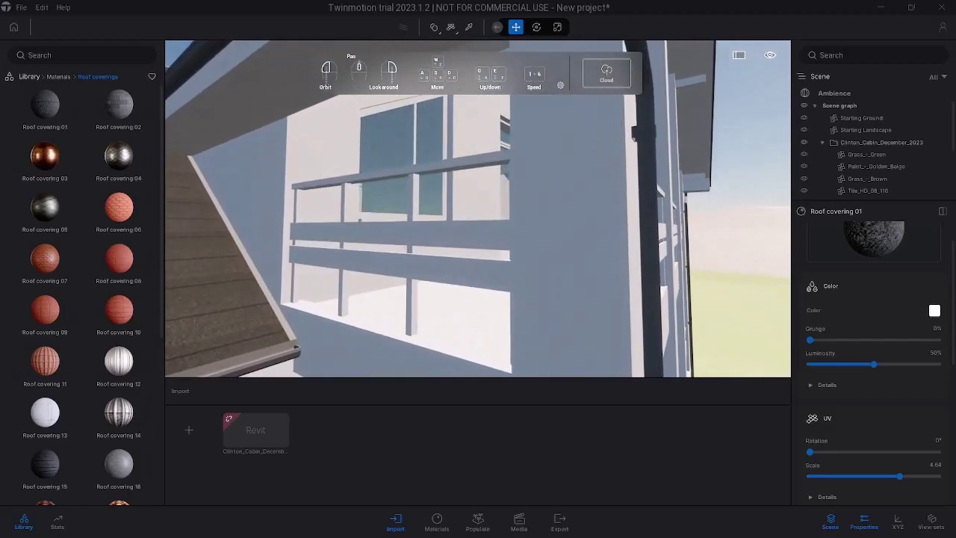
{"action": "left_click_drag", "start_coordinate": [477, 209], "coordinate": [418, 232]}
{"action": "scroll", "coordinate": [418, 231], "scroll_direction": "up", "scroll_amount": 2}
{"action": "middle_click_drag", "start_coordinate": [317, 186], "coordinate": [329, 217]}
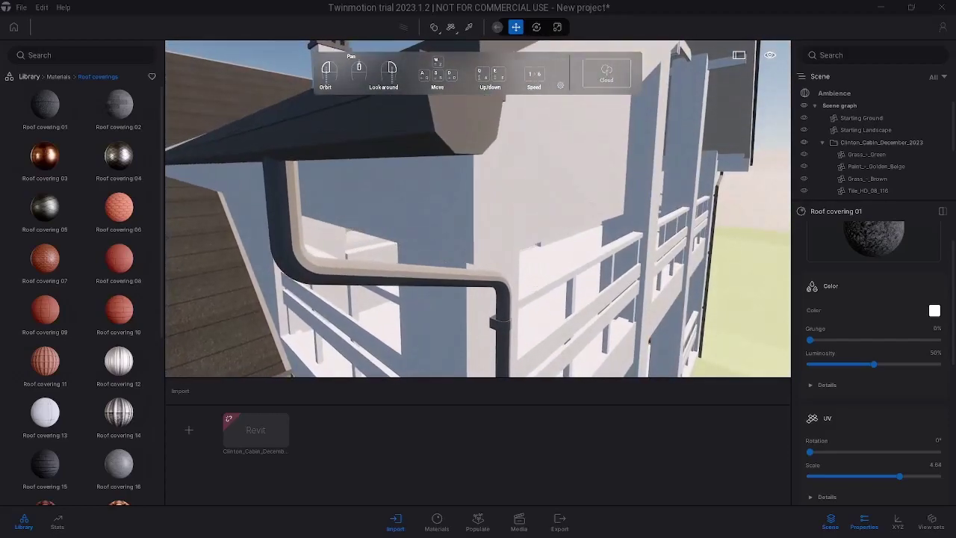
{"action": "scroll", "coordinate": [478, 209], "scroll_direction": "down", "scroll_amount": 5}
{"action": "left_click_drag", "start_coordinate": [478, 209], "coordinate": [552, 213]}
{"action": "left_click_drag", "start_coordinate": [478, 220], "coordinate": [481, 210]}
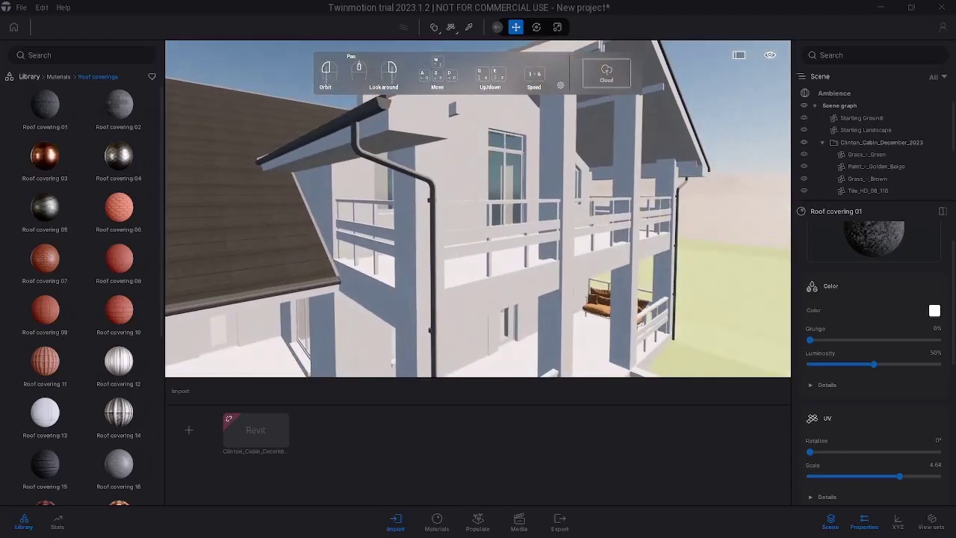
Sample the material of the downpipe beside the upper balcony with the material picker.
{"action": "right_click_drag", "start_coordinate": [478, 217], "coordinate": [445, 215]}
{"action": "key", "text": "w"}
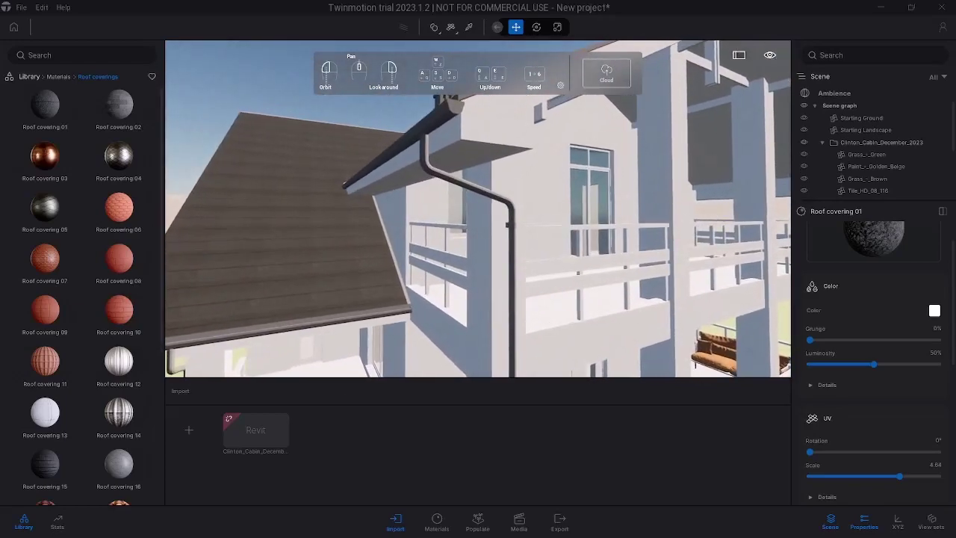
{"action": "left_click", "coordinate": [468, 27]}
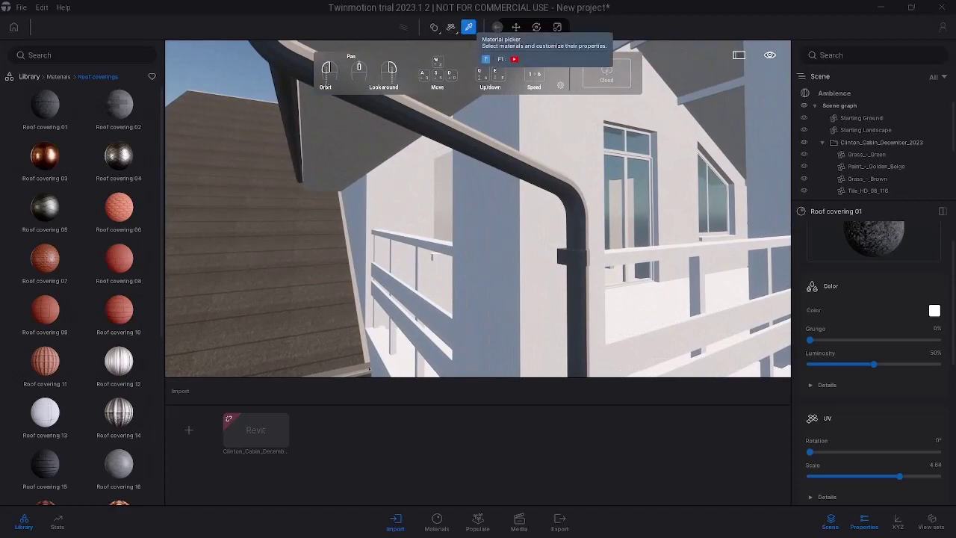
{"action": "left_click", "coordinate": [466, 135]}
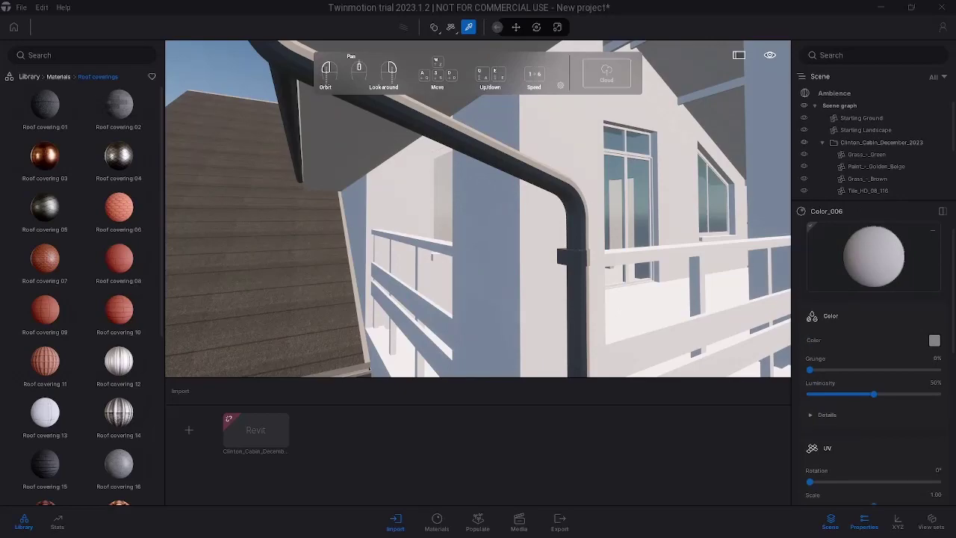
Replace the gutter and downpipe material with Non slip flooring 02 from the Plastic materials.
{"action": "left_click", "coordinate": [58, 77]}
{"action": "scroll", "coordinate": [119, 277], "scroll_direction": "down", "scroll_amount": 1}
{"action": "left_click", "coordinate": [119, 237]}
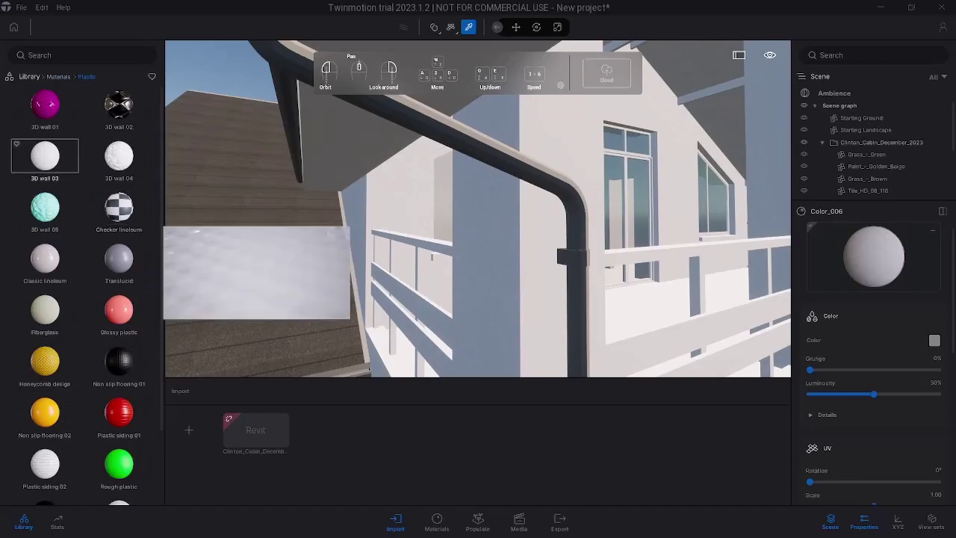
{"action": "scroll", "coordinate": [45, 314], "scroll_direction": "down", "scroll_amount": 1}
{"action": "scroll", "coordinate": [45, 313], "scroll_direction": "down", "scroll_amount": 1}
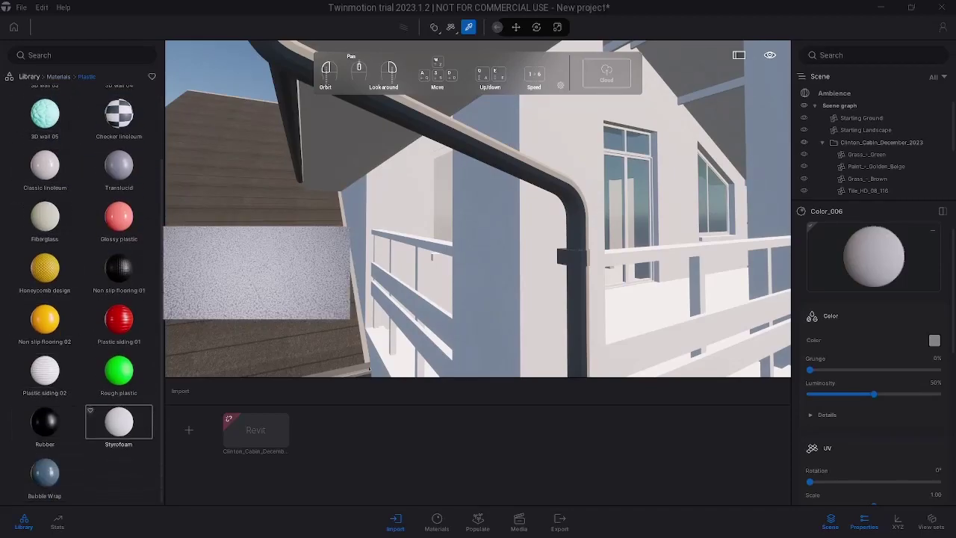
{"action": "scroll", "coordinate": [118, 298], "scroll_direction": "up", "scroll_amount": 3}
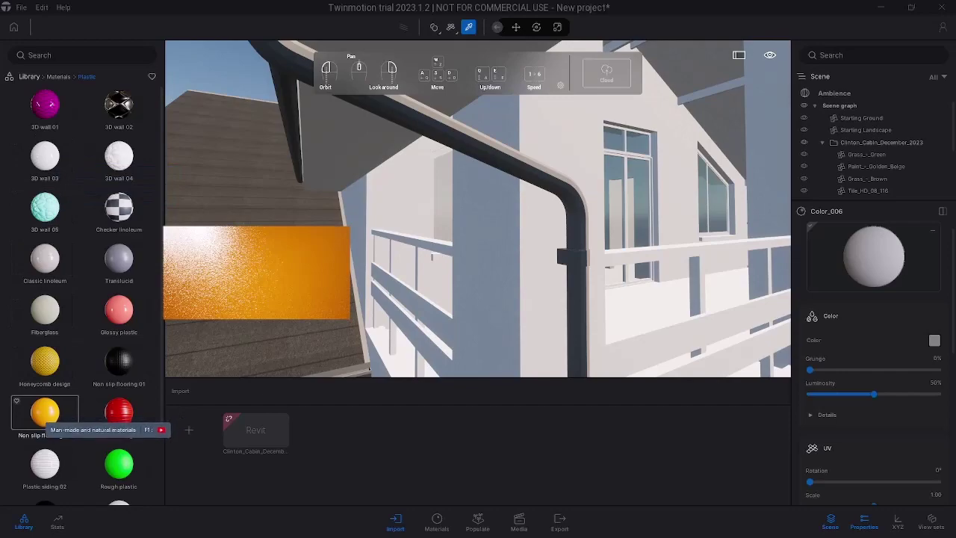
{"action": "left_click_drag", "start_coordinate": [44, 412], "coordinate": [873, 258]}
{"action": "scroll", "coordinate": [477, 217], "scroll_direction": "down", "scroll_amount": 6}
{"action": "left_click_drag", "start_coordinate": [448, 224], "coordinate": [516, 227]}
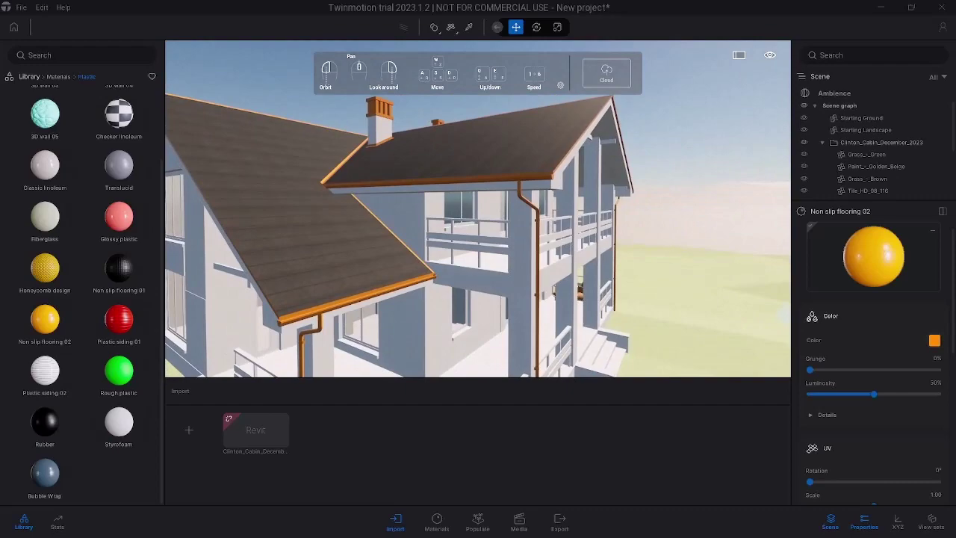
Change the Non slip flooring 02 color on the gutters and downpipes to near-white, RGB 251, 253, 255.
{"action": "left_click", "coordinate": [934, 340]}
{"action": "left_click_drag", "start_coordinate": [432, 302], "coordinate": [367, 260]}
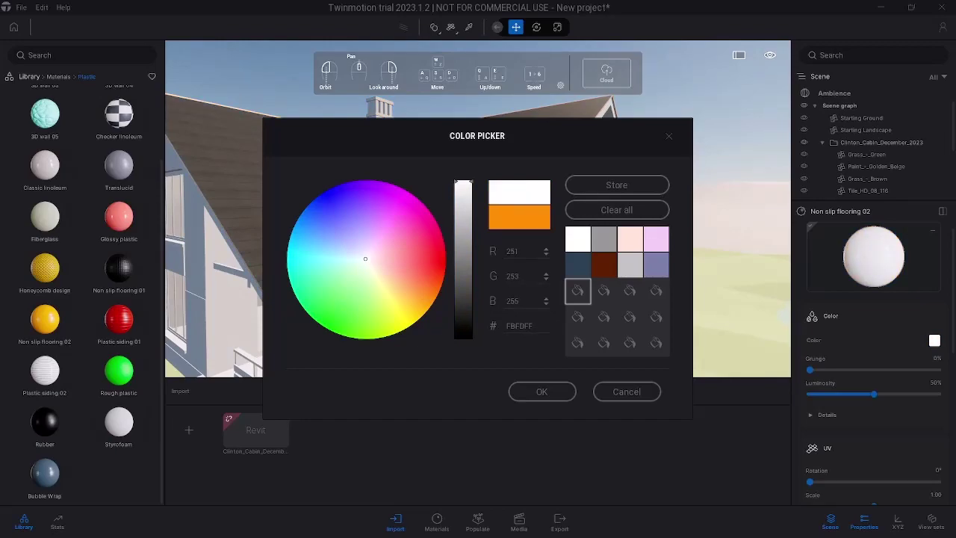
{"action": "left_click", "coordinate": [542, 391]}
{"action": "scroll", "coordinate": [477, 246], "scroll_direction": "down", "scroll_amount": 3}
{"action": "left_click_drag", "start_coordinate": [477, 247], "coordinate": [553, 262]}
{"action": "key", "text": "s"}
{"action": "key", "text": "w"}
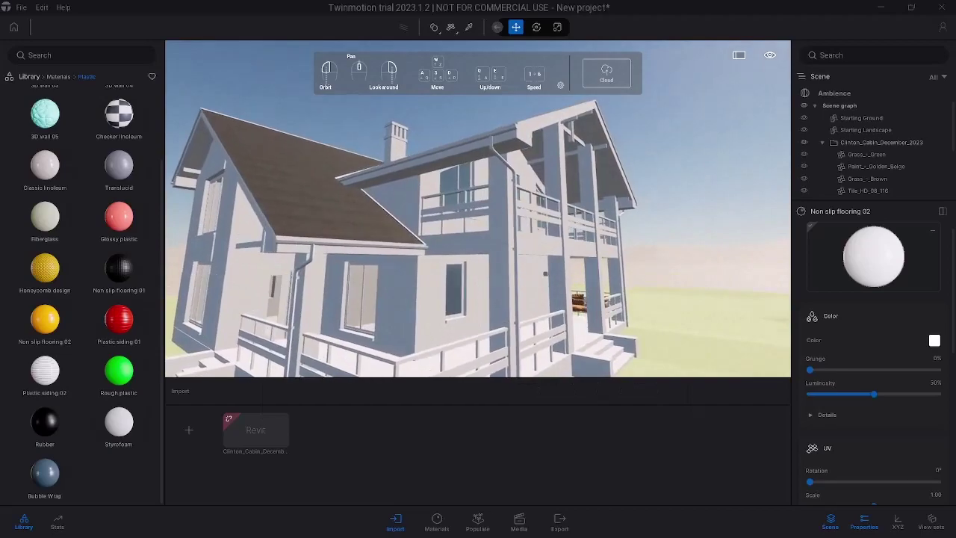
{"action": "left_click_drag", "start_coordinate": [477, 224], "coordinate": [419, 226]}
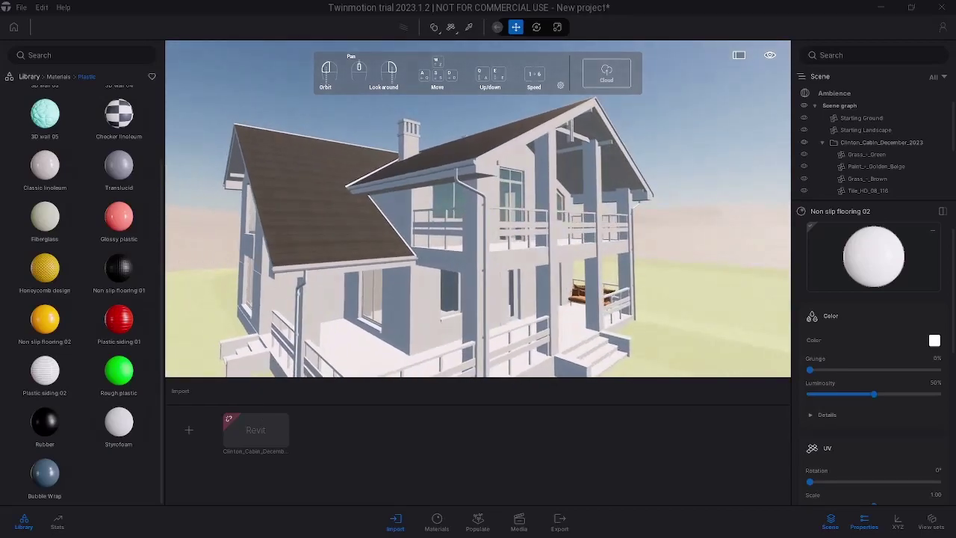
Apply Redcedar 02 B from the Wood materials to the cabin's roof trim, railings and window frames.
{"action": "scroll", "coordinate": [478, 216], "scroll_direction": "up", "scroll_amount": 5}
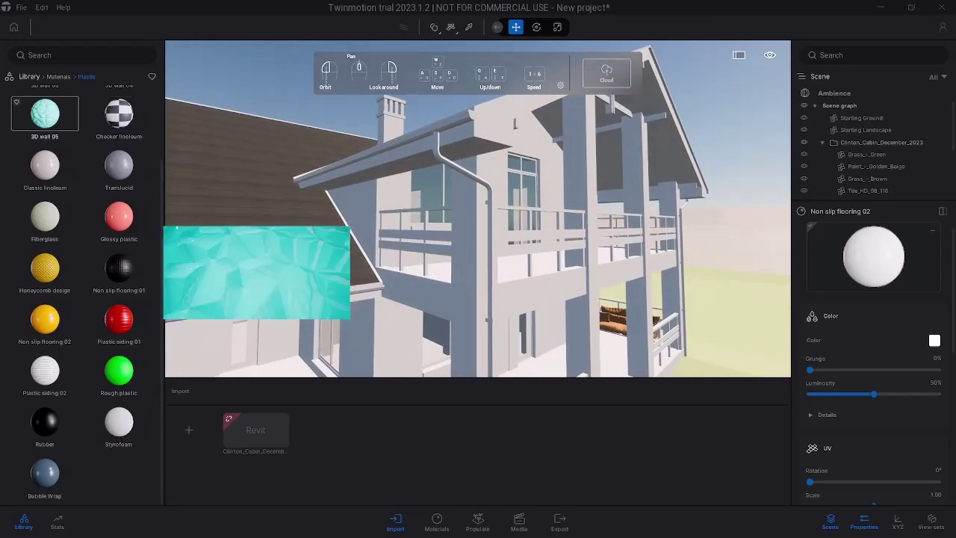
{"action": "left_click", "coordinate": [58, 76]}
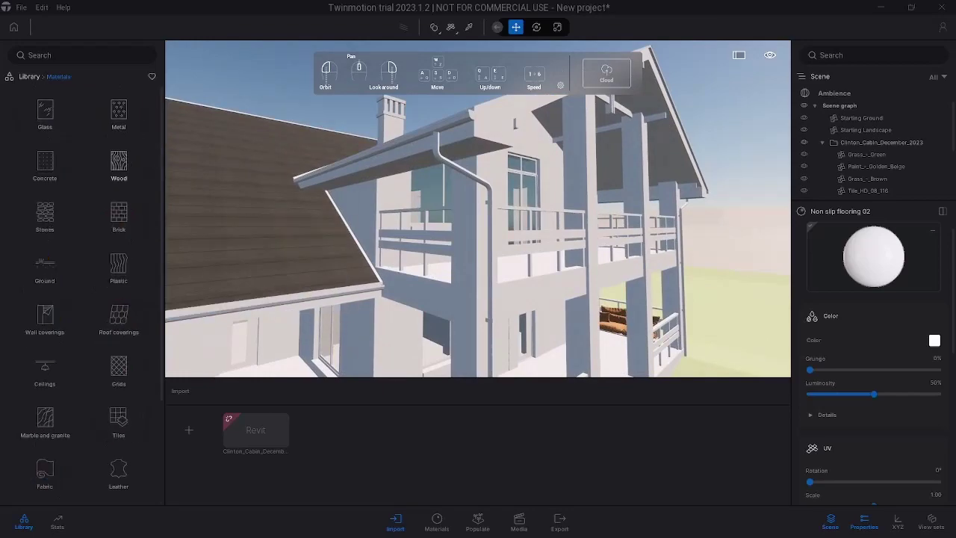
{"action": "left_click", "coordinate": [119, 161]}
{"action": "mouse_move", "coordinate": [45, 257]}
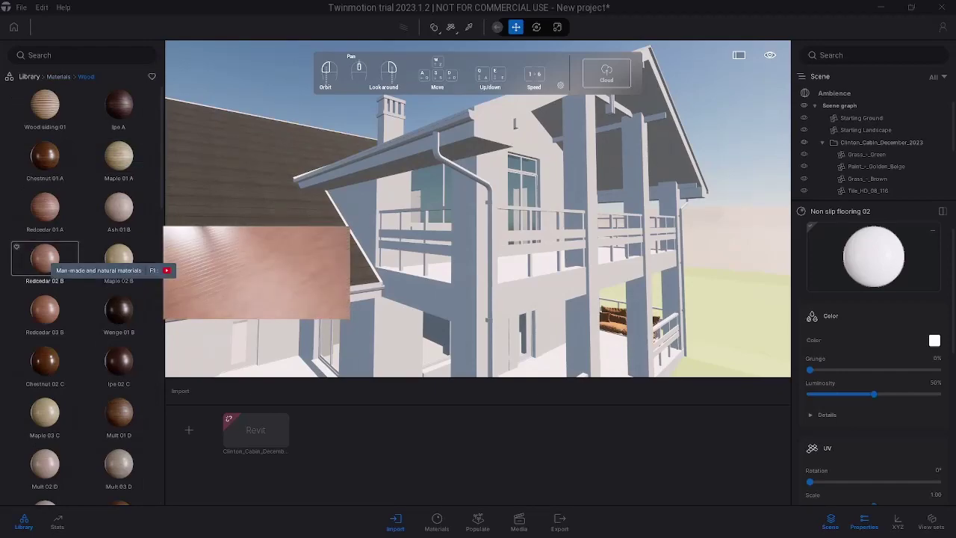
{"action": "mouse_move", "coordinate": [45, 258]}
{"action": "left_mouse_down"}
{"action": "mouse_move", "coordinate": [54, 265]}
{"action": "mouse_move", "coordinate": [53, 257]}
{"action": "left_mouse_up"}
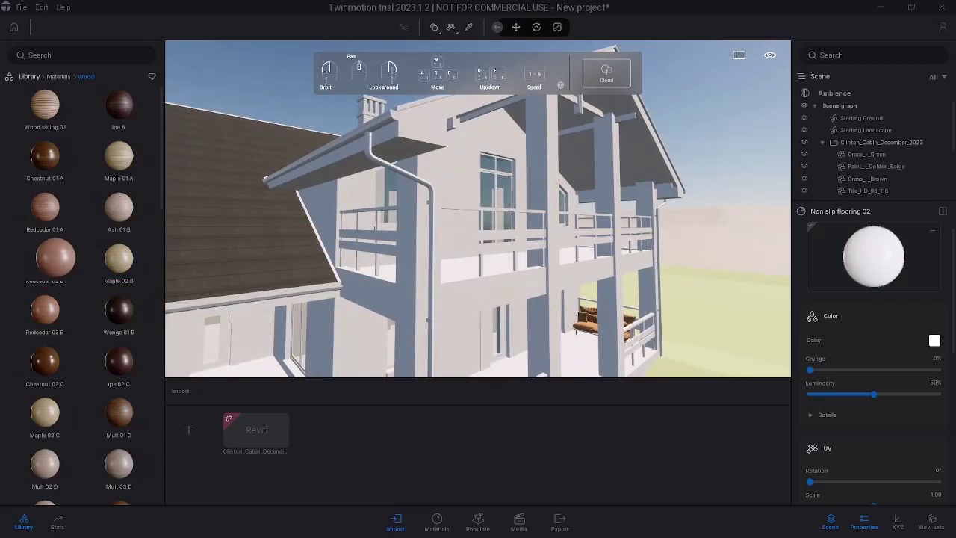
{"action": "left_click_drag", "start_coordinate": [56, 257], "coordinate": [362, 160]}
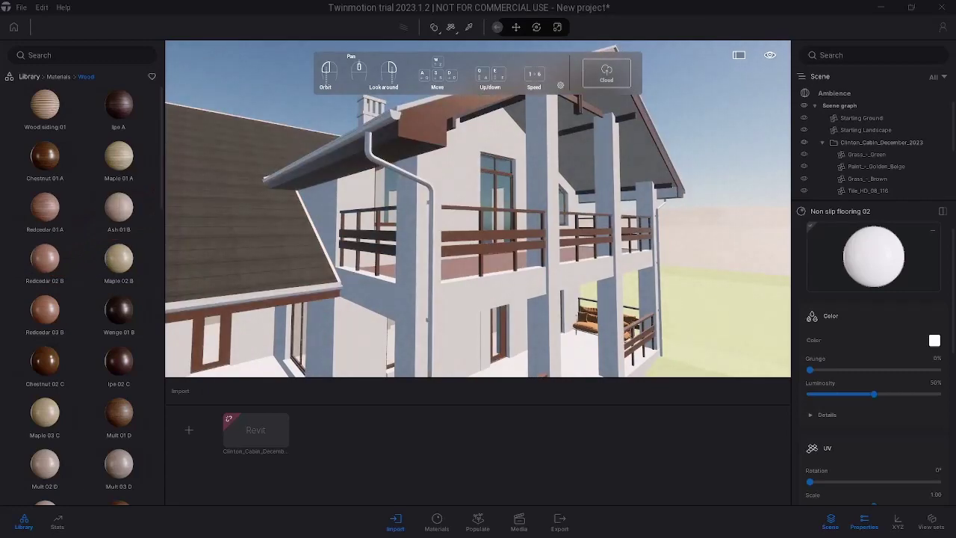
Set the UV scale of the Redcedar 02 B material to 10.00.
{"action": "left_click_drag", "start_coordinate": [496, 265], "coordinate": [515, 280]}
{"action": "scroll", "coordinate": [478, 209], "scroll_direction": "up", "scroll_amount": 5}
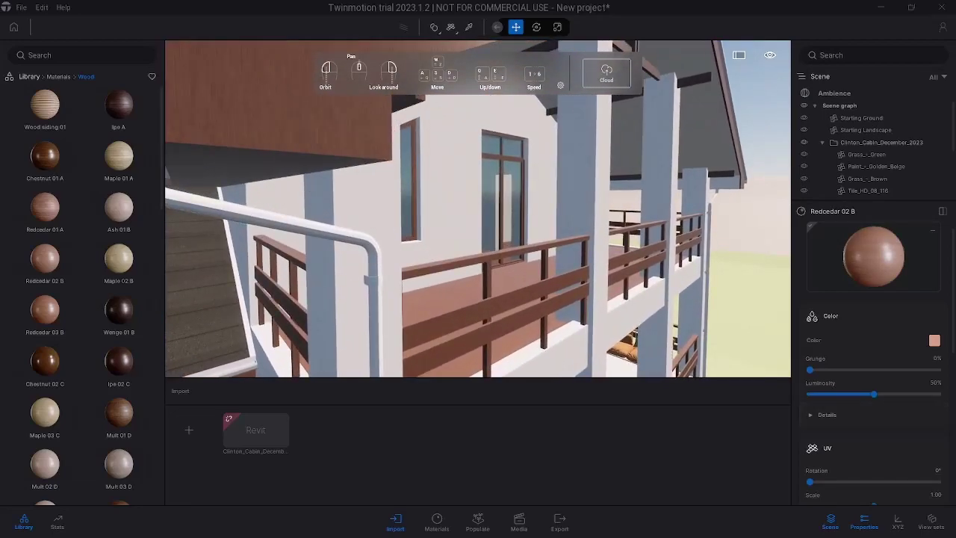
{"action": "scroll", "coordinate": [874, 359], "scroll_direction": "down", "scroll_amount": 1}
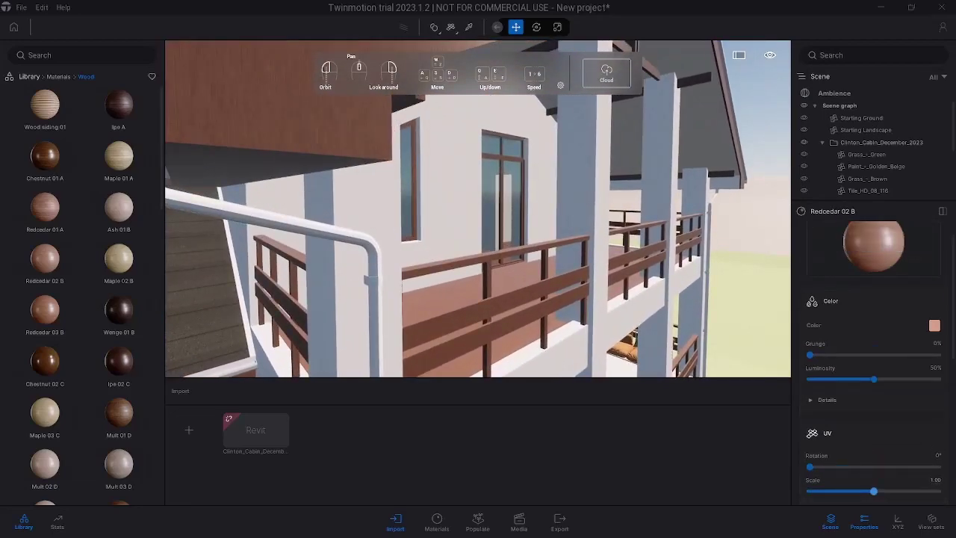
{"action": "left_click_drag", "start_coordinate": [852, 490], "coordinate": [937, 490]}
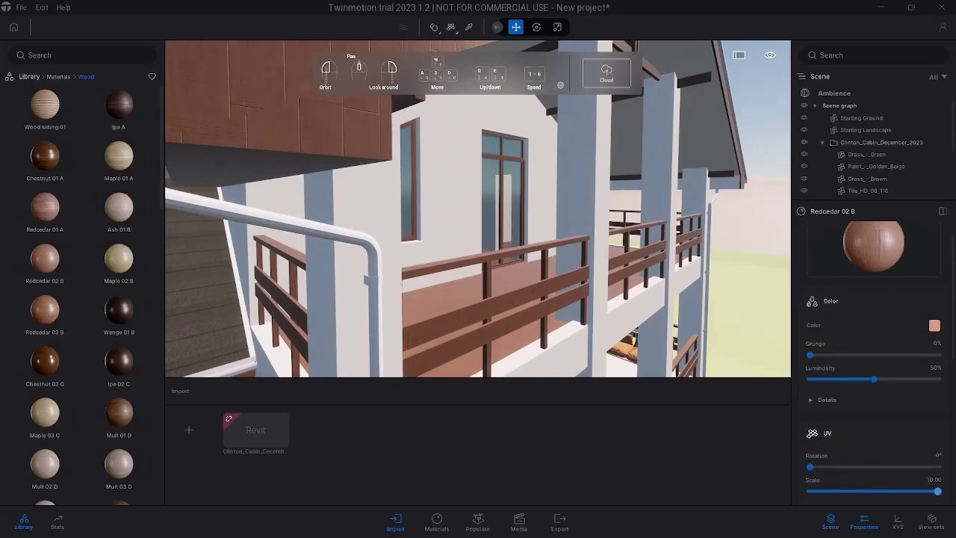
{"action": "scroll", "coordinate": [478, 209], "scroll_direction": "down", "scroll_amount": 6}
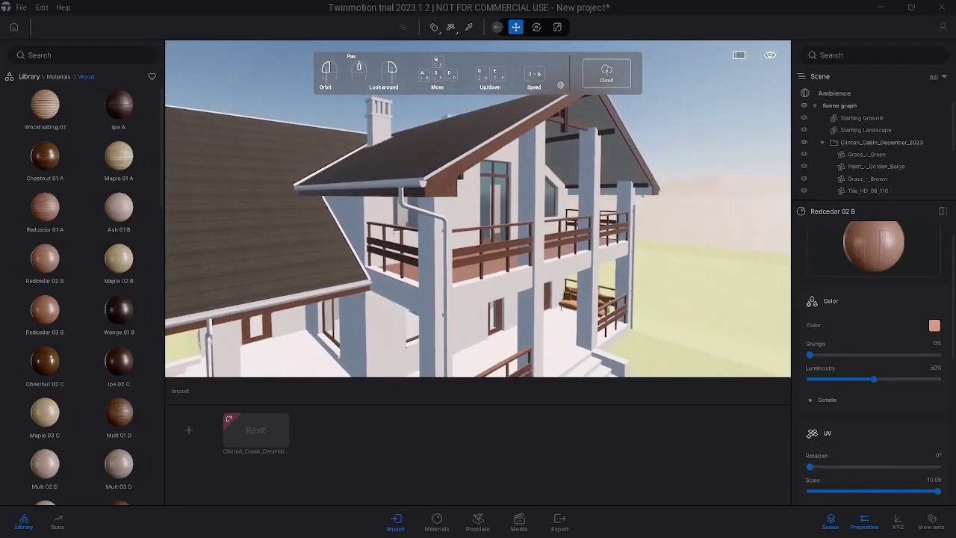
{"action": "mouse_move", "coordinate": [478, 209]}
{"action": "left_mouse_down"}
{"action": "mouse_move", "coordinate": [373, 209]}
{"action": "mouse_move", "coordinate": [508, 209]}
{"action": "mouse_move", "coordinate": [486, 209]}
{"action": "left_mouse_up"}
{"action": "scroll", "coordinate": [478, 209], "scroll_direction": "down", "scroll_amount": 5}
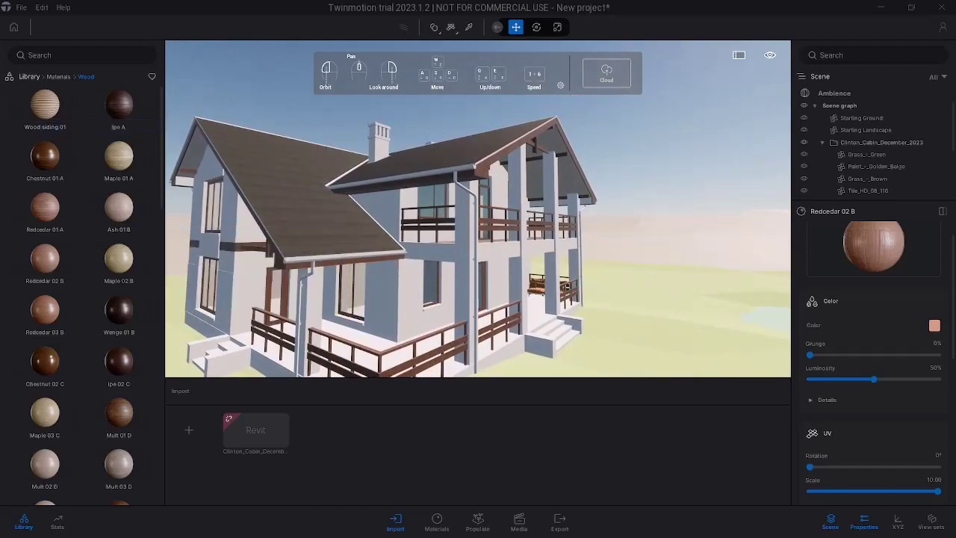
Apply the Wood siding 01 material to the cabin's exterior walls.
{"action": "left_click_drag", "start_coordinate": [448, 209], "coordinate": [553, 209]}
{"action": "key", "text": "a"}
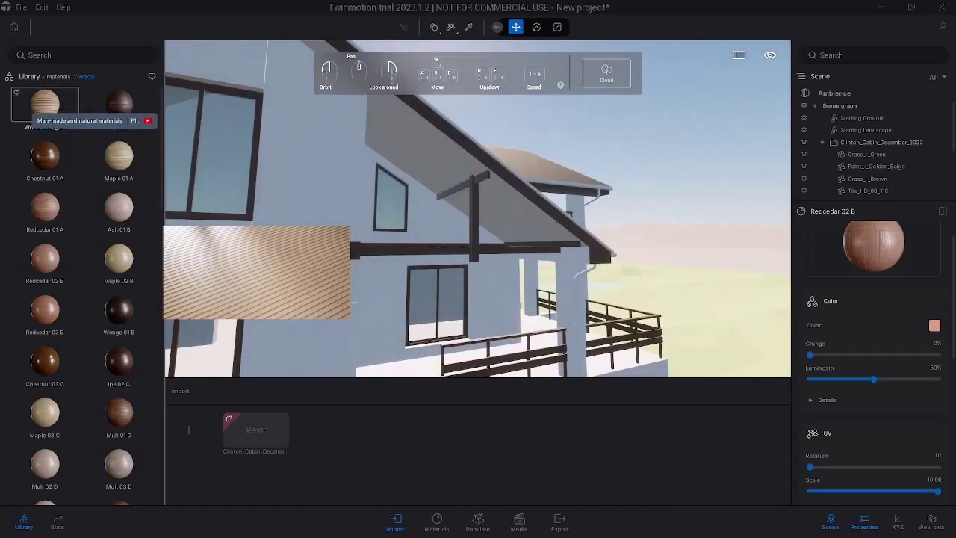
{"action": "left_click_drag", "start_coordinate": [45, 105], "coordinate": [299, 284]}
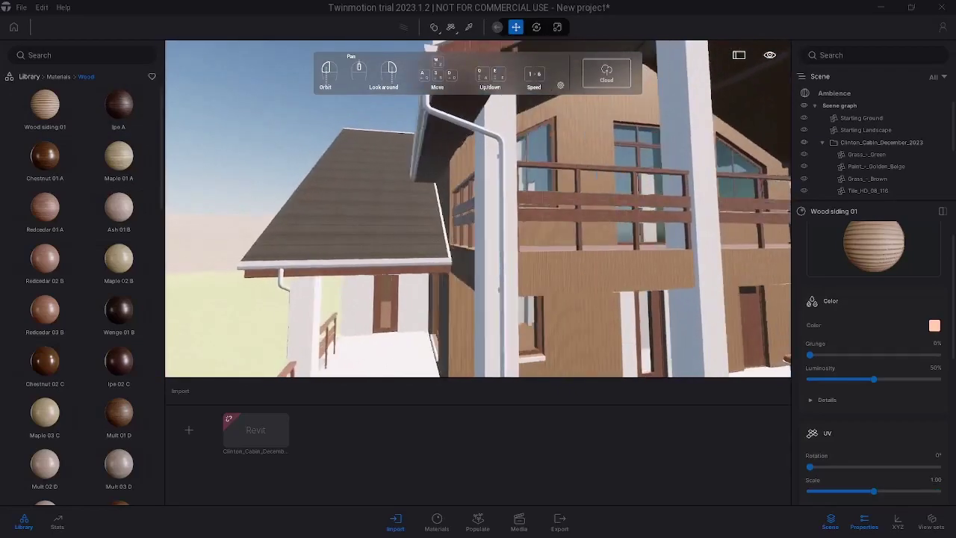
Change the Wood siding 01 color on the walls to white and set its luminosity to 56%.
{"action": "key", "text": "w"}
{"action": "right_click_drag", "start_coordinate": [478, 209], "coordinate": [545, 243]}
{"action": "left_click", "coordinate": [934, 325]}
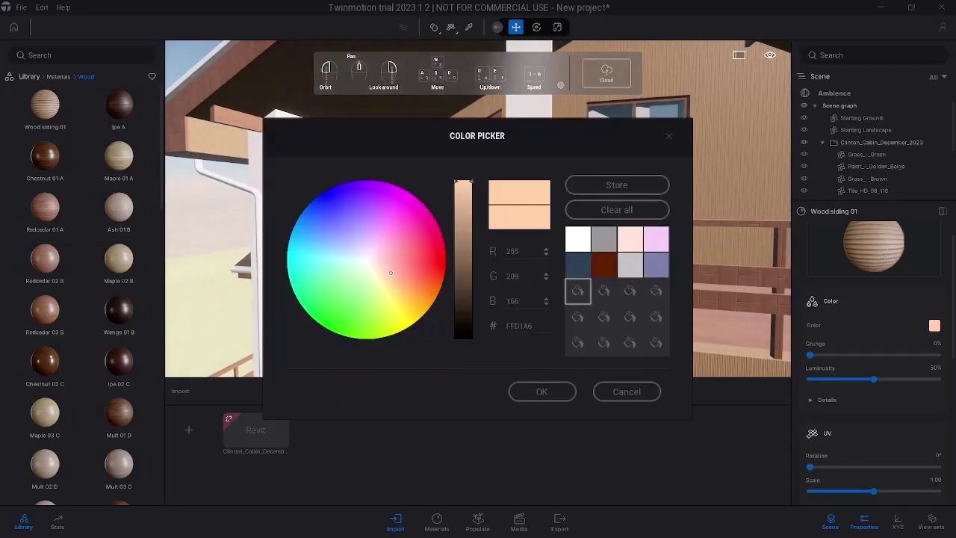
{"action": "left_click_drag", "start_coordinate": [390, 273], "coordinate": [363, 260]}
{"action": "left_click", "coordinate": [541, 391]}
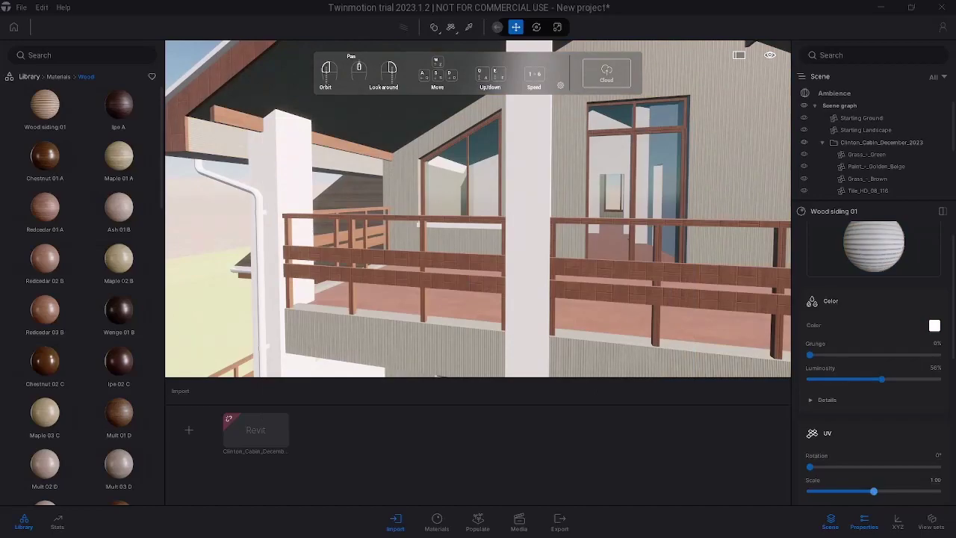
Set the UV scale of Wood siding 01 to 10.00 and rotate its texture so the boards run horizontally.
{"action": "left_click_drag", "start_coordinate": [873, 491], "coordinate": [939, 491]}
{"action": "scroll", "coordinate": [478, 209], "scroll_direction": "down", "scroll_amount": 5}
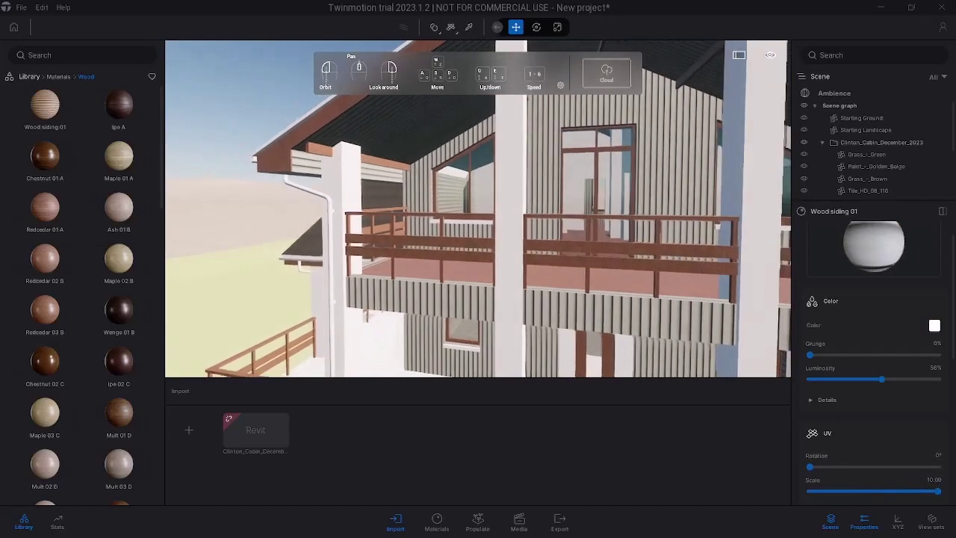
{"action": "left_click_drag", "start_coordinate": [504, 232], "coordinate": [605, 231]}
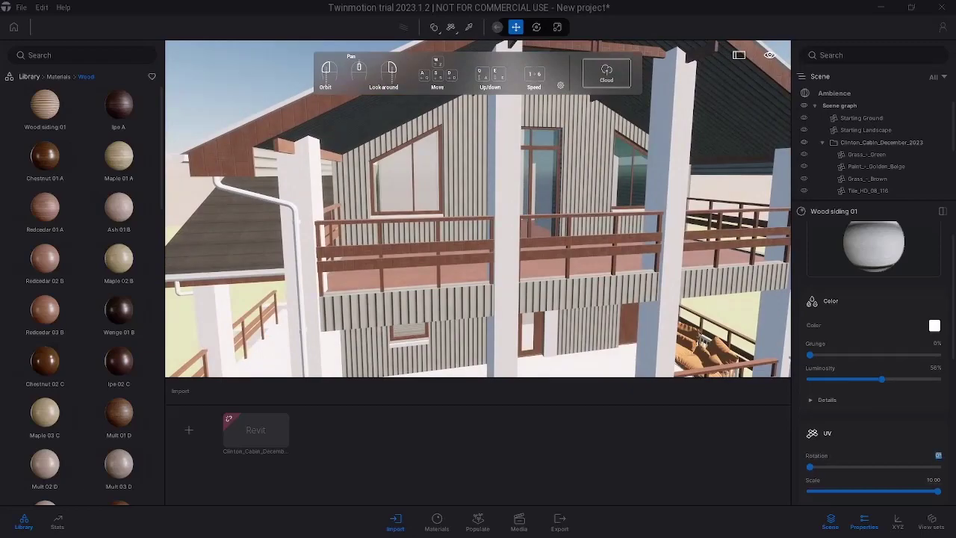
{"action": "key", "text": "Return"}
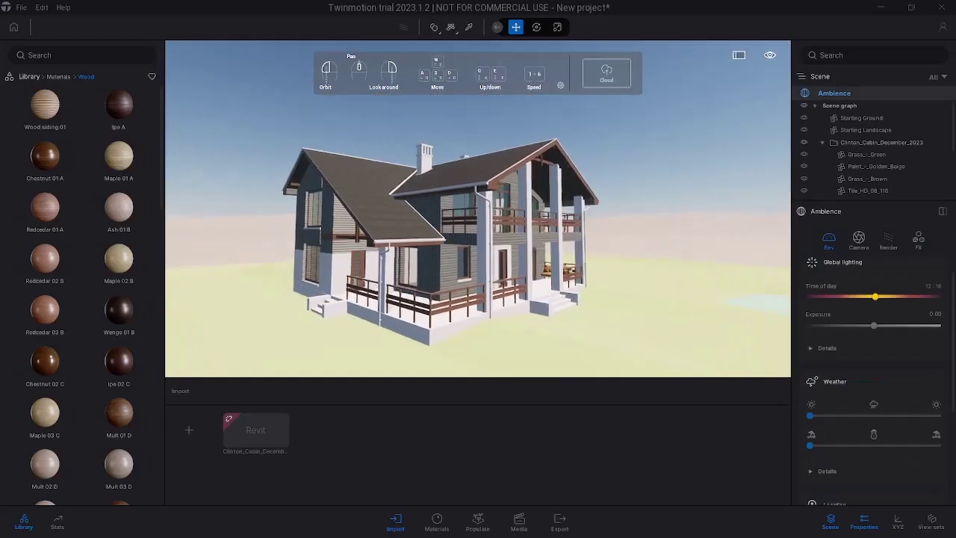
Set the desktop rendering quality to the Medium preset in the preferences.
{"action": "left_click_drag", "start_coordinate": [478, 224], "coordinate": [495, 214]}
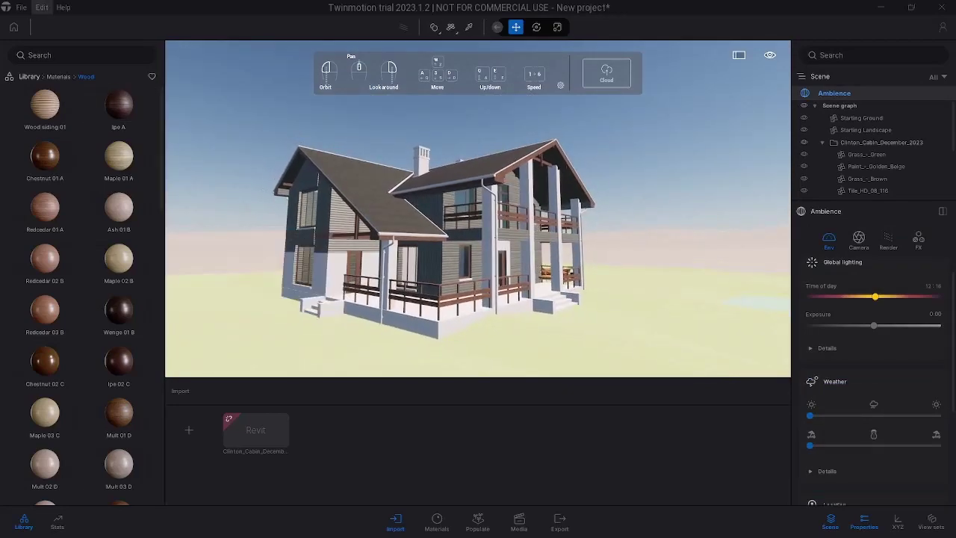
{"action": "left_click", "coordinate": [42, 7]}
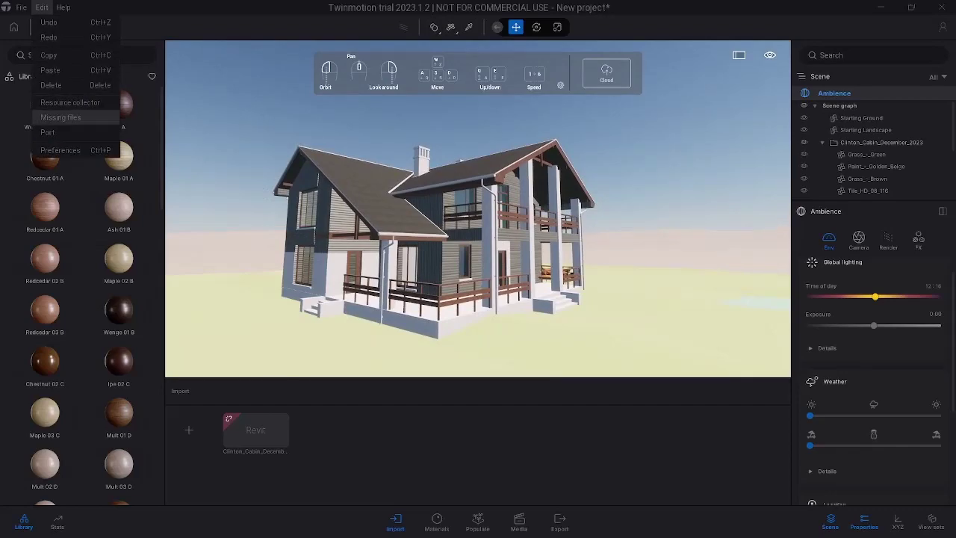
{"action": "left_click", "coordinate": [60, 150]}
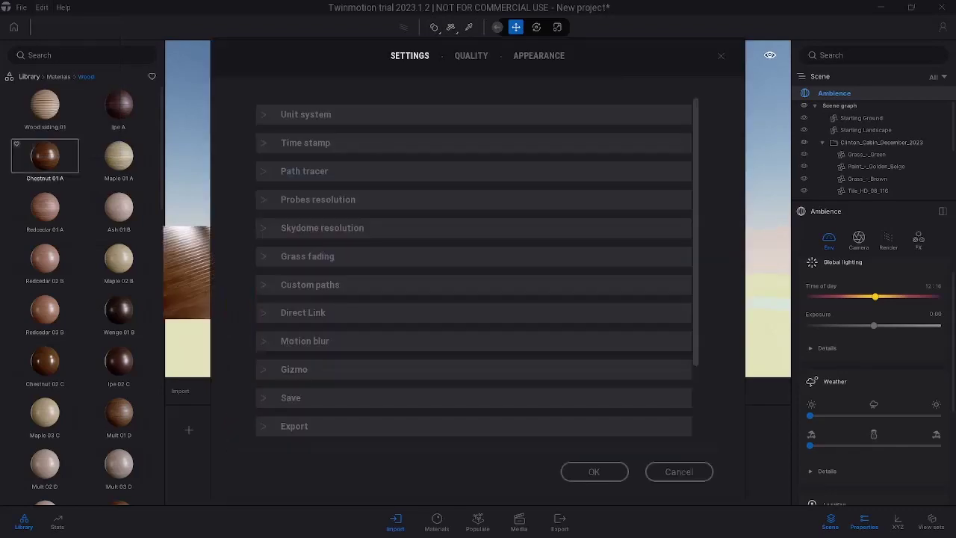
{"action": "left_click", "coordinate": [471, 55]}
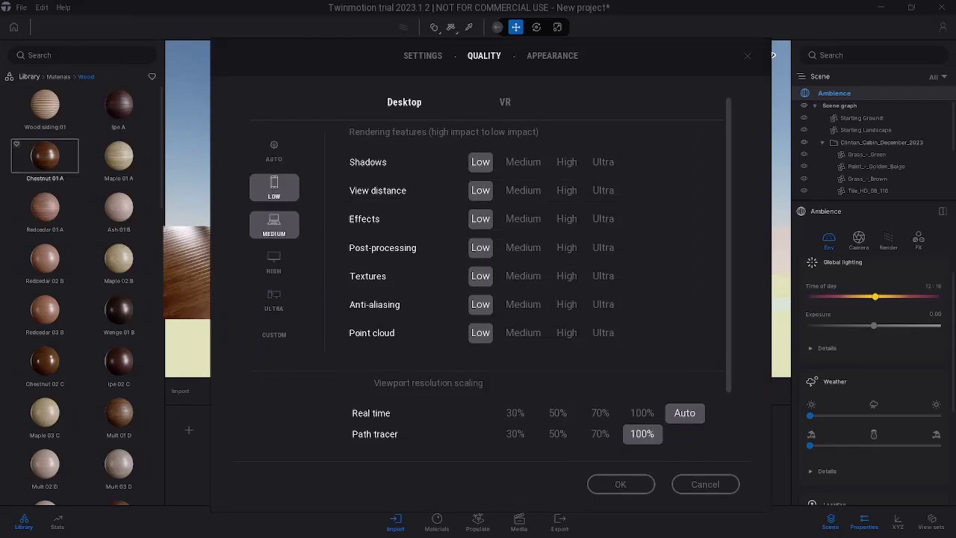
{"action": "left_click", "coordinate": [274, 225]}
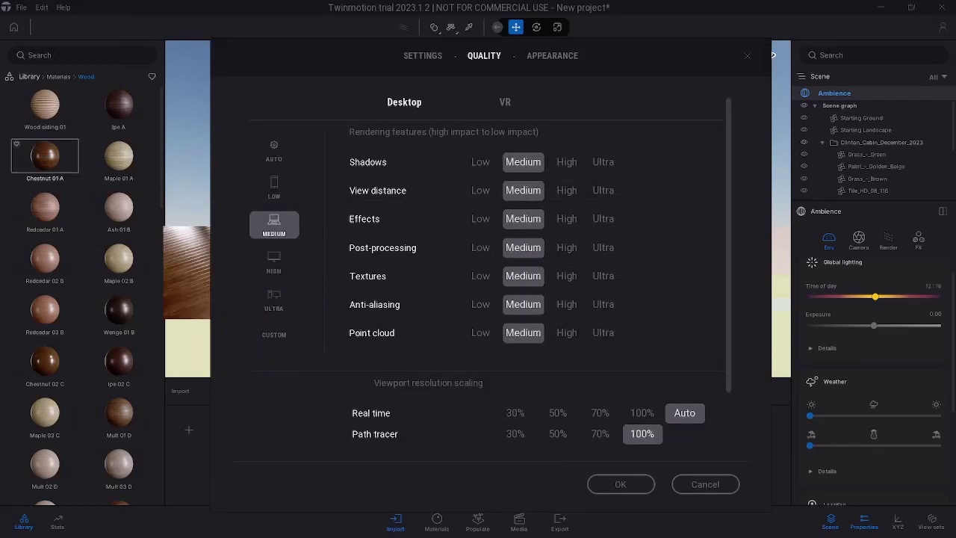
{"action": "left_click", "coordinate": [621, 484]}
Move the scene's time of day to late afternoon, about 16:30.
{"action": "left_click_drag", "start_coordinate": [478, 224], "coordinate": [485, 260]}
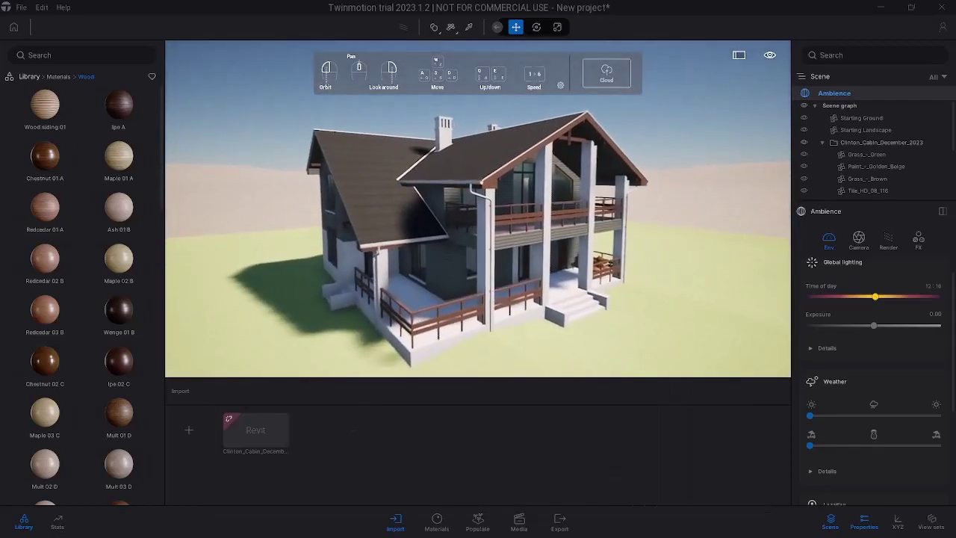
{"action": "key", "text": "w"}
{"action": "key", "text": "d"}
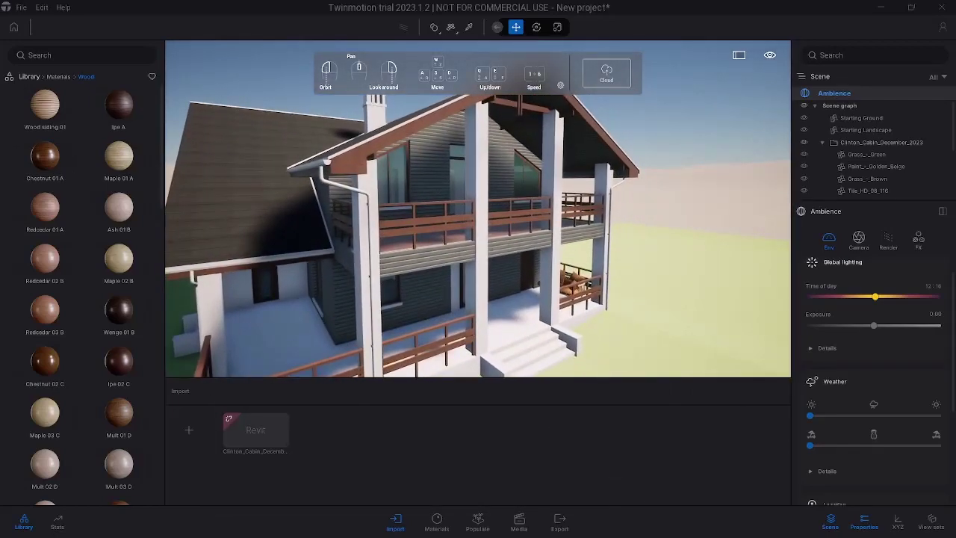
{"action": "scroll", "coordinate": [875, 313], "scroll_direction": "up", "scroll_amount": 1}
{"action": "left_click_drag", "start_coordinate": [875, 311], "coordinate": [907, 311]}
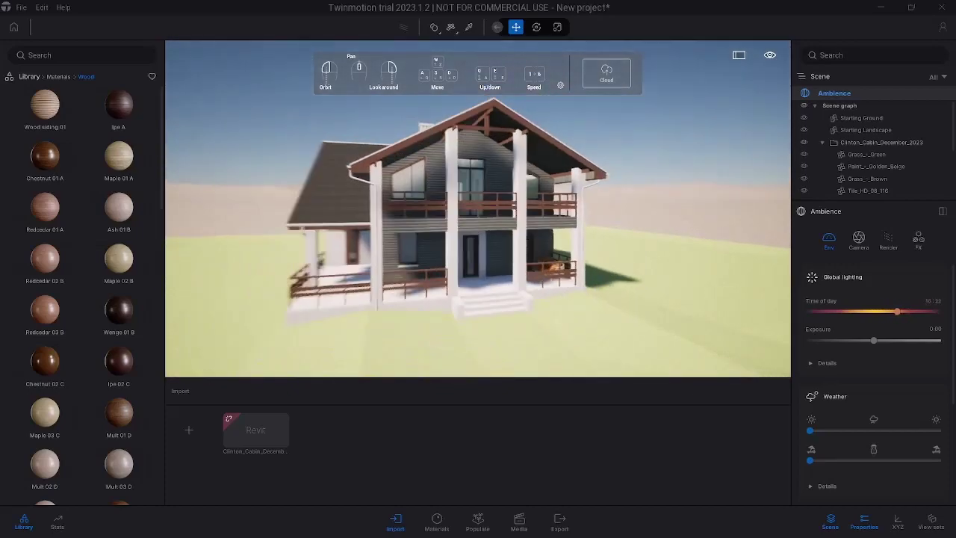
Apply the Soft concrete 01 material to the cabin's columns and porch base.
{"action": "key", "text": "w"}
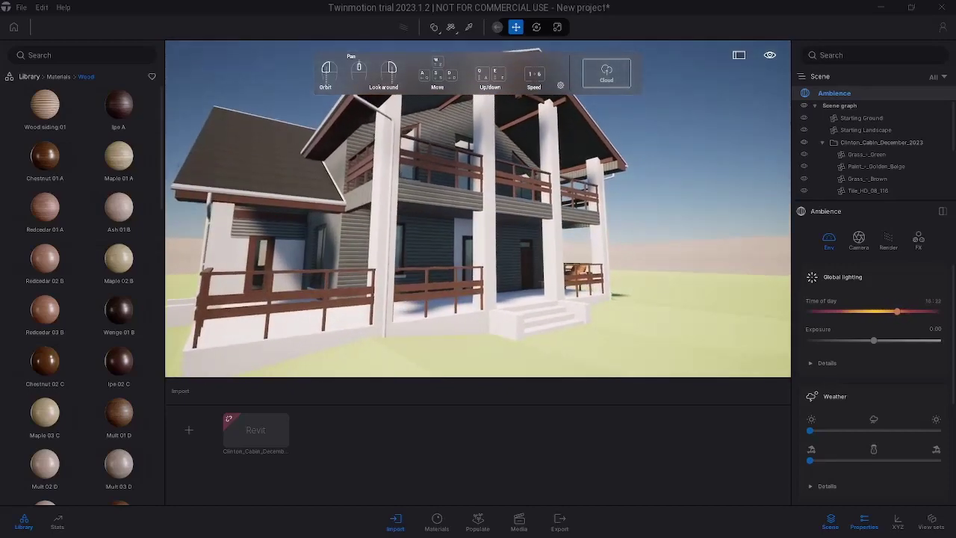
{"action": "key", "text": "s"}
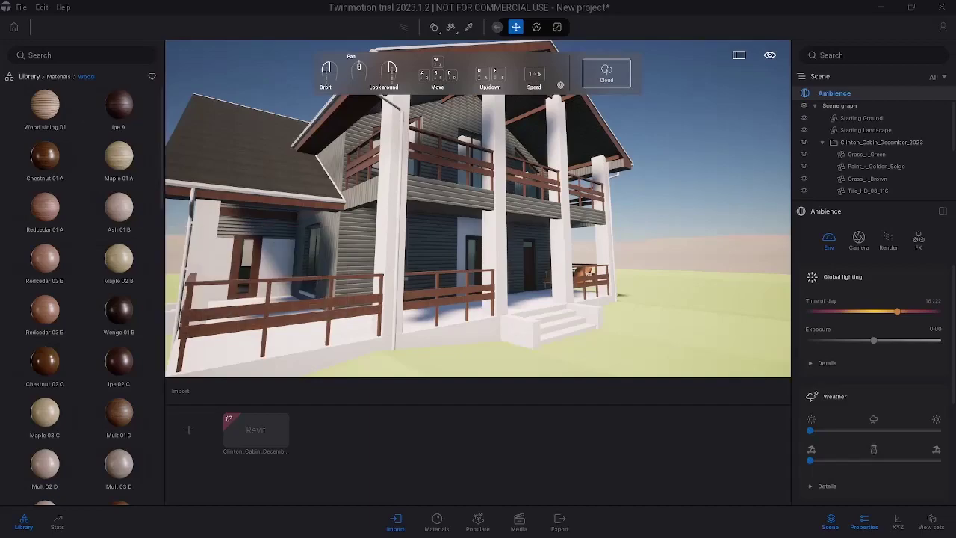
{"action": "left_click", "coordinate": [58, 77]}
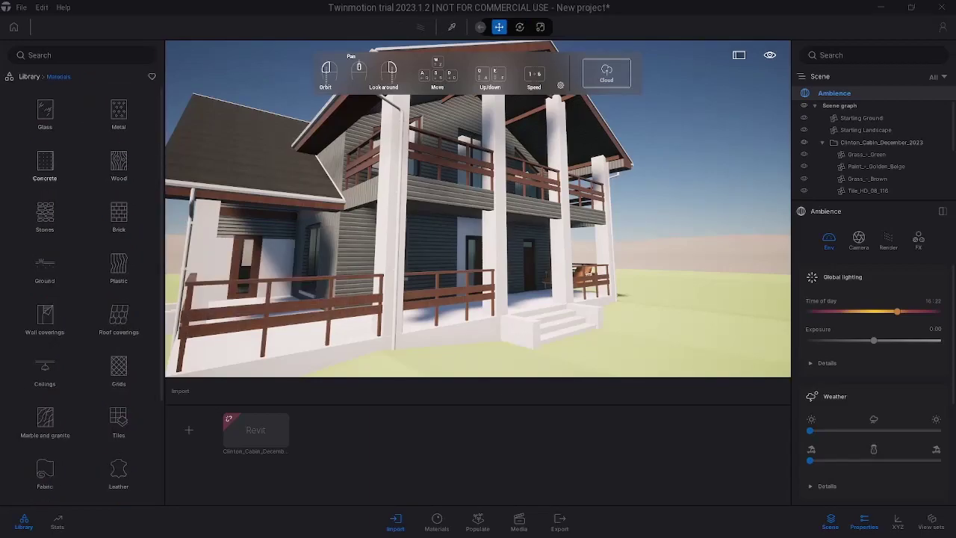
{"action": "left_click", "coordinate": [45, 161]}
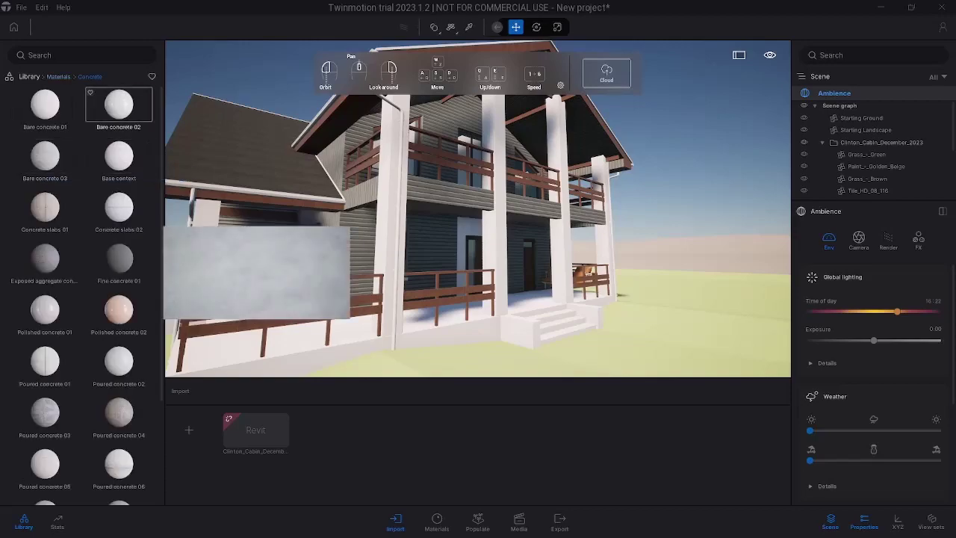
{"action": "scroll", "coordinate": [87, 294], "scroll_direction": "down", "scroll_amount": 1}
{"action": "scroll", "coordinate": [87, 294], "scroll_direction": "down", "scroll_amount": 2}
{"action": "scroll", "coordinate": [87, 295], "scroll_direction": "up", "scroll_amount": 3}
{"action": "scroll", "coordinate": [45, 369], "scroll_direction": "down", "scroll_amount": 3}
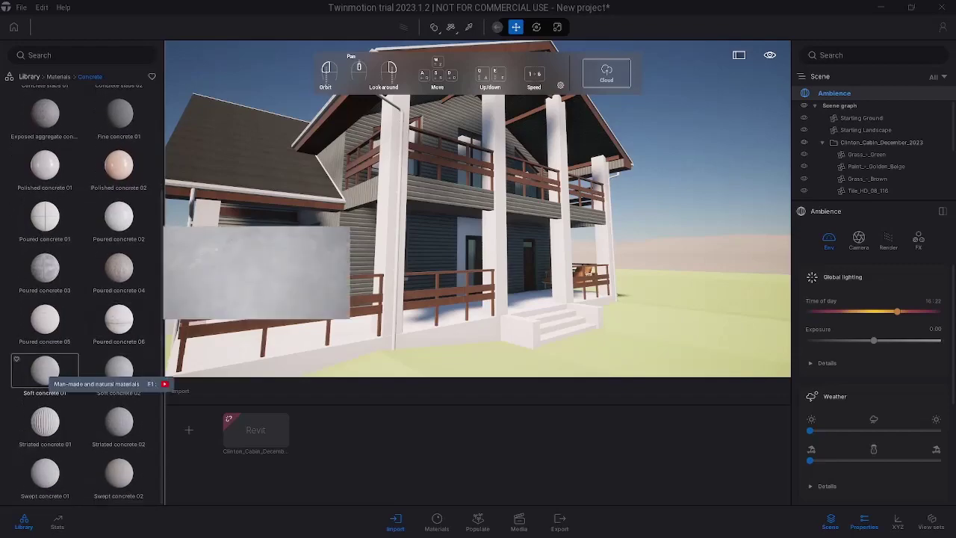
{"action": "left_click_drag", "start_coordinate": [49, 372], "coordinate": [433, 299]}
{"action": "left_click", "coordinate": [489, 299]}
Set the UV scale of Soft concrete 01 on the columns and base to 7.50.
{"action": "scroll", "coordinate": [481, 277], "scroll_direction": "up", "scroll_amount": 2}
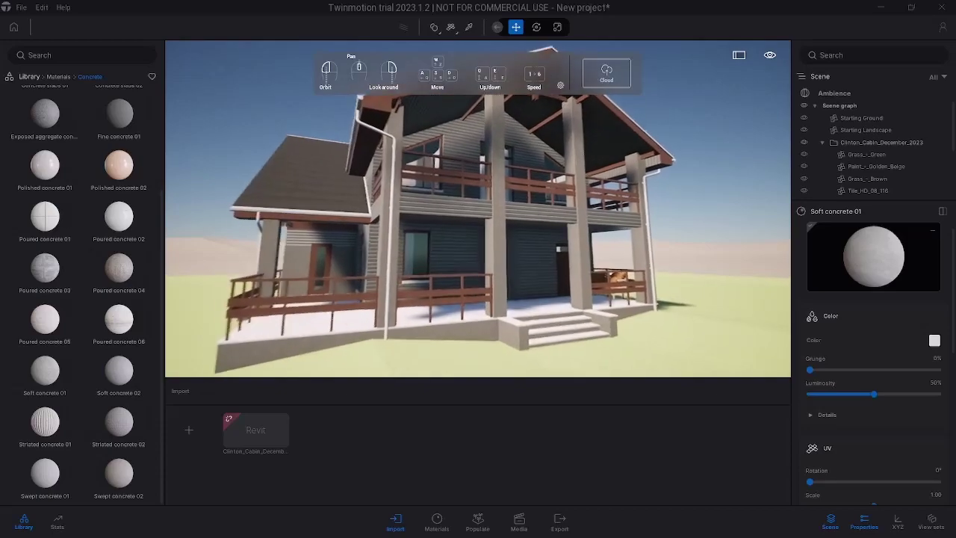
{"action": "scroll", "coordinate": [482, 276], "scroll_direction": "up", "scroll_amount": 4}
{"action": "middle_click_drag", "start_coordinate": [482, 277], "coordinate": [481, 228]}
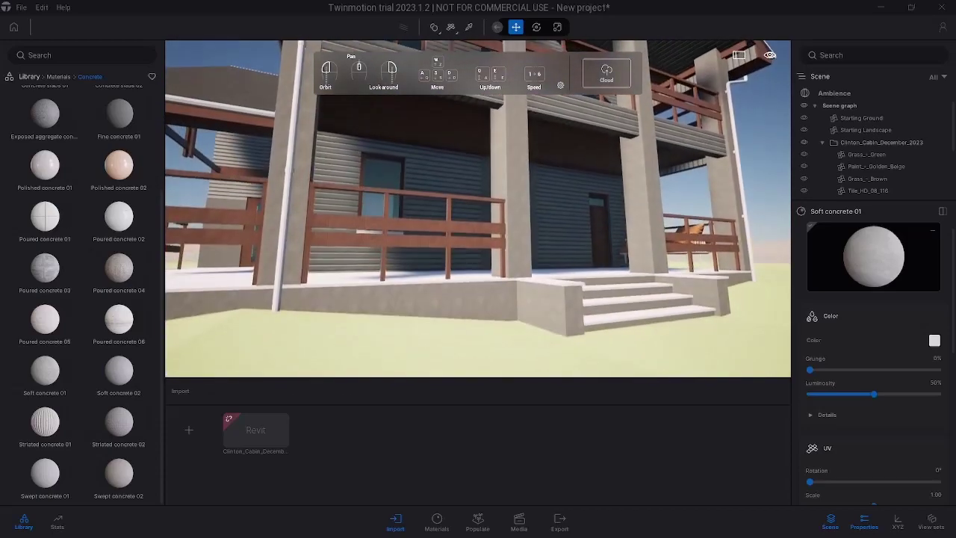
{"action": "scroll", "coordinate": [482, 228], "scroll_direction": "up", "scroll_amount": 3}
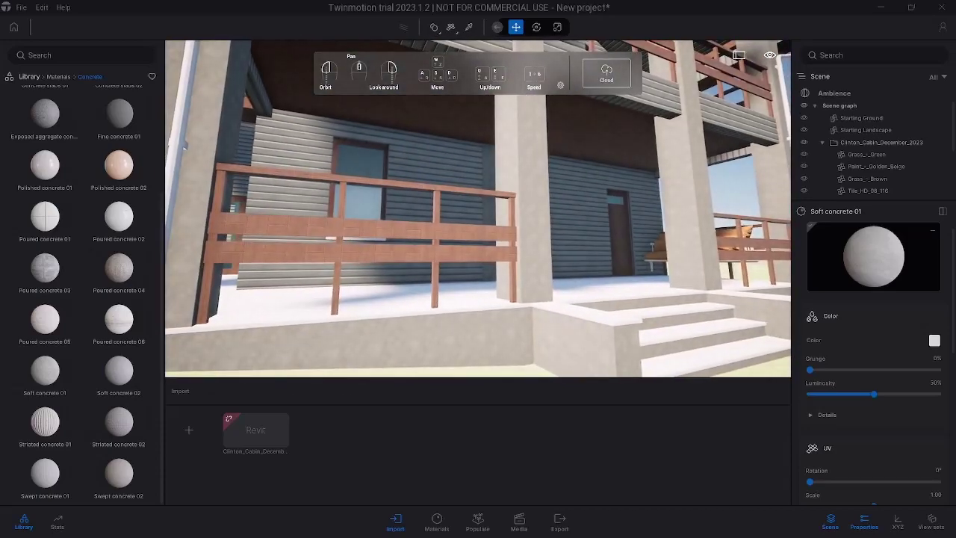
{"action": "scroll", "coordinate": [478, 209], "scroll_direction": "down", "scroll_amount": 3}
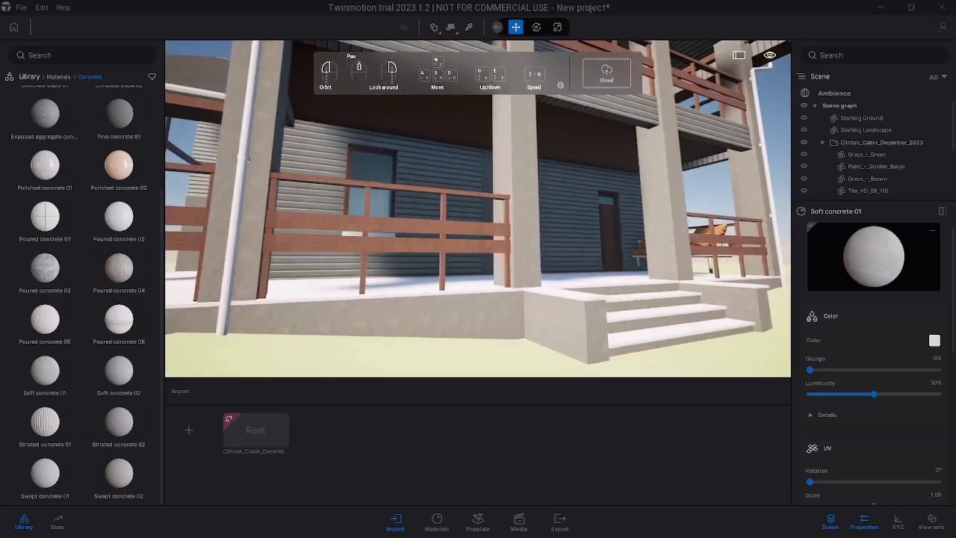
{"action": "scroll", "coordinate": [874, 358], "scroll_direction": "down", "scroll_amount": 1}
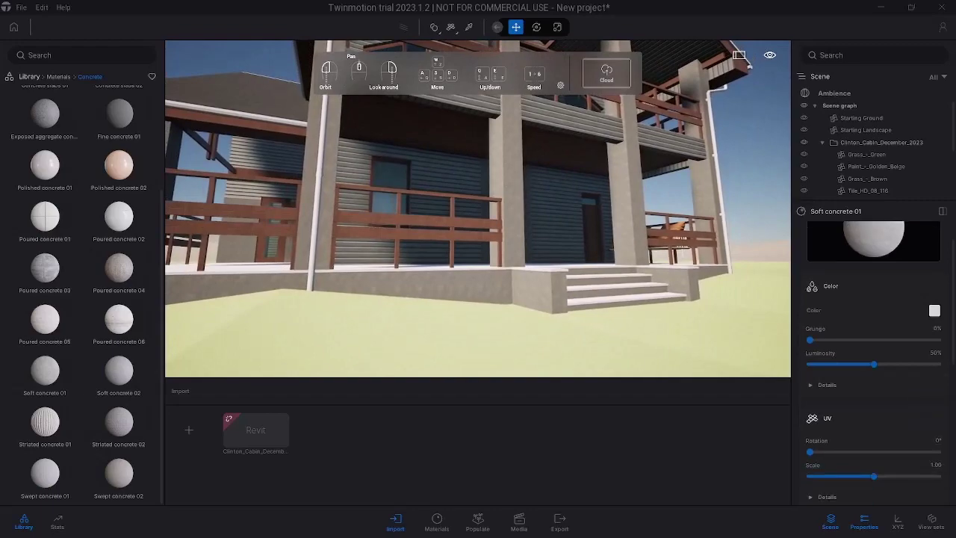
{"action": "left_click_drag", "start_coordinate": [874, 476], "coordinate": [913, 475]}
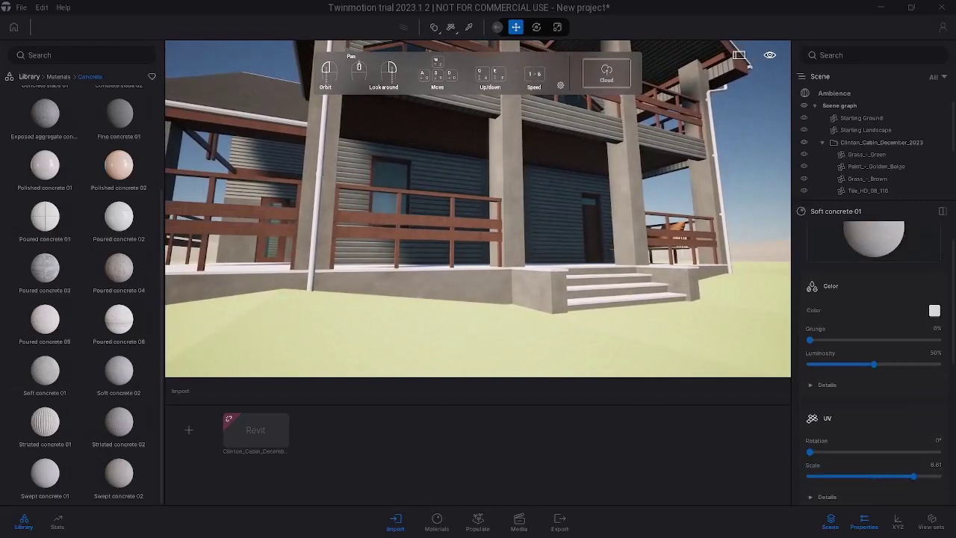
{"action": "key", "text": "Return"}
Replace the Tile_HD_08_116 material on the porch floor and steps with the Chestnut 01 A wood.
{"action": "left_click_drag", "start_coordinate": [548, 299], "coordinate": [597, 313]}
{"action": "key", "text": "w"}
{"action": "key", "text": "d"}
{"action": "key", "text": "w"}
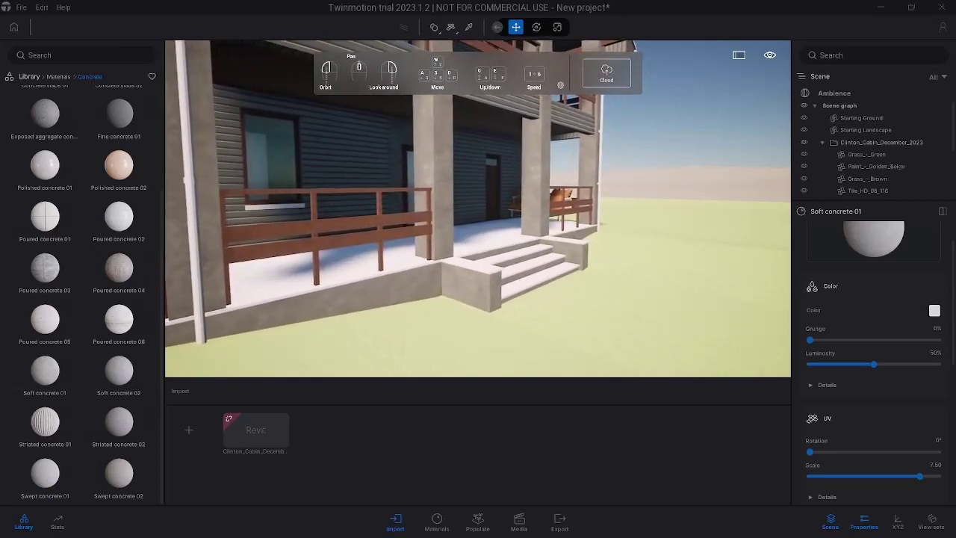
{"action": "key", "text": "d"}
{"action": "key", "text": "w"}
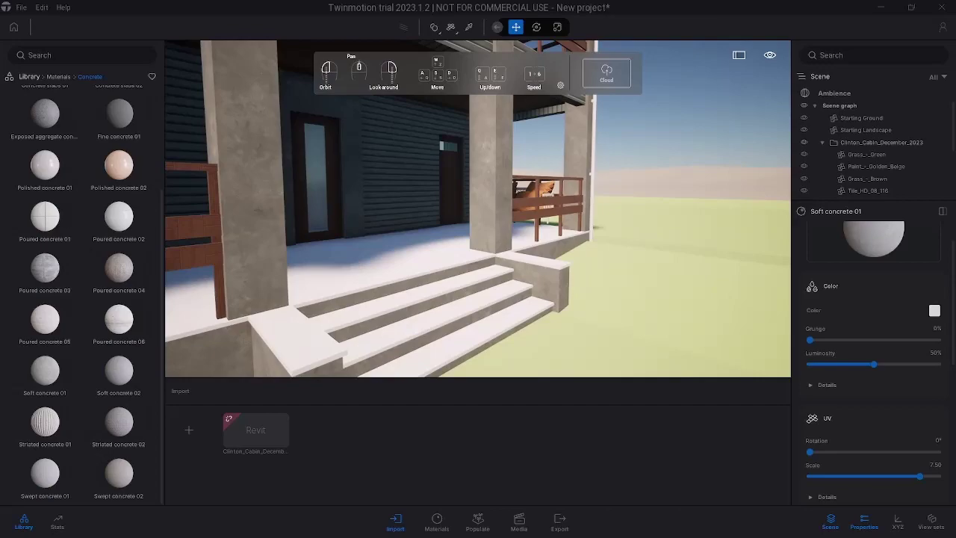
{"action": "left_click", "coordinate": [58, 77]}
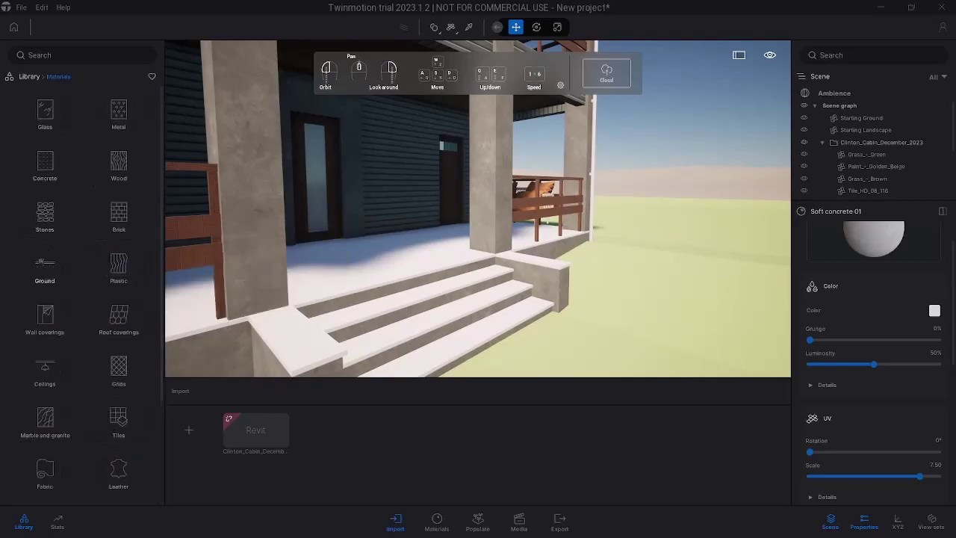
{"action": "left_click", "coordinate": [119, 163]}
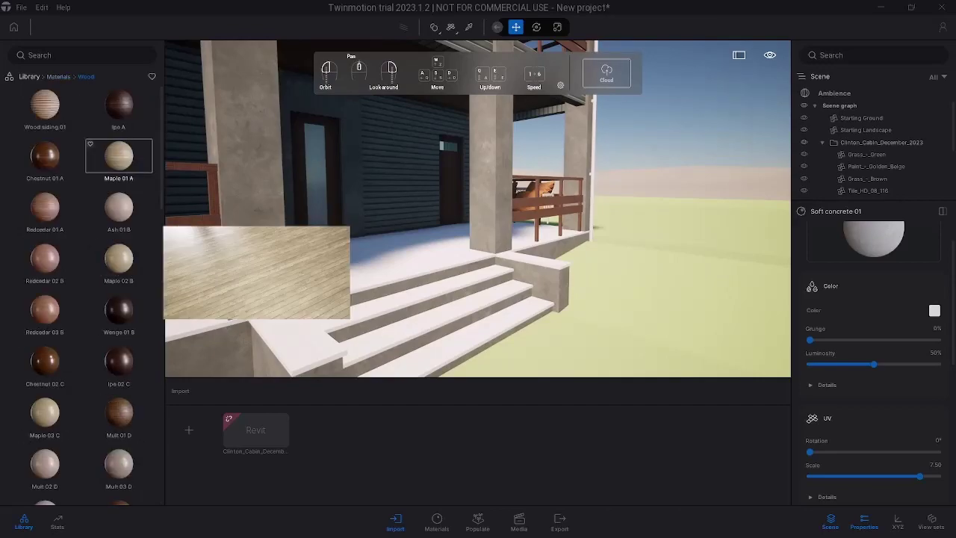
{"action": "mouse_move", "coordinate": [45, 157]}
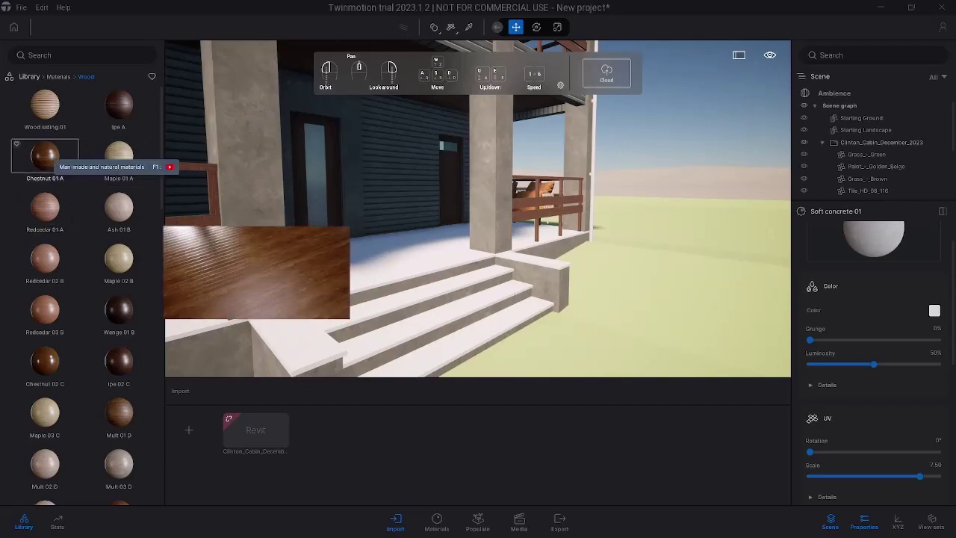
{"action": "key", "text": "t"}
{"action": "left_click", "coordinate": [368, 266]}
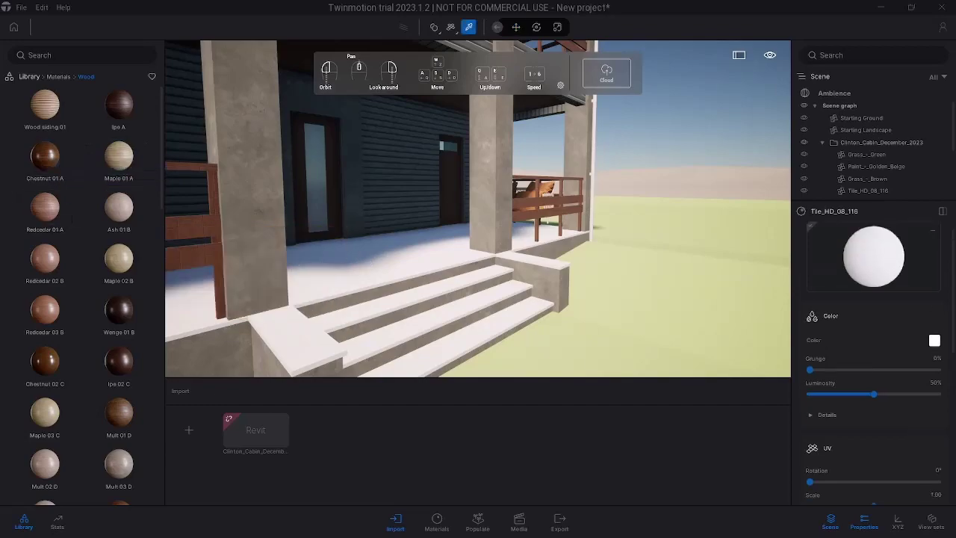
{"action": "mouse_move", "coordinate": [45, 157]}
{"action": "left_click_drag", "start_coordinate": [45, 157], "coordinate": [866, 254]}
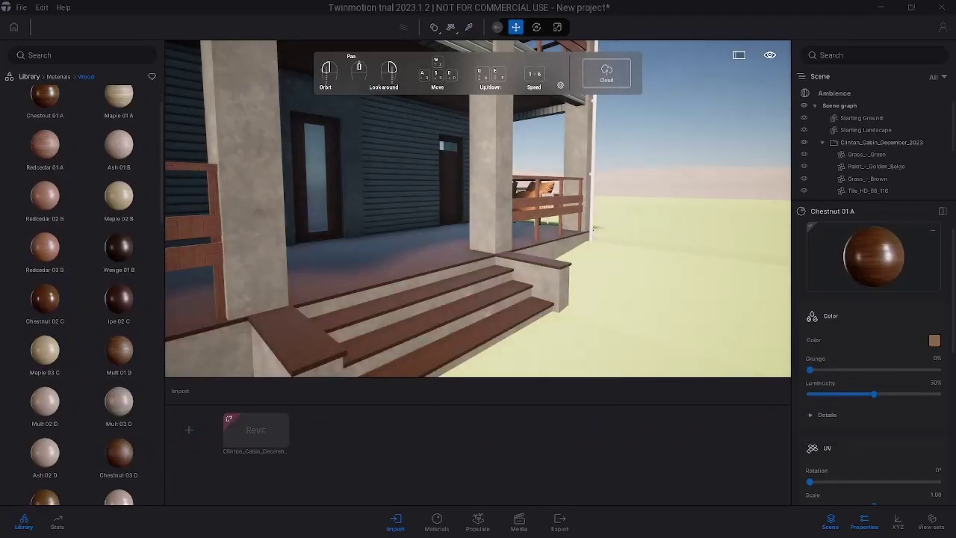
Set the UV scale of Chestnut 01 A on the porch floor and steps to 10.00.
{"action": "scroll", "coordinate": [874, 359], "scroll_direction": "down", "scroll_amount": 1}
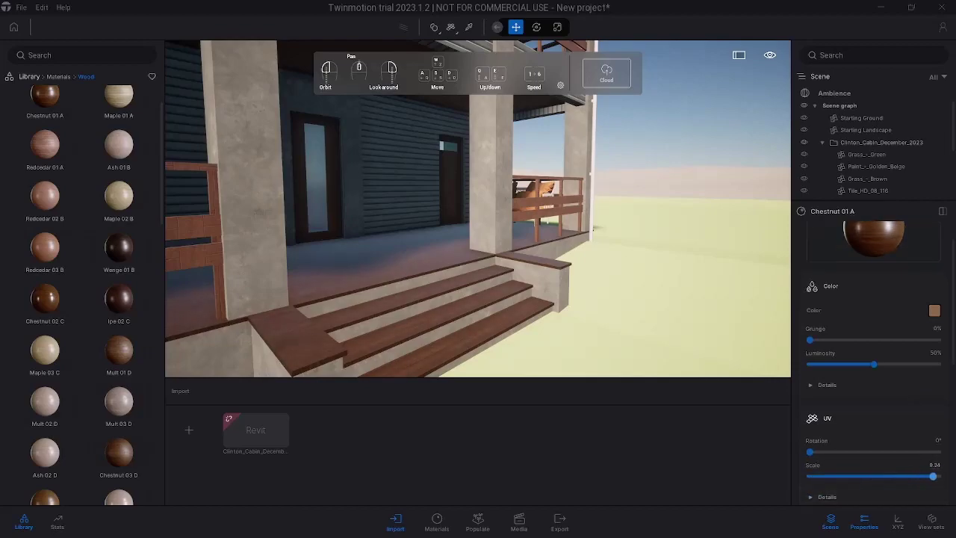
{"action": "key", "text": "w"}
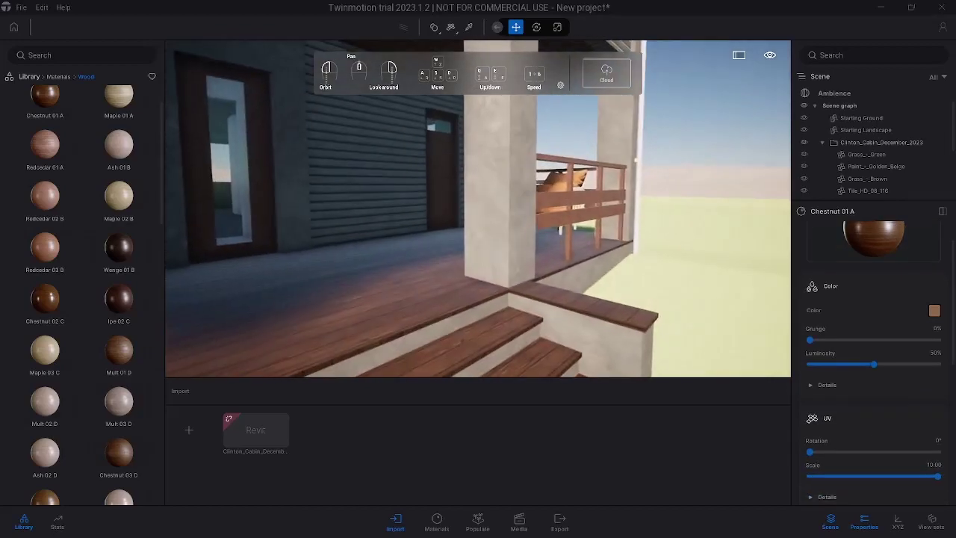
{"action": "key", "text": "d"}
{"action": "key", "text": "a"}
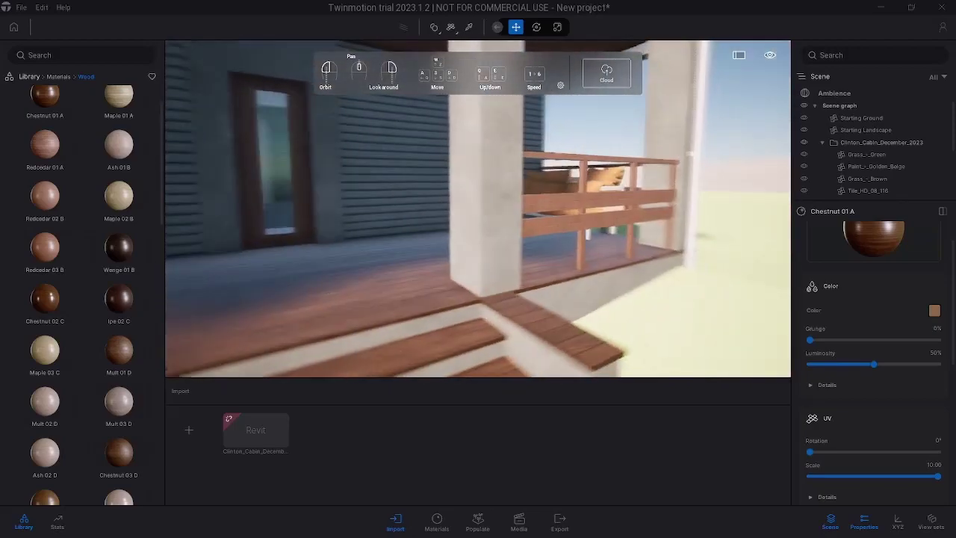
{"action": "key", "text": "a"}
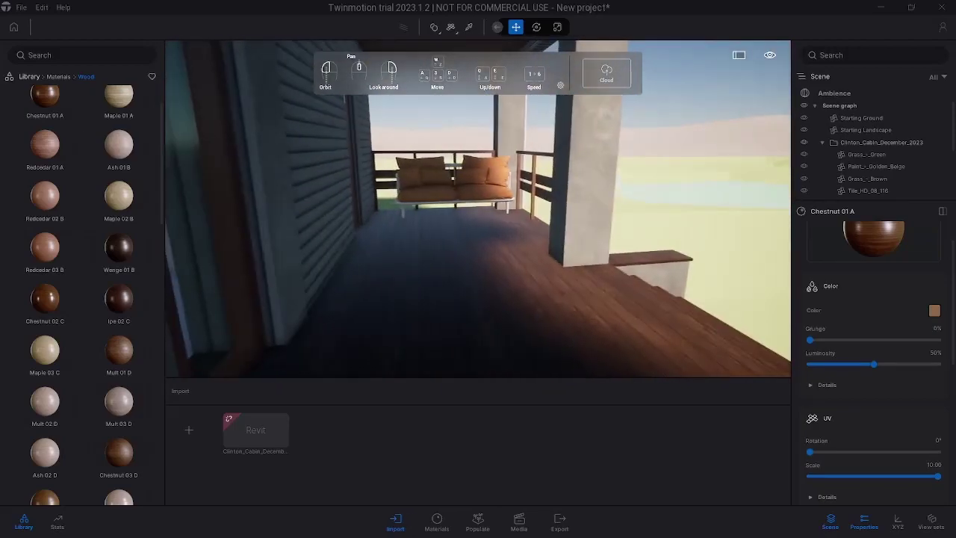
Replace the Leather_-_Tabac material on the porch sofa's cushions with the Carpet wool var 01 fabric.
{"action": "key", "text": "w"}
{"action": "key", "text": "w"}
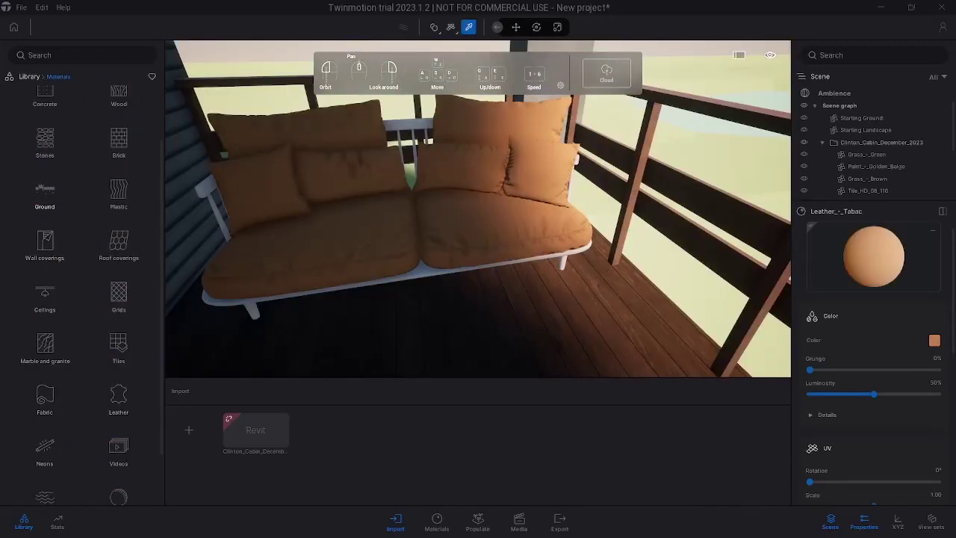
{"action": "left_click", "coordinate": [45, 396]}
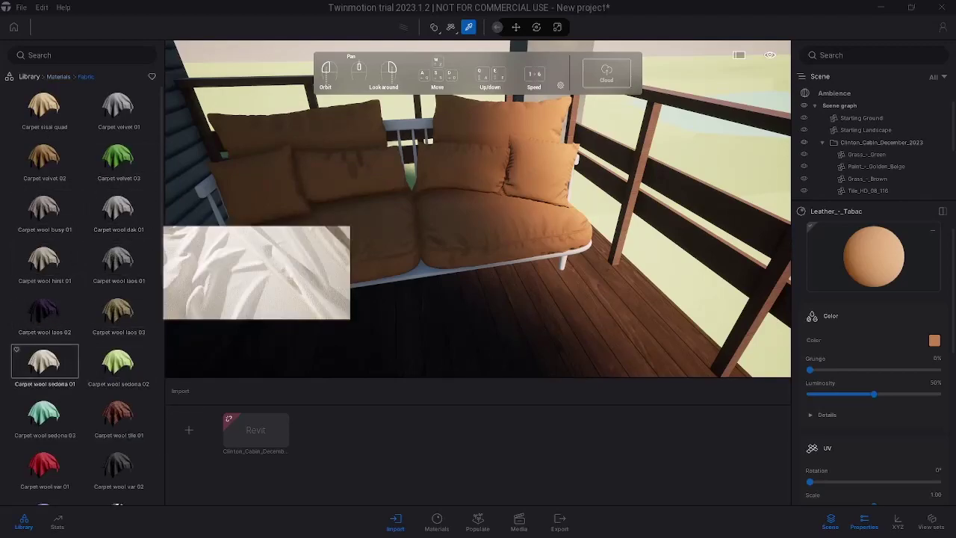
{"action": "mouse_move", "coordinate": [44, 467]}
{"action": "left_click_drag", "start_coordinate": [44, 467], "coordinate": [874, 257]}
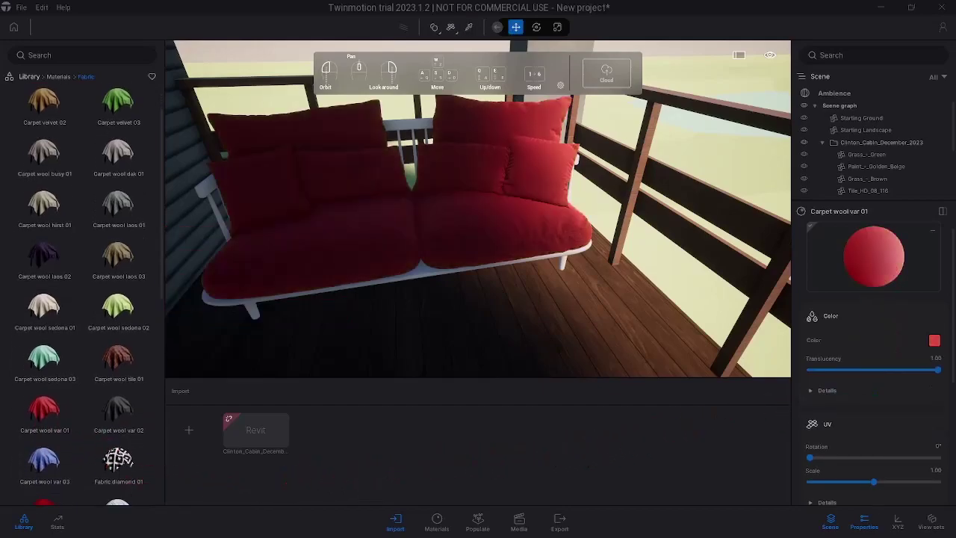
Set the UV scale of Carpet wool var 01 on the sofa cushions to 2.50.
{"action": "scroll", "coordinate": [478, 209], "scroll_direction": "up", "scroll_amount": 6}
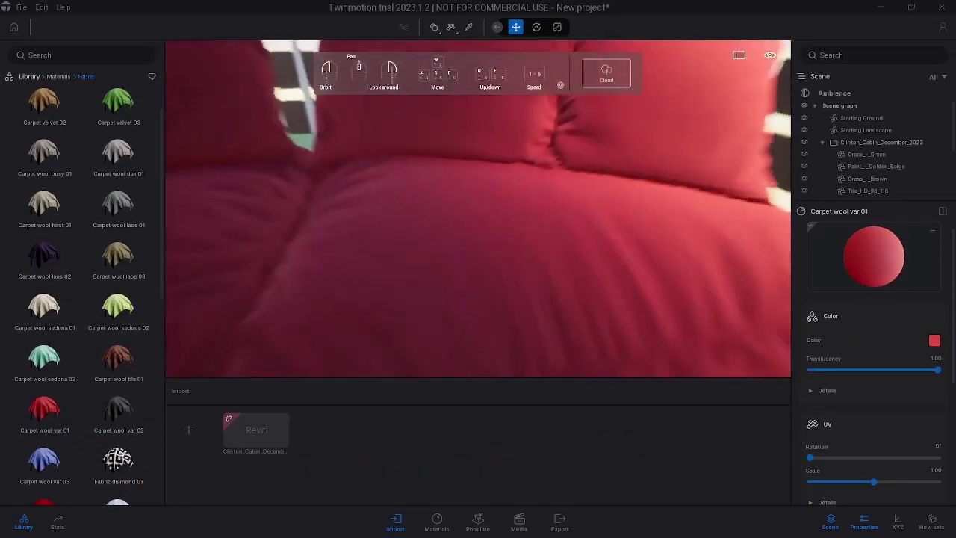
{"action": "scroll", "coordinate": [478, 209], "scroll_direction": "down", "scroll_amount": 3}
{"action": "scroll", "coordinate": [478, 209], "scroll_direction": "down", "scroll_amount": 2}
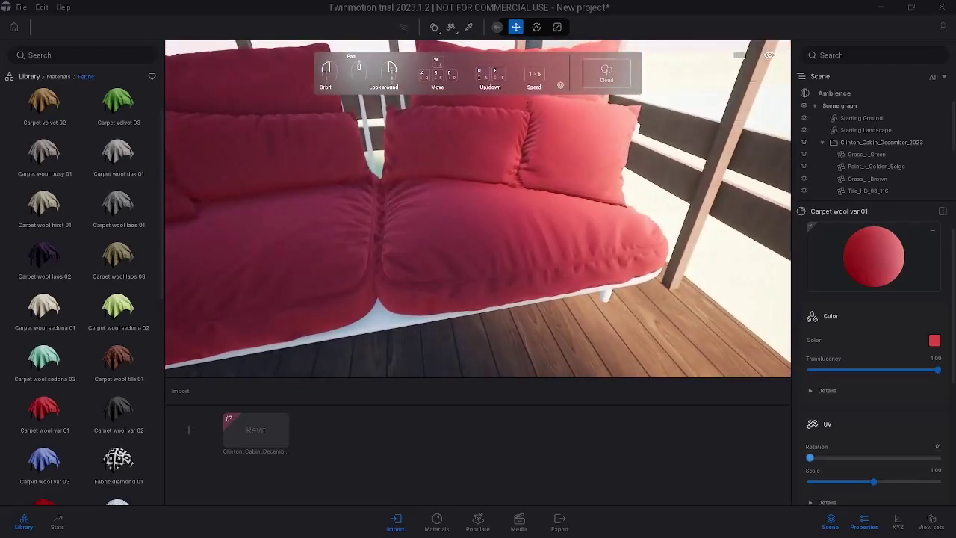
{"action": "left_click", "coordinate": [936, 470]}
{"action": "type", "text": "5"}
{"action": "key", "text": "BackSpace"}
{"action": "key", "text": "BackSpace"}
{"action": "key", "text": "BackSpace"}
{"action": "type", "text": "3"}
{"action": "key", "text": "Return"}
{"action": "left_click_drag", "start_coordinate": [478, 216], "coordinate": [463, 161]}
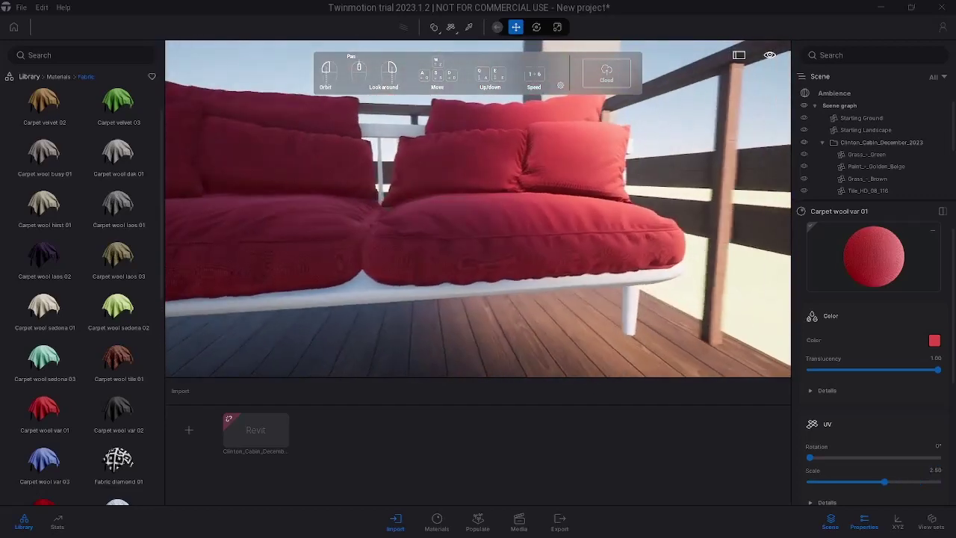
Examine the cabin's exterior and the whole site, with the terrain and the pond, from the front and from above.
{"action": "scroll", "coordinate": [478, 209], "scroll_direction": "down", "scroll_amount": 10}
{"action": "left_click_drag", "start_coordinate": [478, 209], "coordinate": [407, 205]}
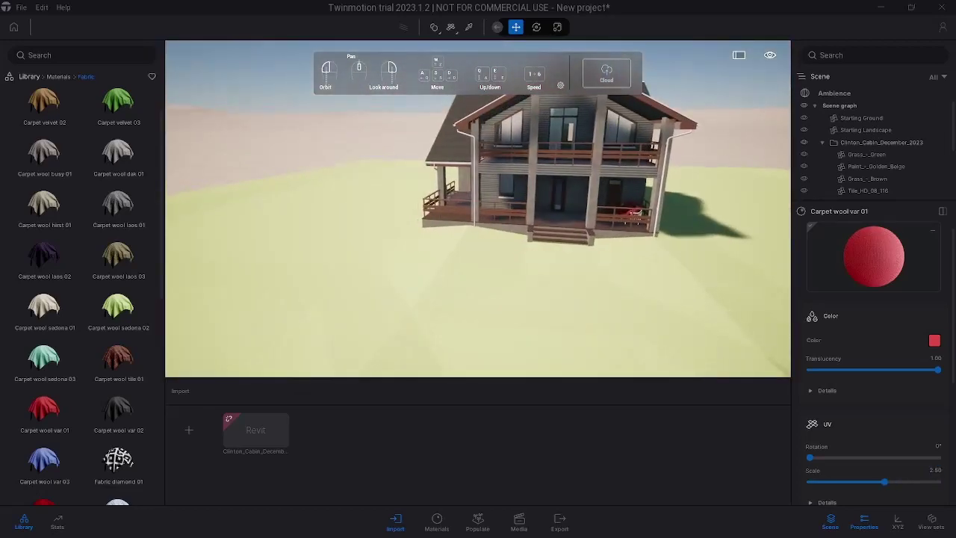
{"action": "key", "text": "w"}
{"action": "mouse_move", "coordinate": [478, 209]}
{"action": "right_mouse_down"}
{"action": "mouse_move", "coordinate": [552, 247]}
{"action": "mouse_move", "coordinate": [695, 217]}
{"action": "mouse_move", "coordinate": [672, 165]}
{"action": "mouse_move", "coordinate": [515, 194]}
{"action": "mouse_move", "coordinate": [471, 216]}
{"action": "right_mouse_up"}
{"action": "key", "text": "s"}
{"action": "left_click_drag", "start_coordinate": [478, 209], "coordinate": [466, 329]}
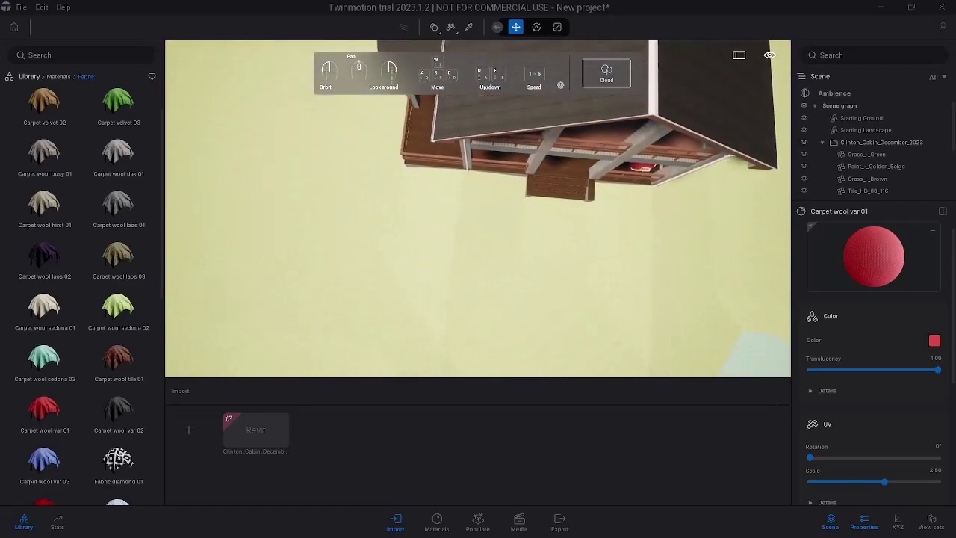
{"action": "key", "text": "s"}
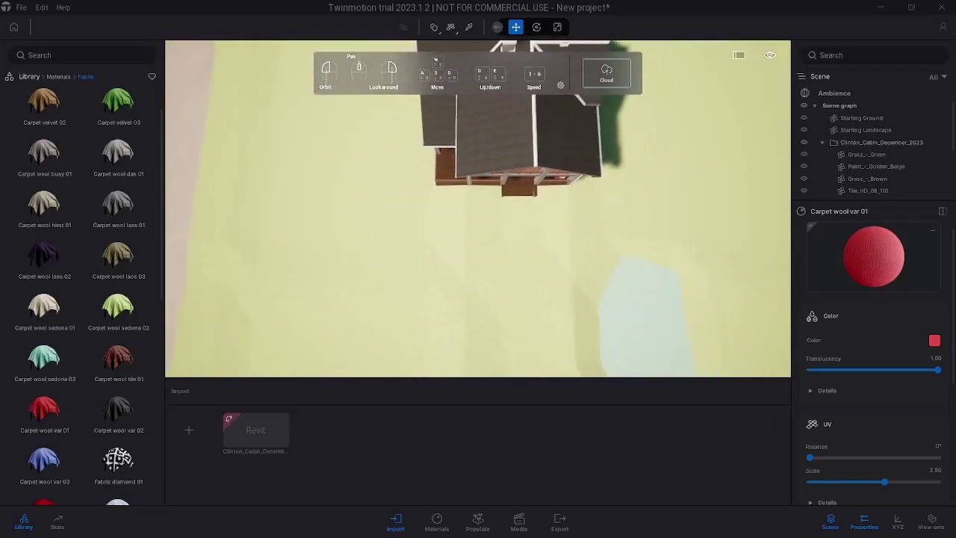
{"action": "key", "text": "s"}
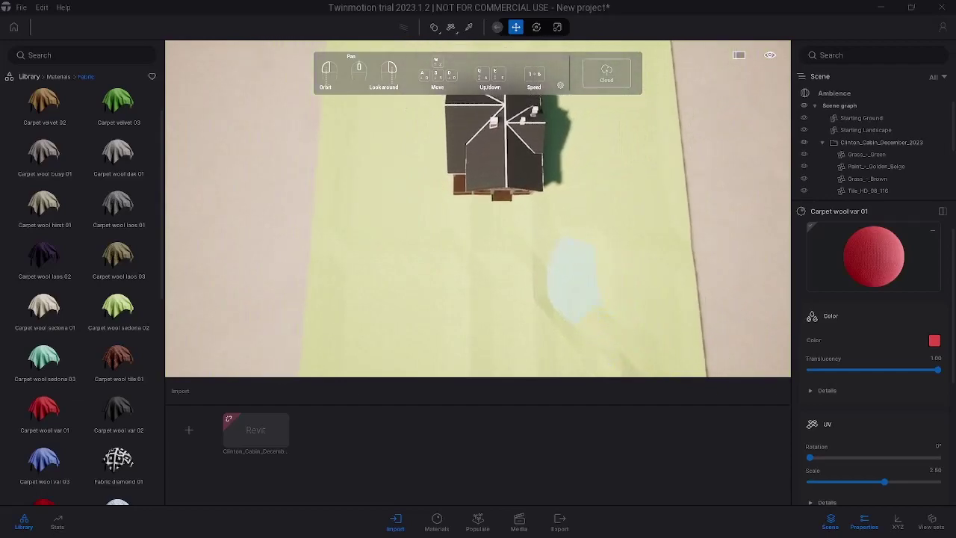
{"action": "key", "text": "s"}
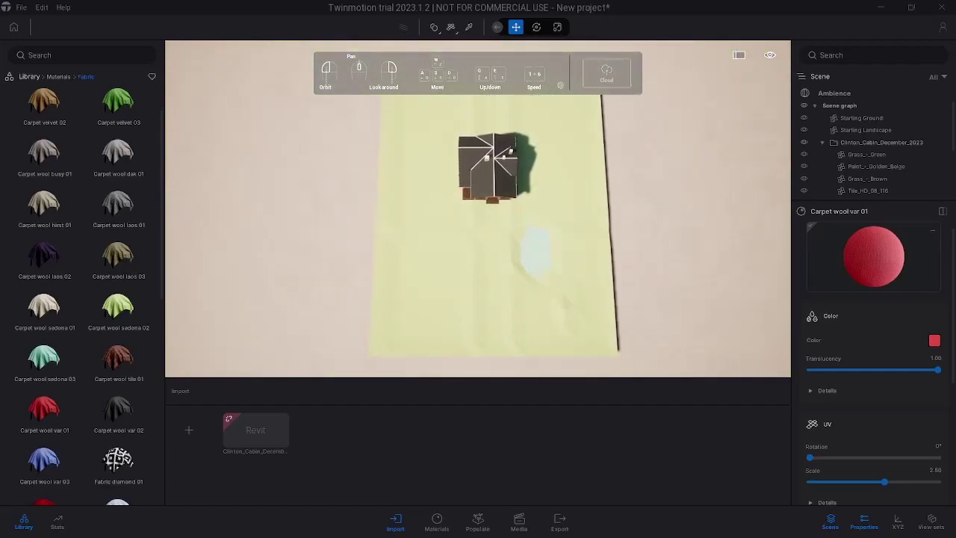
{"action": "right_click_drag", "start_coordinate": [478, 209], "coordinate": [447, 223]}
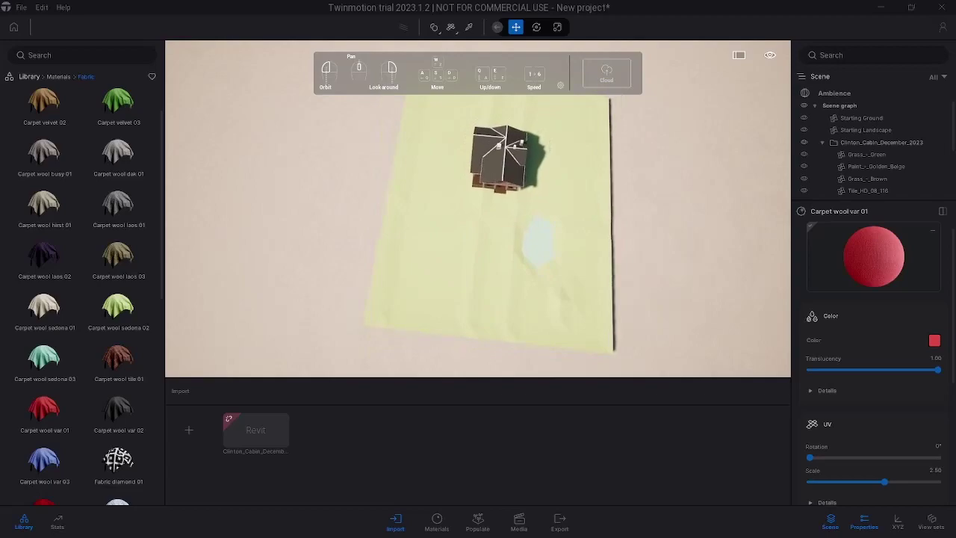
Apply the Grassy ground material from the natural ground materials to the terrain around the cabin.
{"action": "left_click", "coordinate": [58, 77]}
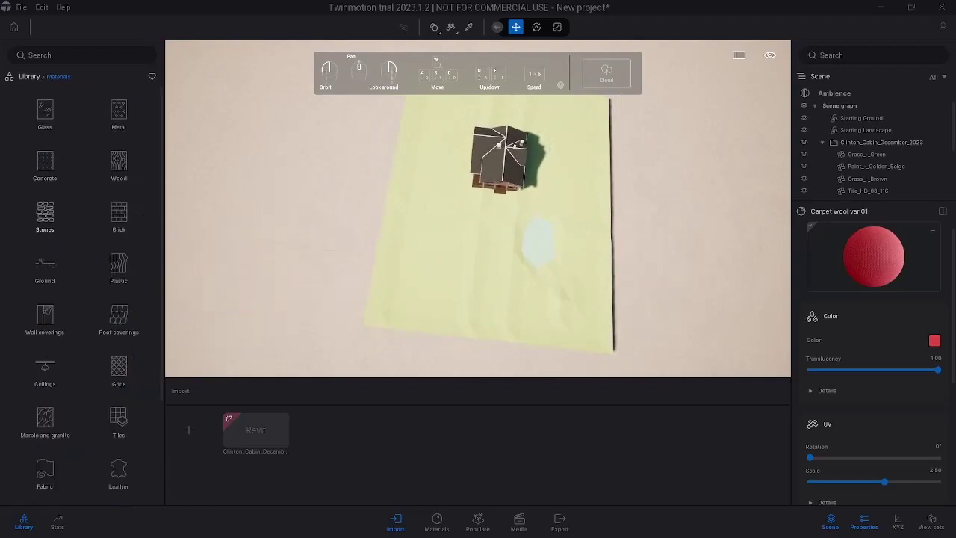
{"action": "left_click", "coordinate": [45, 267]}
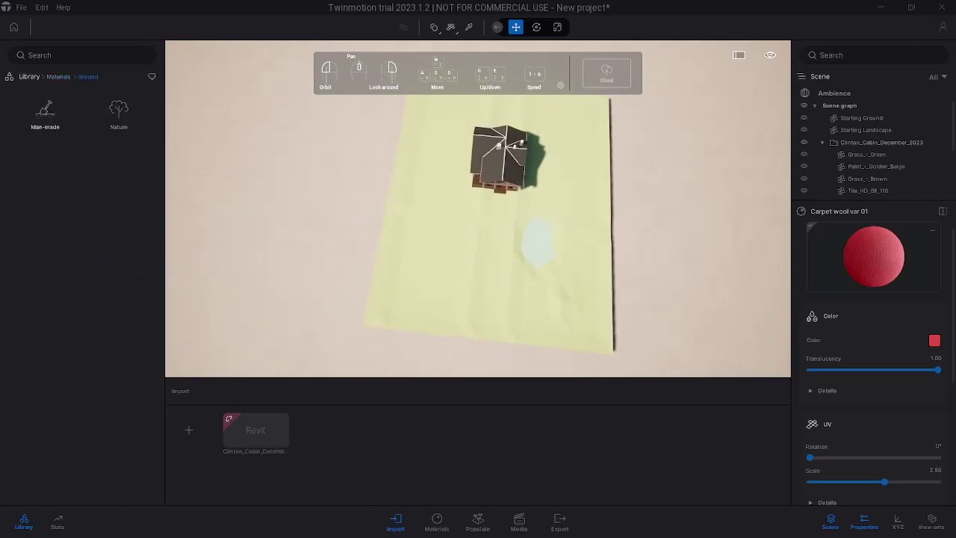
{"action": "left_click", "coordinate": [118, 112]}
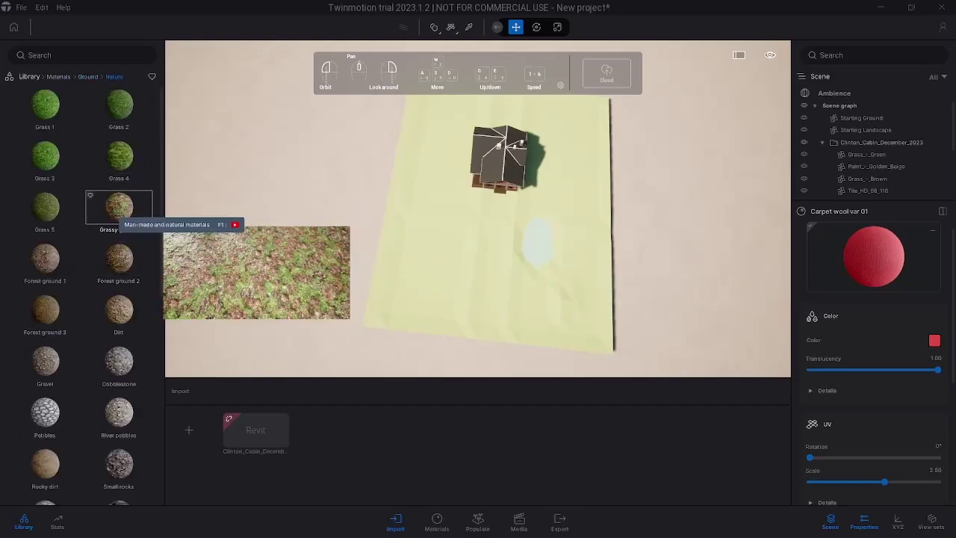
{"action": "left_click_drag", "start_coordinate": [515, 261], "coordinate": [537, 233]}
{"action": "mouse_move", "coordinate": [119, 208]}
{"action": "left_click_drag", "start_coordinate": [119, 207], "coordinate": [482, 216]}
{"action": "scroll", "coordinate": [478, 209], "scroll_direction": "up", "scroll_amount": 5}
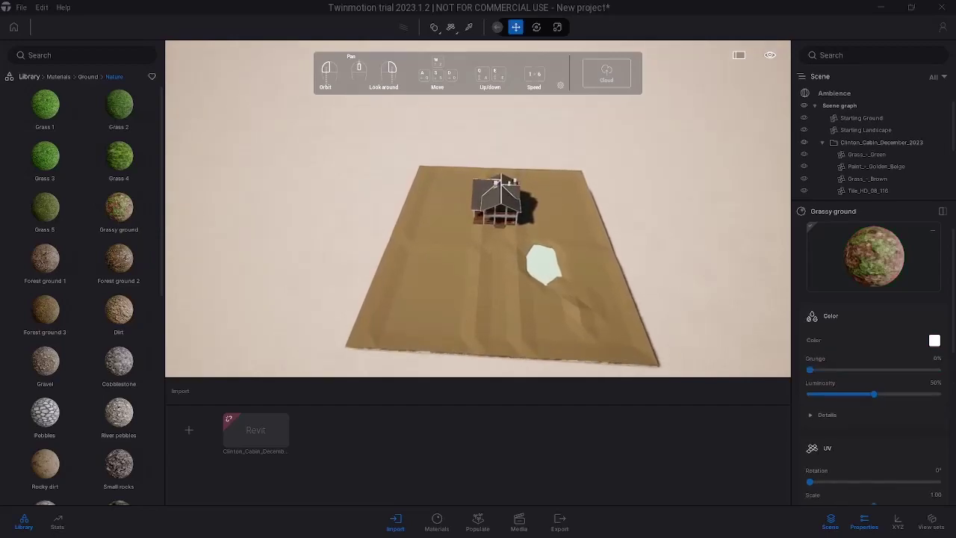
Set the luminosity of the terrain's Grassy ground material to 32% and raise its grunge.
{"action": "left_click_drag", "start_coordinate": [478, 224], "coordinate": [524, 188]}
{"action": "scroll", "coordinate": [496, 234], "scroll_direction": "up", "scroll_amount": 3}
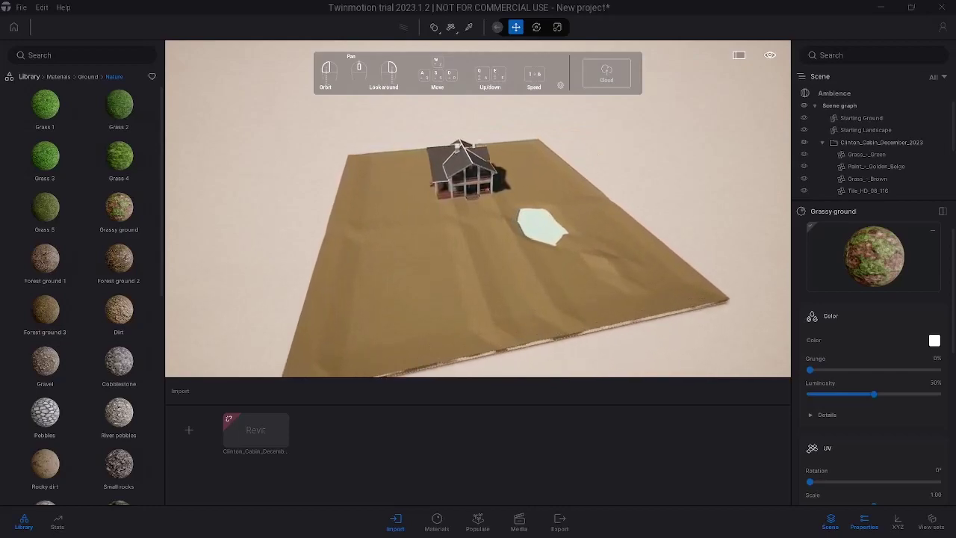
{"action": "key", "text": "w"}
{"action": "left_click_drag", "start_coordinate": [478, 224], "coordinate": [470, 175]}
{"action": "middle_click_drag", "start_coordinate": [478, 224], "coordinate": [552, 148]}
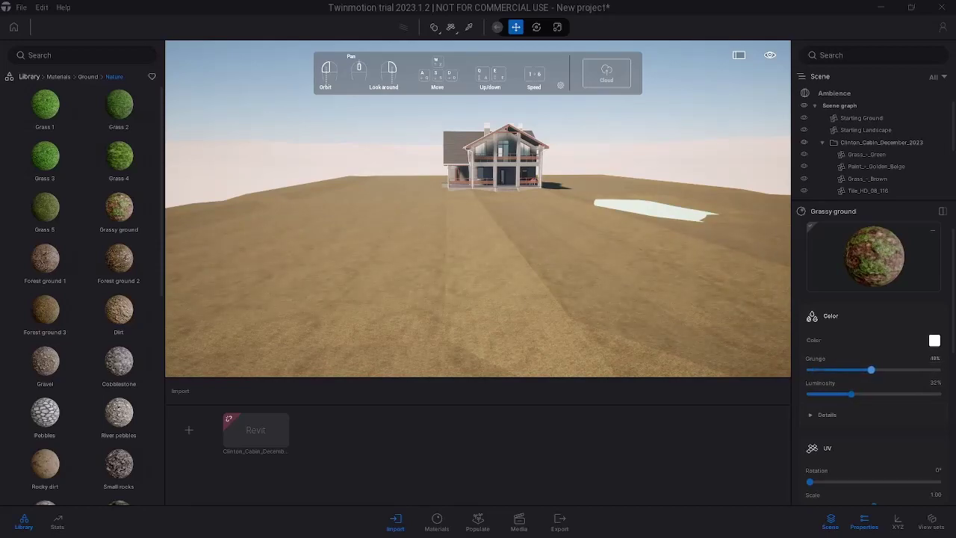
Set the terrain's Grassy ground material to a grunge of 35% and a UV scale of 4.92.
{"action": "right_click_drag", "start_coordinate": [478, 224], "coordinate": [635, 246]}
{"action": "scroll", "coordinate": [874, 475], "scroll_direction": "down", "scroll_amount": 1}
{"action": "left_click_drag", "start_coordinate": [874, 475], "coordinate": [901, 476]}
{"action": "mouse_move", "coordinate": [523, 224]}
{"action": "right_mouse_down"}
{"action": "mouse_move", "coordinate": [418, 224]}
{"action": "mouse_move", "coordinate": [523, 242]}
{"action": "right_mouse_up"}
{"action": "key", "text": "w"}
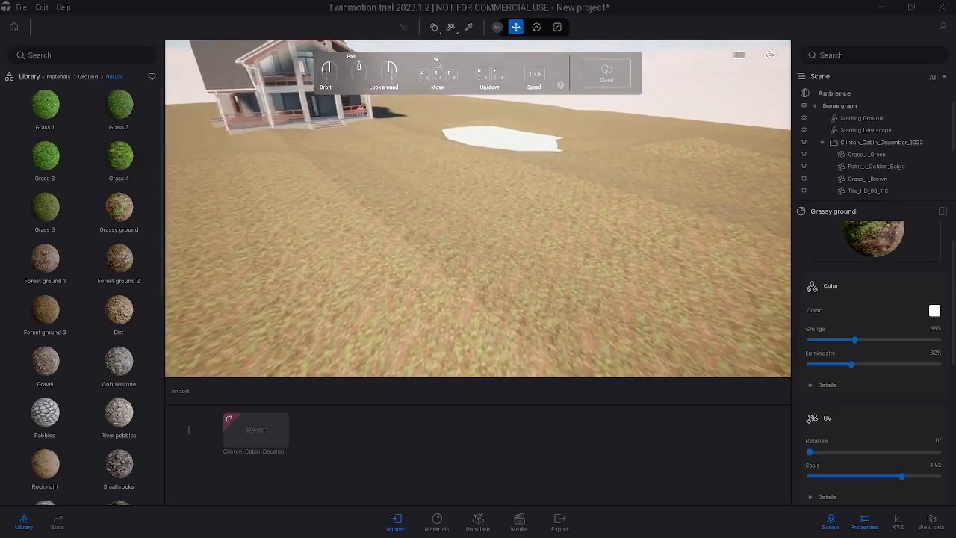
Apply the Lake 02 water material to the pond beside the cabin.
{"action": "key", "text": "w"}
{"action": "key", "text": "e"}
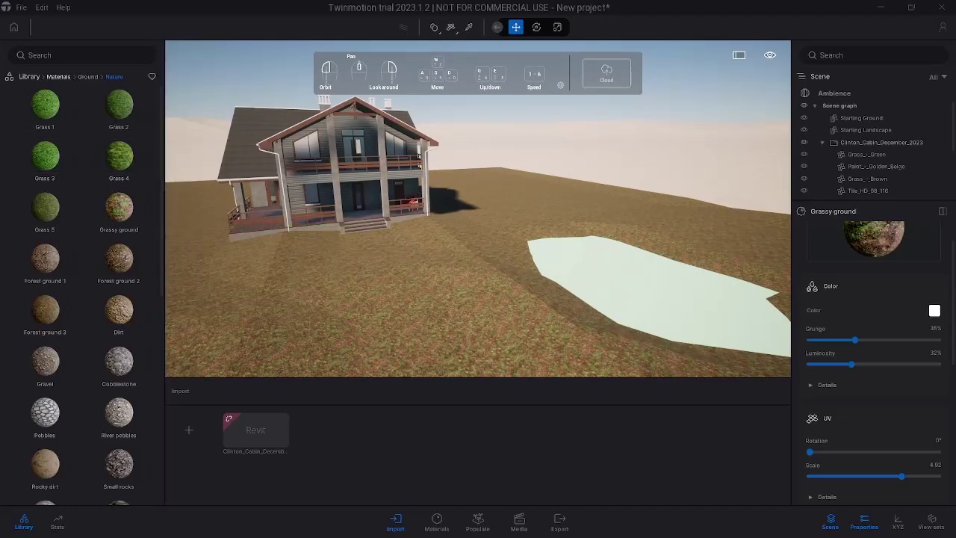
{"action": "left_click", "coordinate": [58, 77]}
{"action": "scroll", "coordinate": [51, 329], "scroll_direction": "down", "scroll_amount": 3}
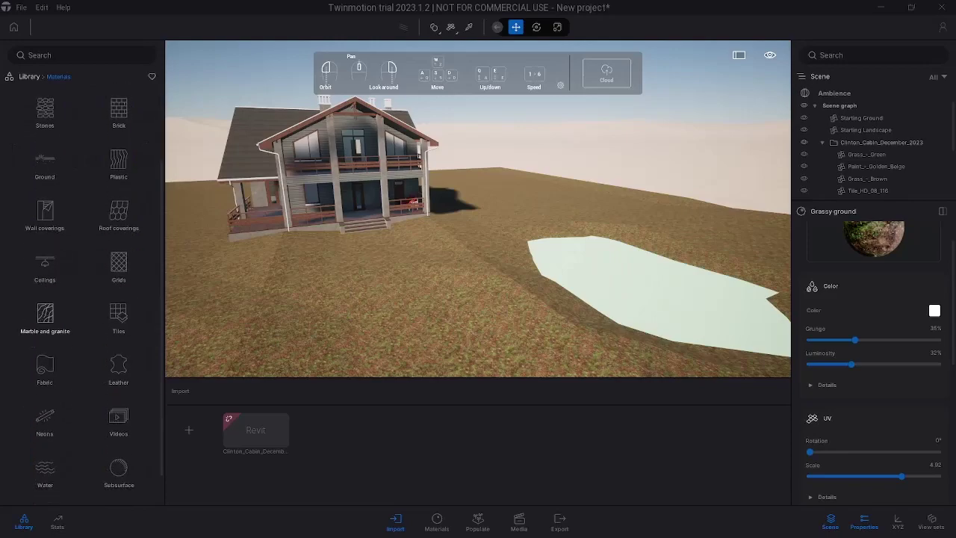
{"action": "left_click", "coordinate": [45, 457]}
{"action": "mouse_move", "coordinate": [121, 212]}
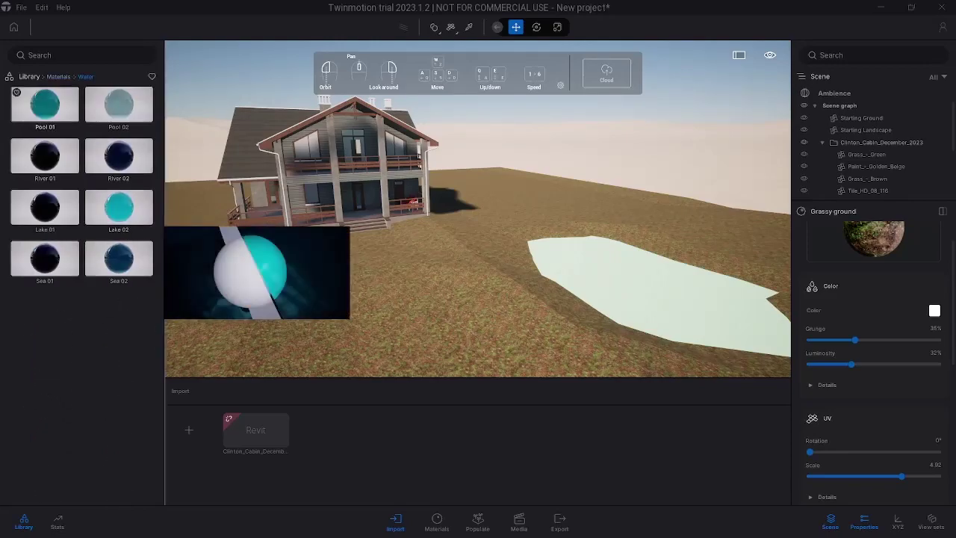
{"action": "right_click_drag", "start_coordinate": [478, 247], "coordinate": [493, 246]}
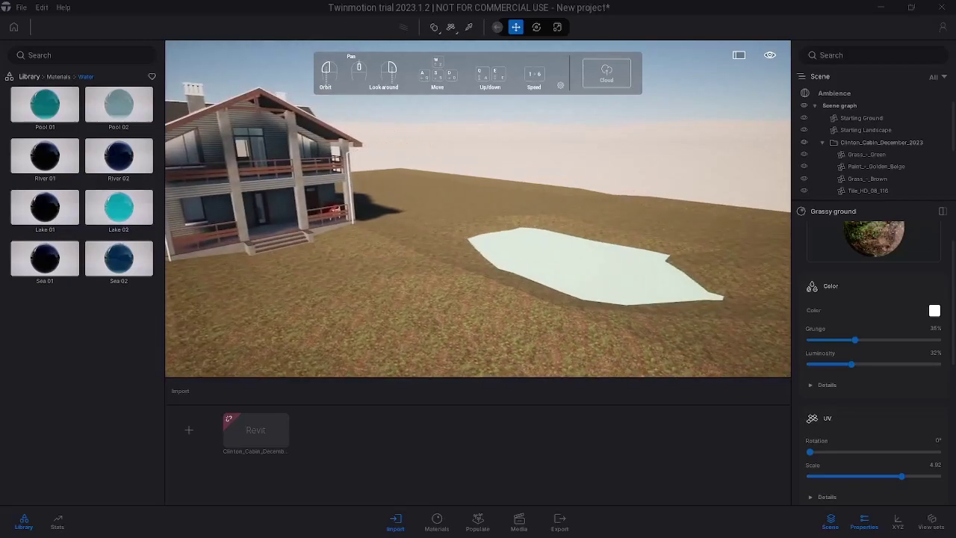
{"action": "mouse_move", "coordinate": [119, 207]}
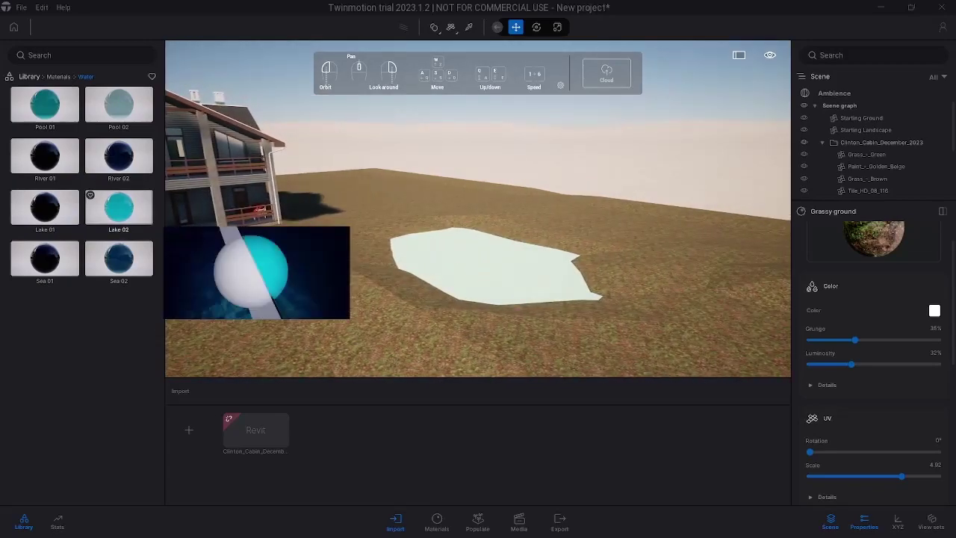
{"action": "left_click_drag", "start_coordinate": [119, 207], "coordinate": [609, 277]}
Examine the pond's water and the surrounding terrain from above, from the side and from a low angle.
{"action": "left_click_drag", "start_coordinate": [418, 265], "coordinate": [429, 334]}
{"action": "scroll", "coordinate": [478, 209], "scroll_direction": "down", "scroll_amount": 3}
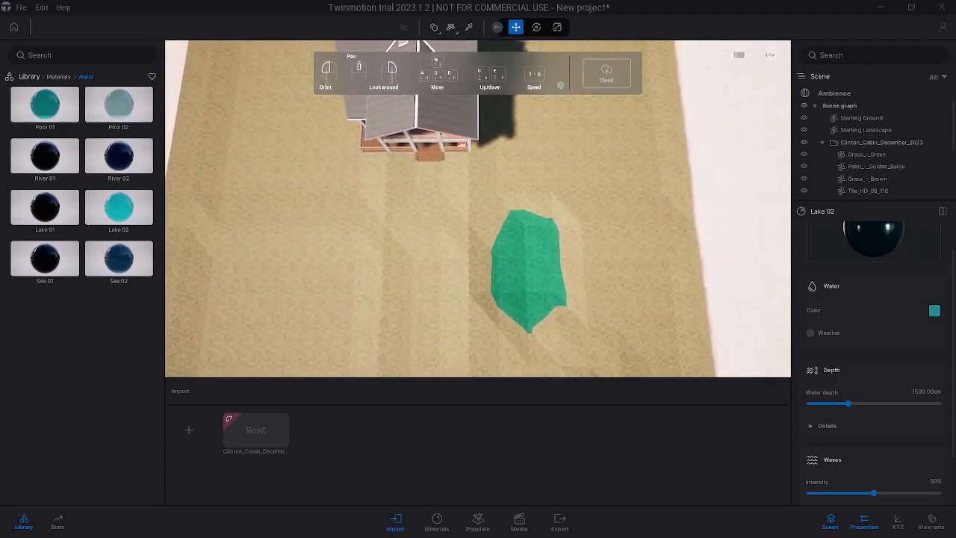
{"action": "left_click_drag", "start_coordinate": [523, 358], "coordinate": [515, 292]}
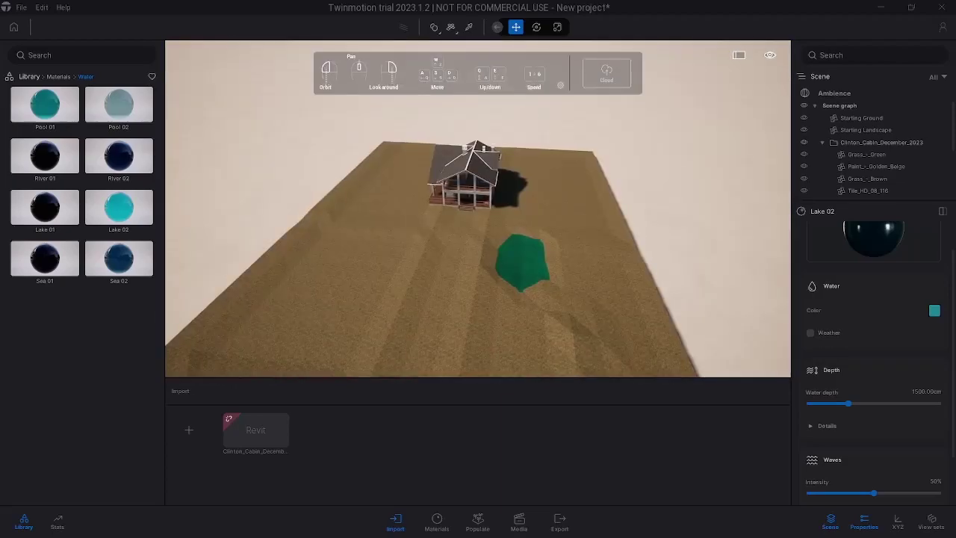
{"action": "key", "text": "d"}
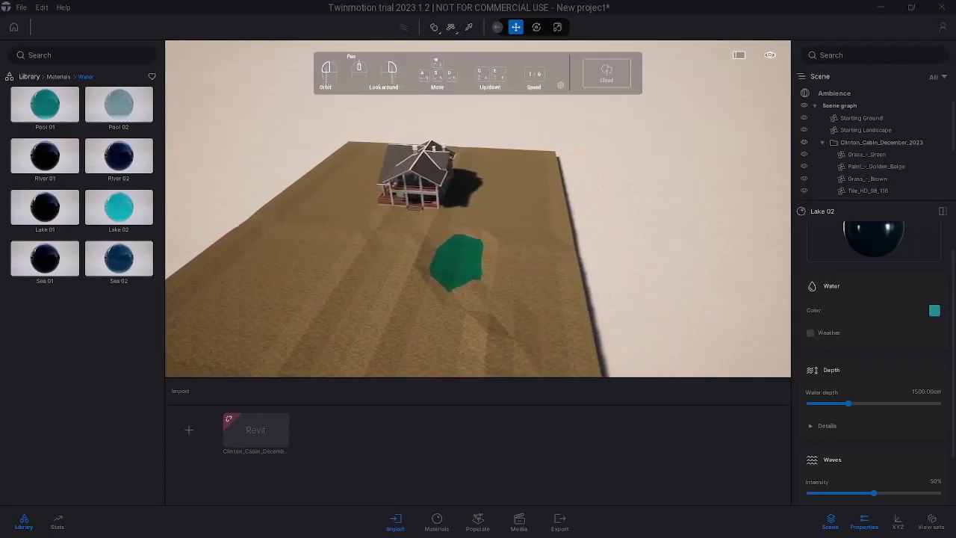
{"action": "key", "text": "q"}
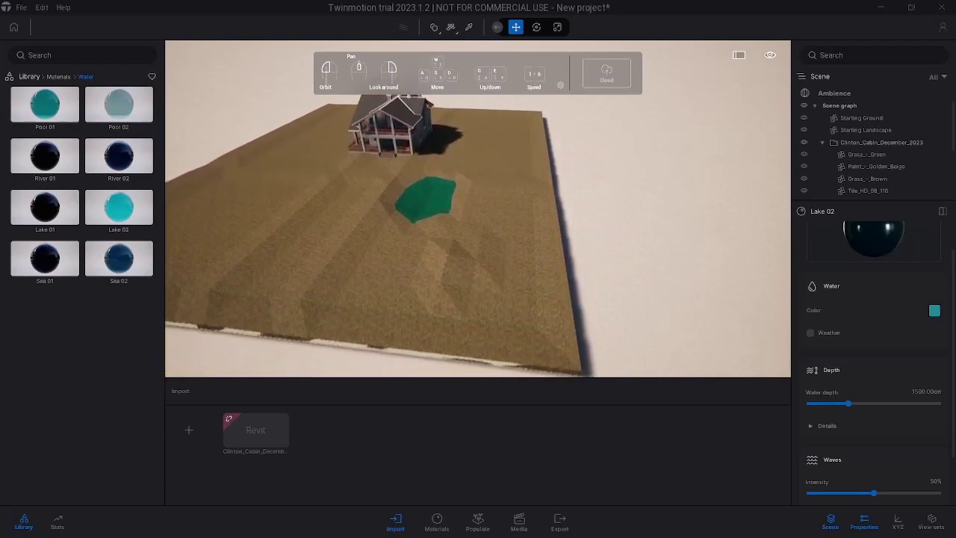
{"action": "key", "text": "w"}
{"action": "key", "text": "d"}
{"action": "key", "text": "q"}
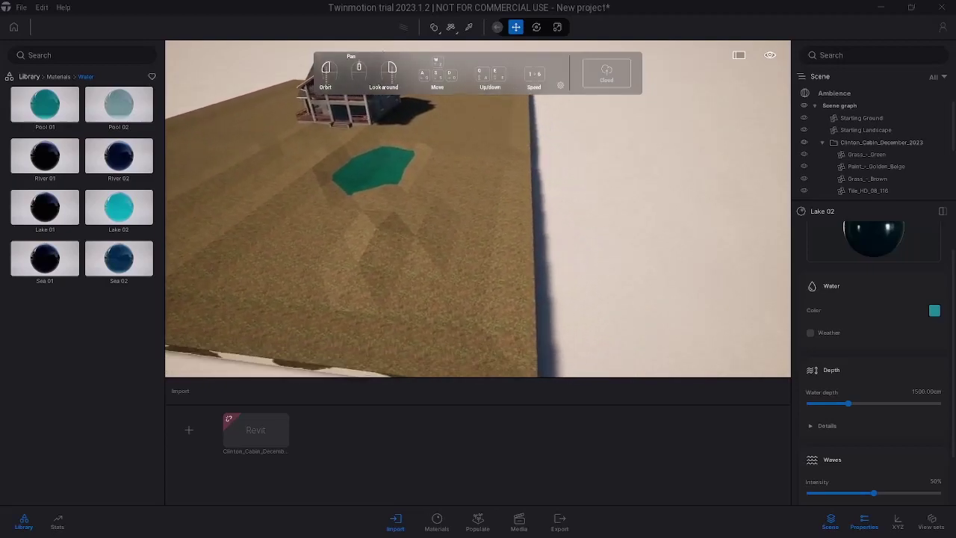
{"action": "key", "text": "w"}
{"action": "left_click_drag", "start_coordinate": [478, 210], "coordinate": [448, 165]}
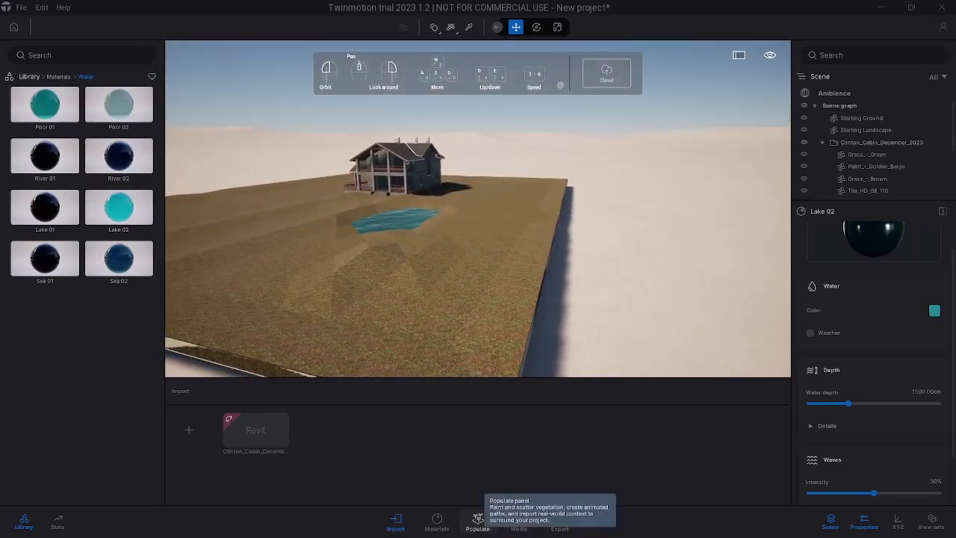
Set up foliage painting with Wild Grass 01 from the grass and flowers vegetation as the model to paint.
{"action": "left_click", "coordinate": [478, 519]}
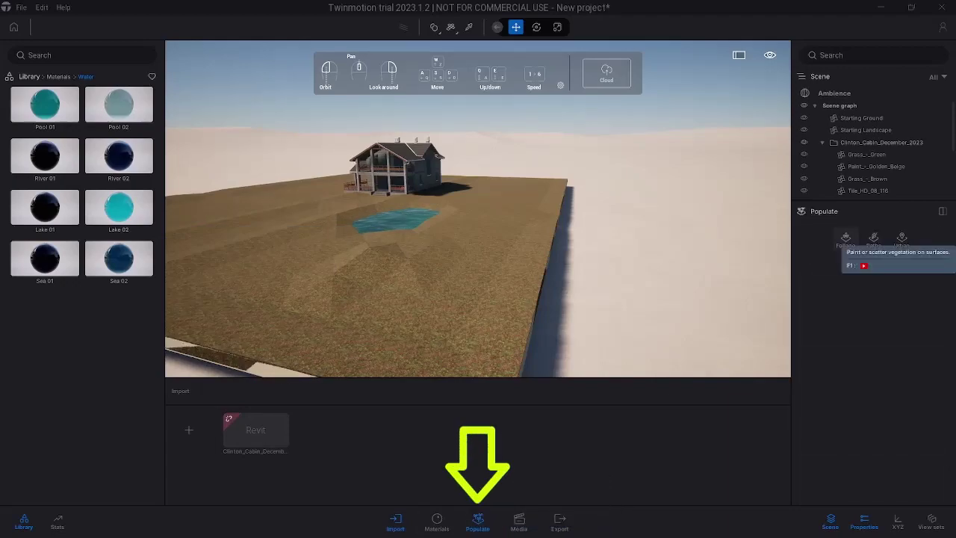
{"action": "left_click", "coordinate": [845, 238]}
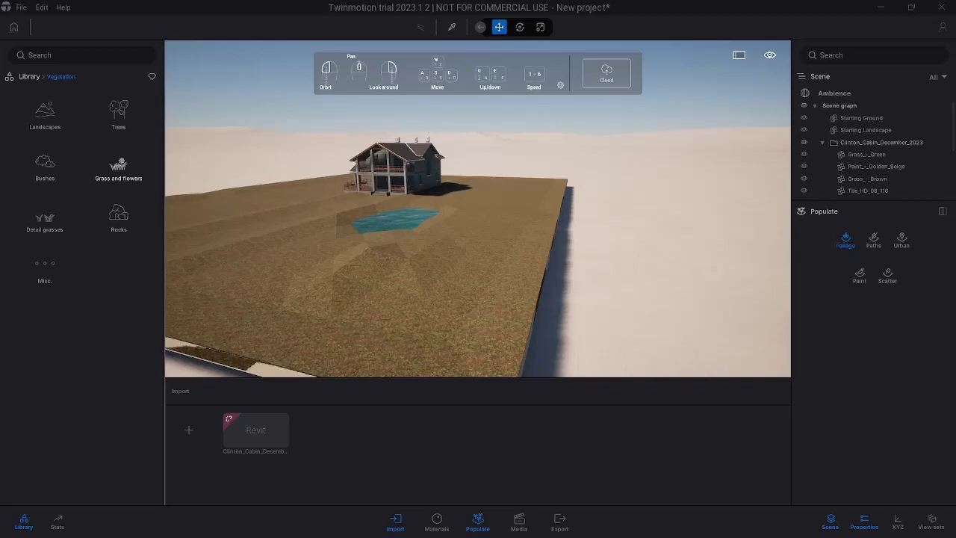
{"action": "left_click", "coordinate": [118, 165]}
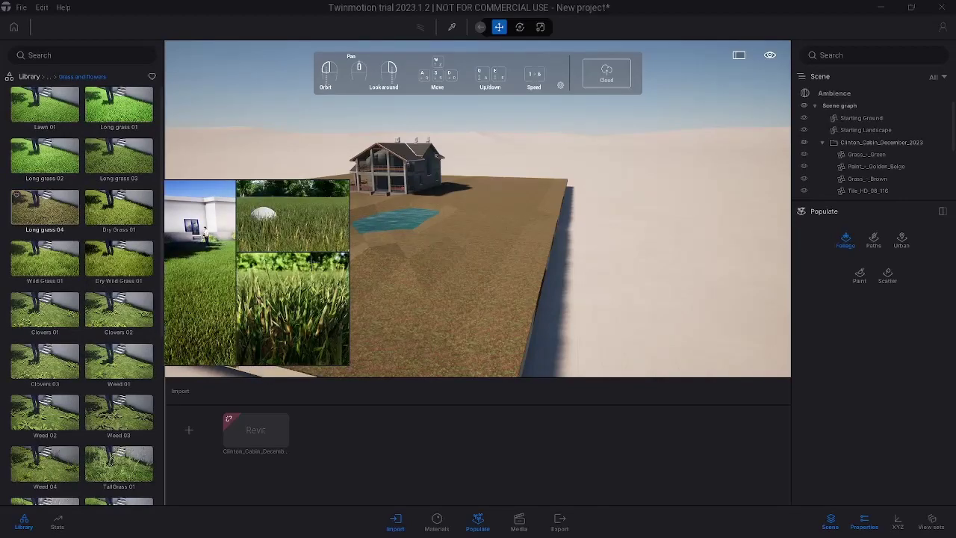
{"action": "mouse_move", "coordinate": [44, 260]}
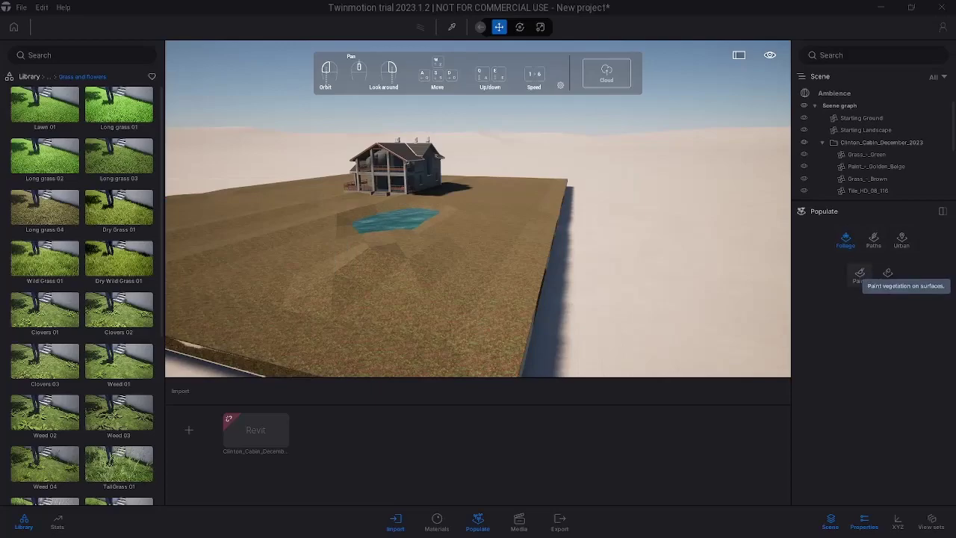
{"action": "left_click", "coordinate": [859, 273]}
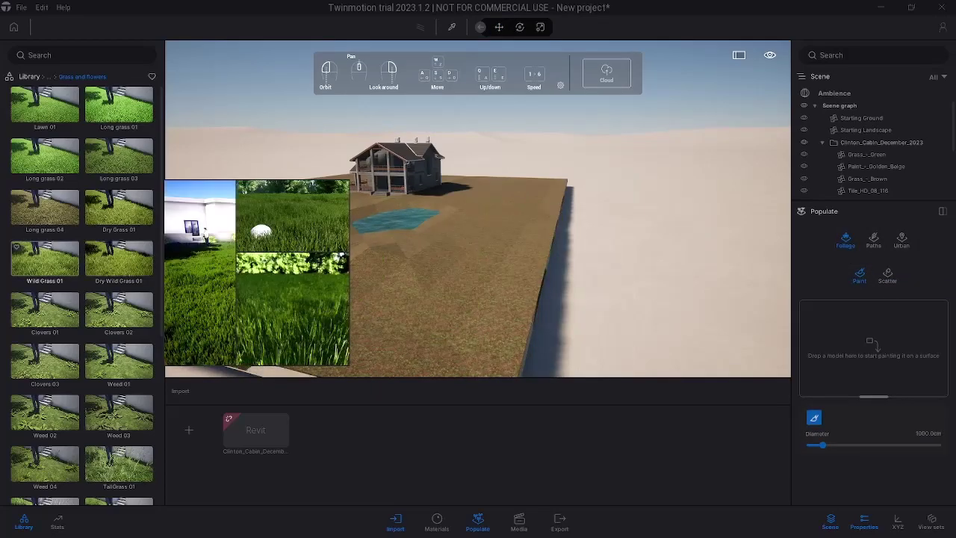
{"action": "mouse_move", "coordinate": [45, 257]}
{"action": "left_mouse_down"}
{"action": "mouse_move", "coordinate": [717, 455]}
{"action": "mouse_move", "coordinate": [870, 345]}
{"action": "mouse_move", "coordinate": [859, 338]}
{"action": "left_mouse_up"}
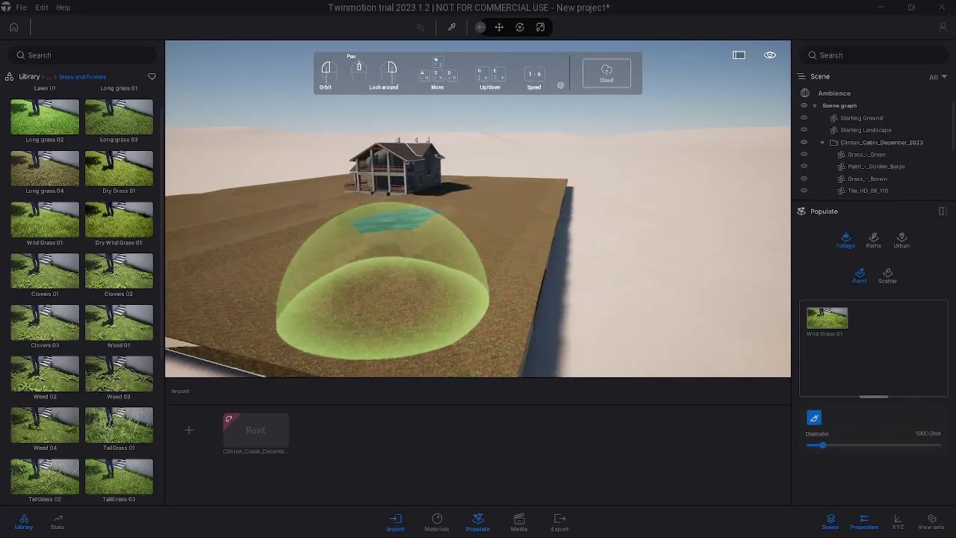
Paint Wild Grass 01 across the terrain's front area before the pond with a brush diameter of 1000 cm.
{"action": "right_click_drag", "start_coordinate": [390, 302], "coordinate": [401, 297]}
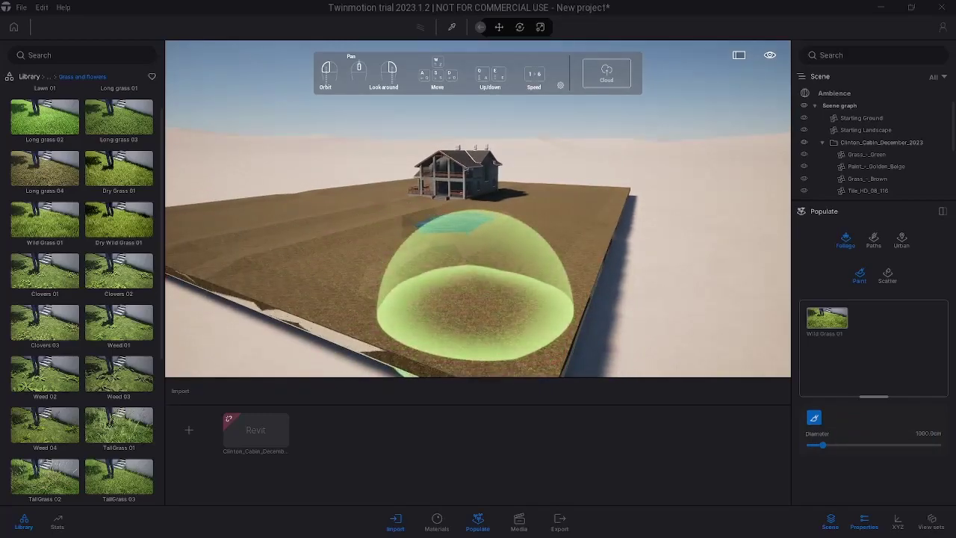
{"action": "mouse_move", "coordinate": [475, 306]}
{"action": "left_mouse_down"}
{"action": "mouse_move", "coordinate": [441, 318]}
{"action": "mouse_move", "coordinate": [590, 280]}
{"action": "left_mouse_up"}
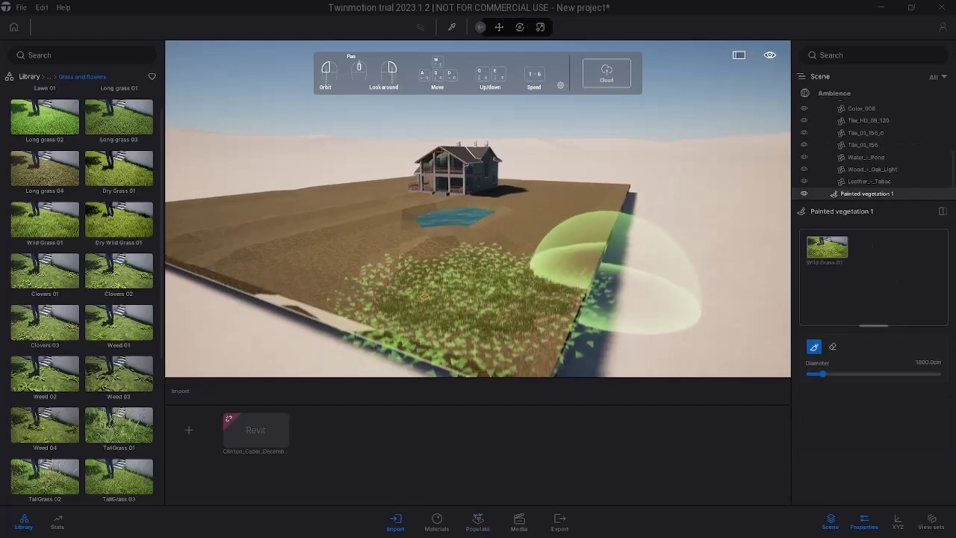
{"action": "scroll", "coordinate": [631, 274], "scroll_direction": "up", "scroll_amount": 3}
{"action": "left_click", "coordinate": [377, 267]}
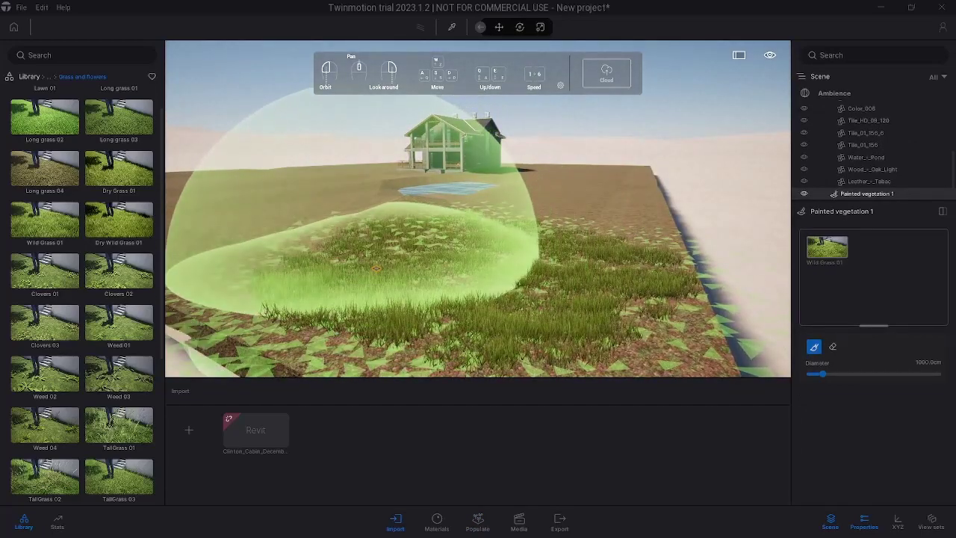
{"action": "left_click_drag", "start_coordinate": [410, 258], "coordinate": [500, 231]}
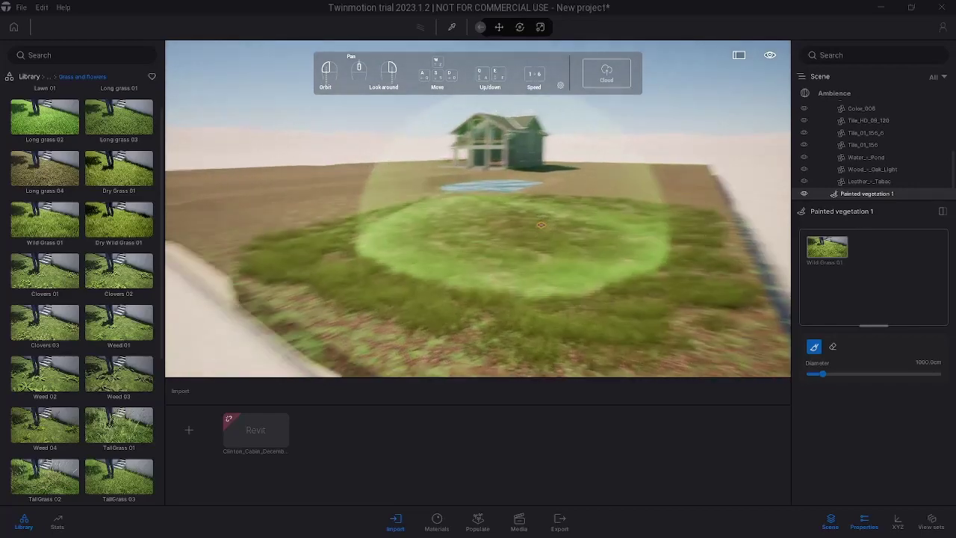
{"action": "right_click_drag", "start_coordinate": [514, 238], "coordinate": [512, 234]}
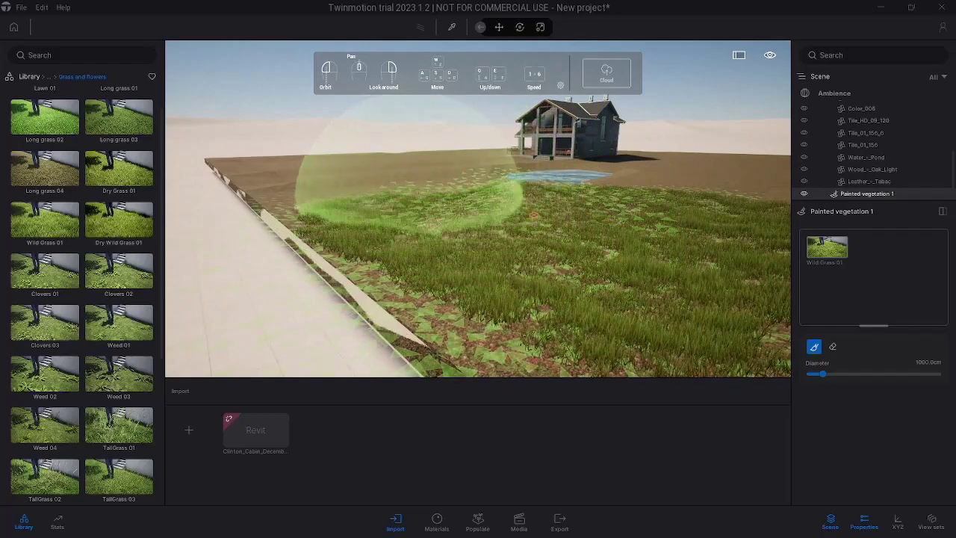
Continue painting Wild Grass 01 along the sides of the terrain and around the back of the cabin.
{"action": "key", "text": "w"}
{"action": "mouse_move", "coordinate": [640, 239]}
{"action": "right_mouse_down"}
{"action": "mouse_move", "coordinate": [618, 280]}
{"action": "mouse_move", "coordinate": [369, 305]}
{"action": "right_mouse_up"}
{"action": "key", "text": "d"}
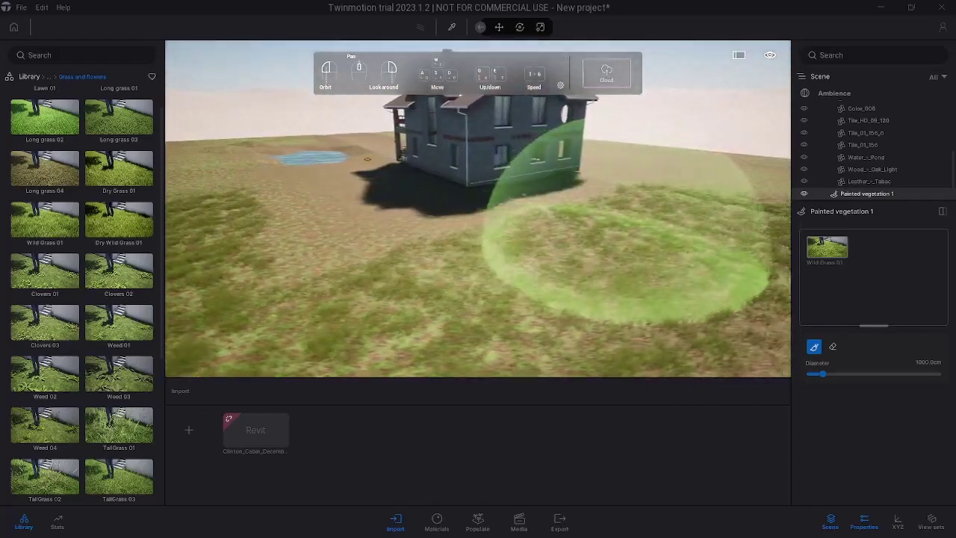
{"action": "key", "text": "d"}
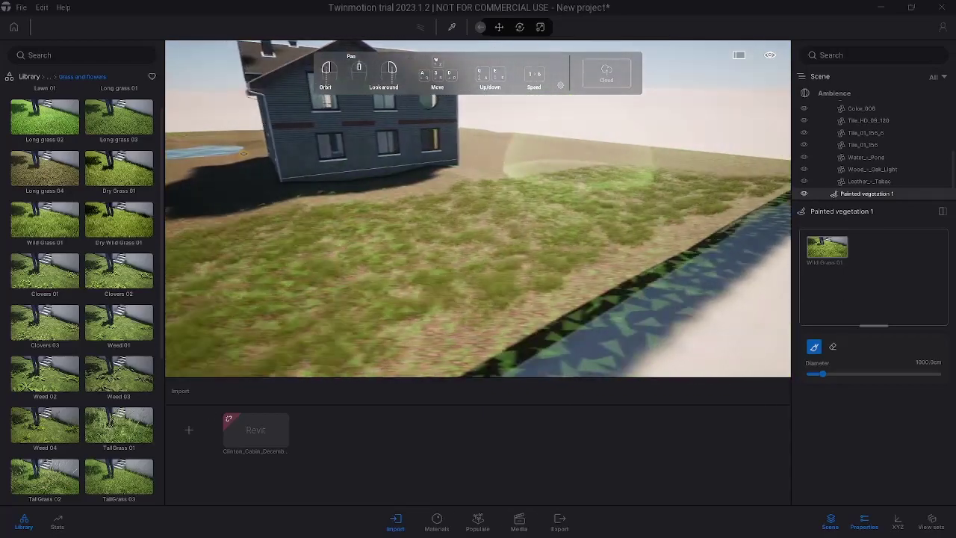
{"action": "key", "text": "w"}
{"action": "key", "text": "q"}
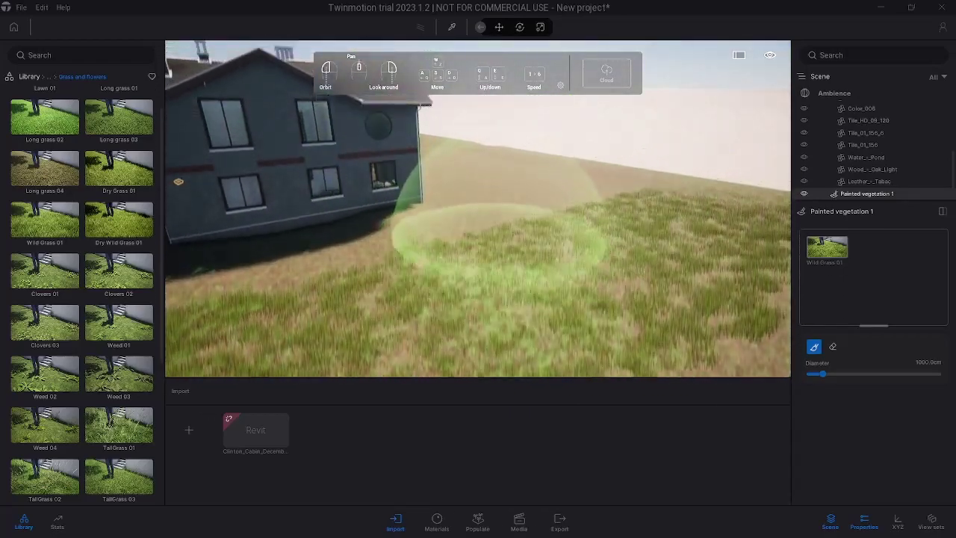
{"action": "key", "text": "q"}
{"action": "mouse_move", "coordinate": [578, 308]}
{"action": "right_mouse_down"}
{"action": "mouse_move", "coordinate": [568, 302]}
{"action": "mouse_move", "coordinate": [579, 304]}
{"action": "right_mouse_up"}
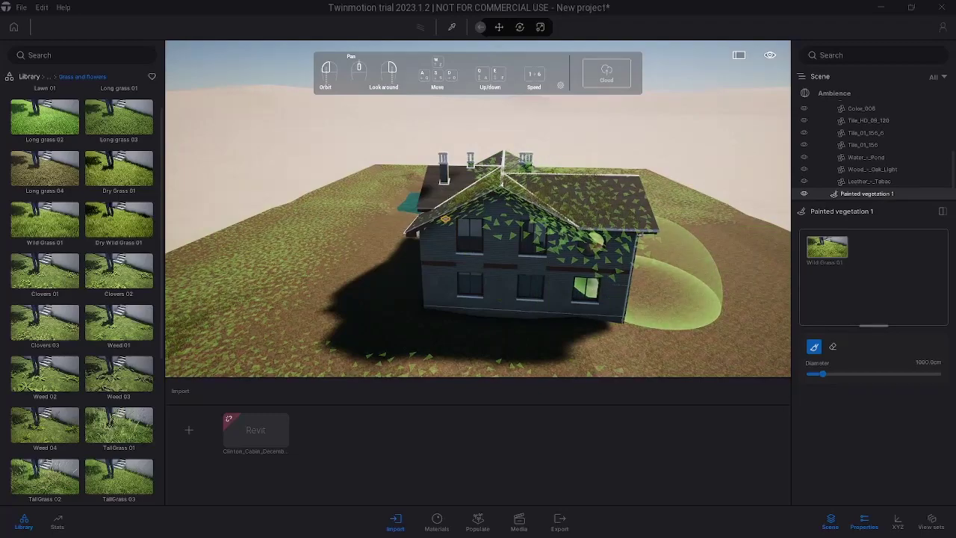
{"action": "key", "text": "d"}
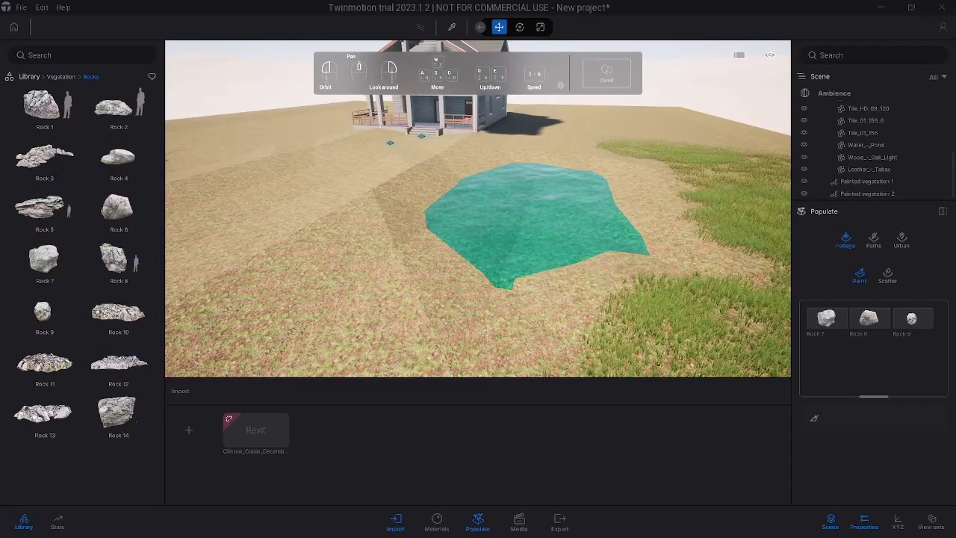
Shift the time of day to get a lower, warmer sun with long shadows over the site.
{"action": "mouse_move", "coordinate": [770, 55]}
{"action": "mouse_move", "coordinate": [769, 84]}
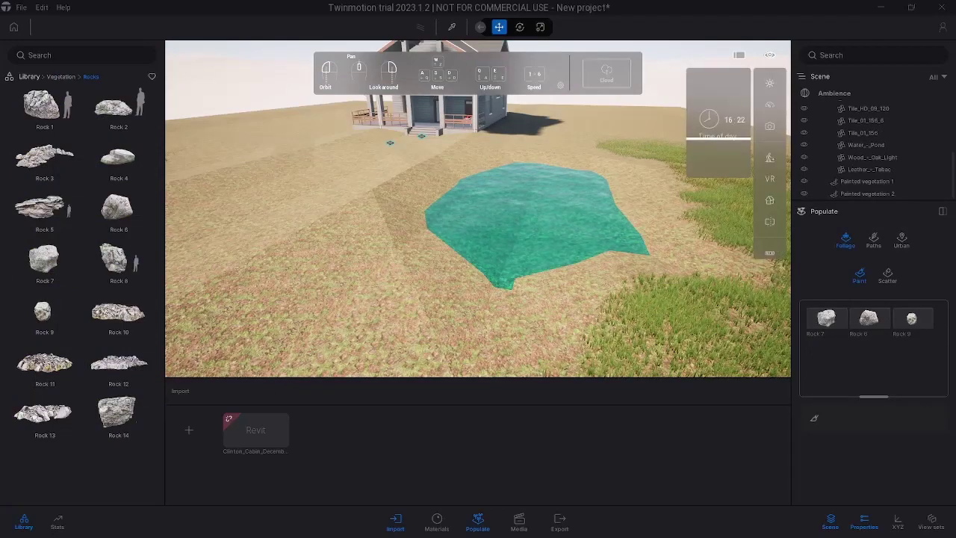
{"action": "left_click_drag", "start_coordinate": [718, 138], "coordinate": [718, 107]}
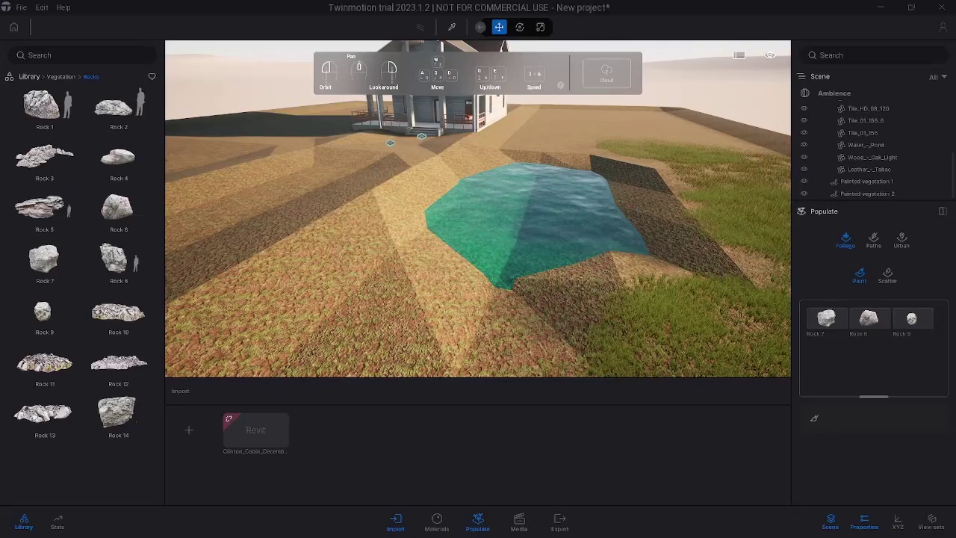
Paint Rock 7, Rock 6 and Rock 9 along the pond's banks with a brush diameter of 250 cm.
{"action": "left_click", "coordinate": [814, 418]}
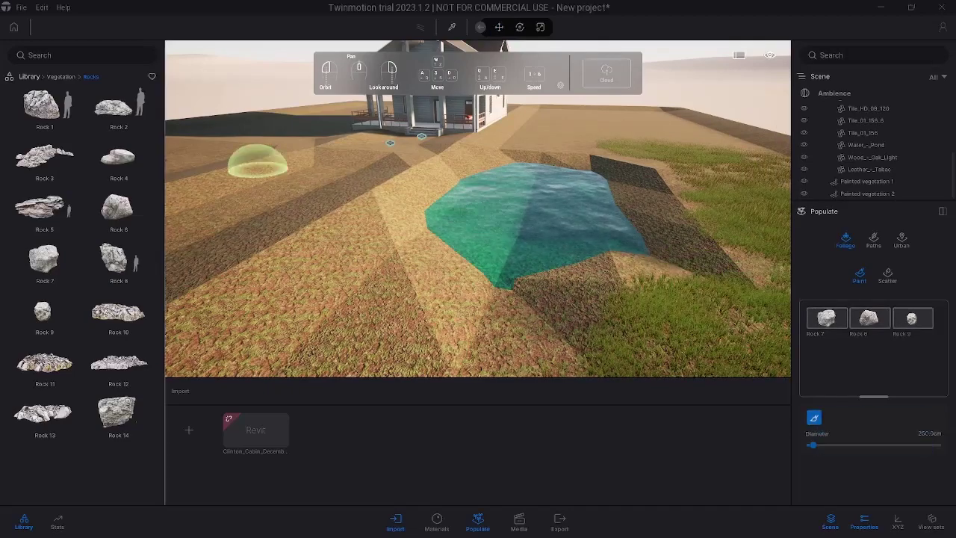
{"action": "mouse_move", "coordinate": [426, 277]}
{"action": "left_mouse_down"}
{"action": "mouse_move", "coordinate": [438, 266]}
{"action": "mouse_move", "coordinate": [473, 294]}
{"action": "mouse_move", "coordinate": [559, 289]}
{"action": "mouse_move", "coordinate": [691, 250]}
{"action": "mouse_move", "coordinate": [681, 200]}
{"action": "mouse_move", "coordinate": [702, 211]}
{"action": "mouse_move", "coordinate": [683, 157]}
{"action": "mouse_move", "coordinate": [619, 159]}
{"action": "left_mouse_up"}
{"action": "mouse_move", "coordinate": [422, 172]}
{"action": "left_mouse_down"}
{"action": "mouse_move", "coordinate": [407, 195]}
{"action": "mouse_move", "coordinate": [399, 174]}
{"action": "mouse_move", "coordinate": [395, 213]}
{"action": "left_mouse_up"}
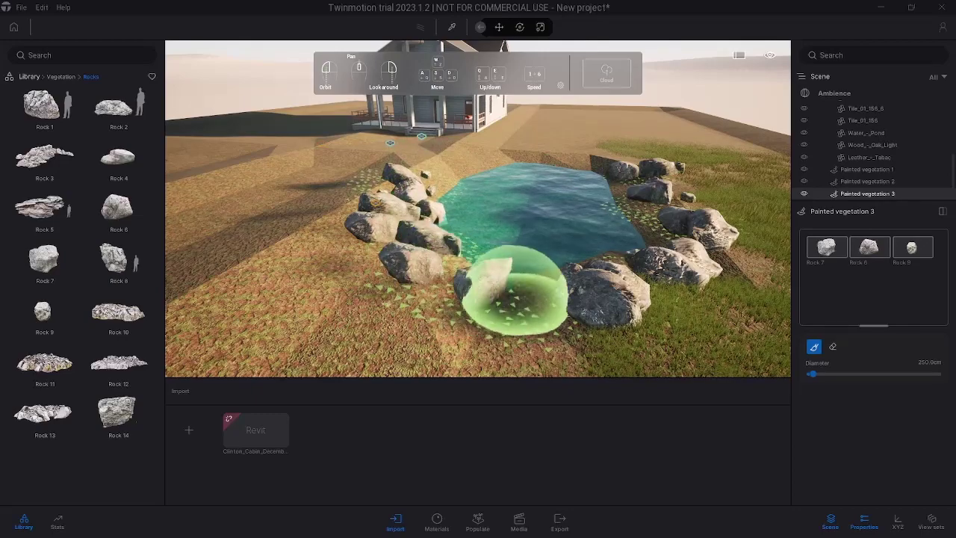
{"action": "key", "text": "Escape"}
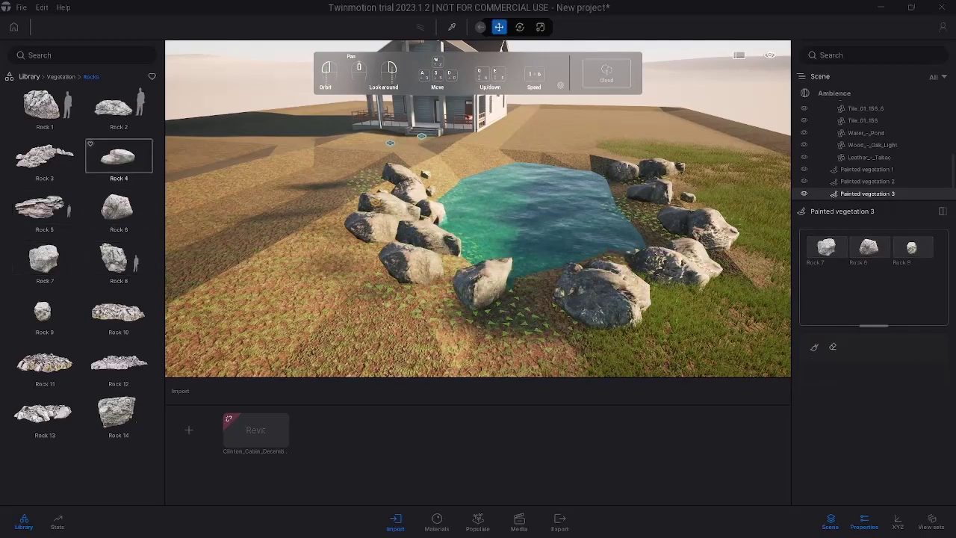
Place a single Rock 4 in front of the pond and a Rock 5 on the bank on its grassy side.
{"action": "left_click_drag", "start_coordinate": [119, 157], "coordinate": [432, 290]}
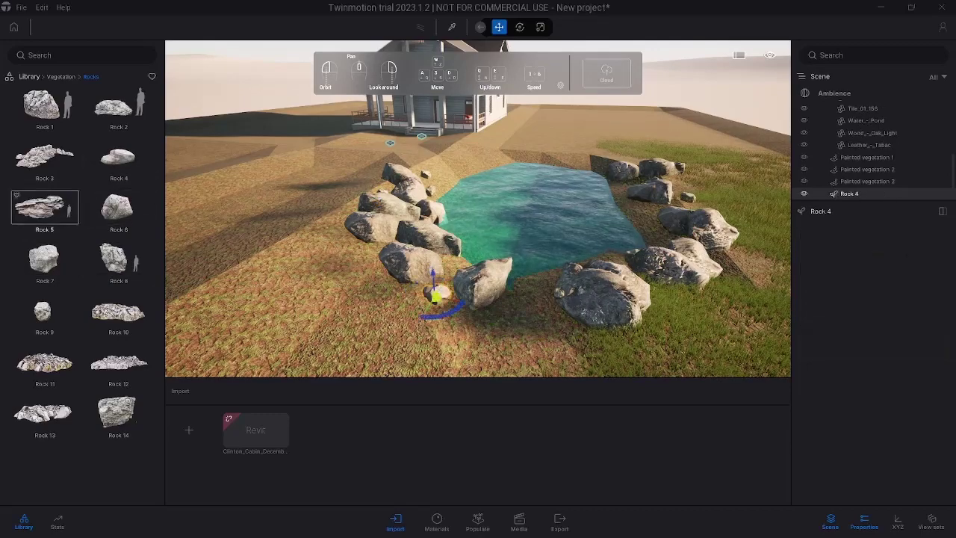
{"action": "left_click_drag", "start_coordinate": [45, 208], "coordinate": [631, 216]}
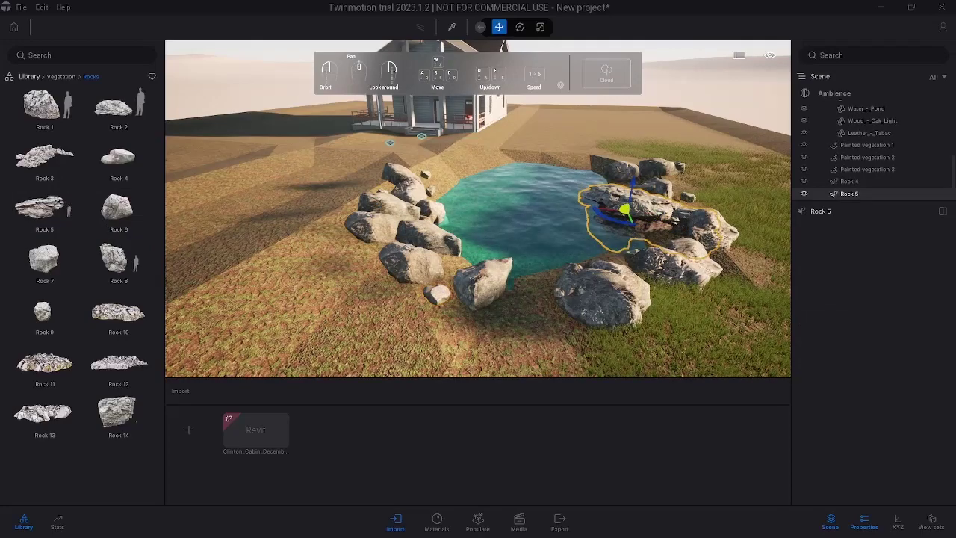
Scale Rock 5 down, then move and turn it to lie along the pond's edge against the painted boulders.
{"action": "left_click", "coordinate": [540, 27]}
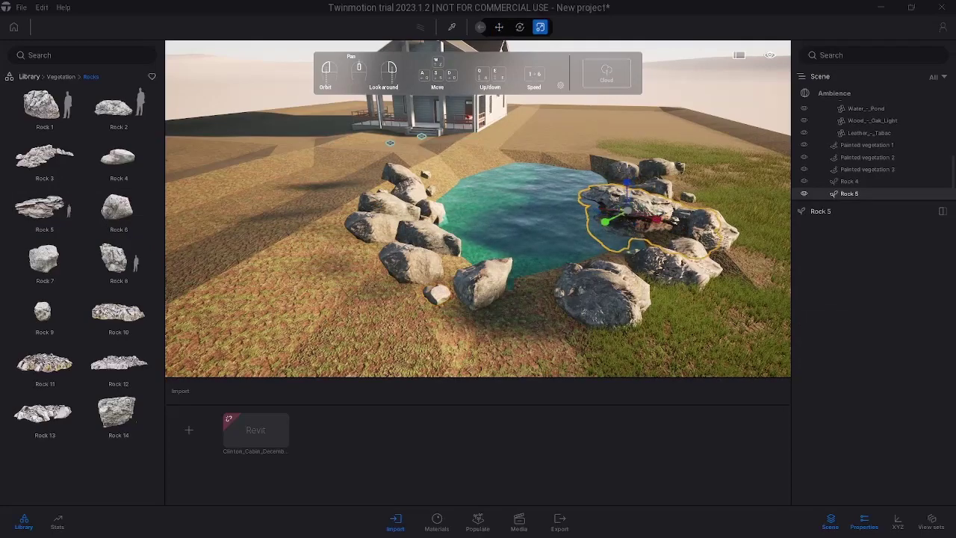
{"action": "right_click_drag", "start_coordinate": [478, 224], "coordinate": [523, 224]}
{"action": "key", "text": "w"}
{"action": "key", "text": "d"}
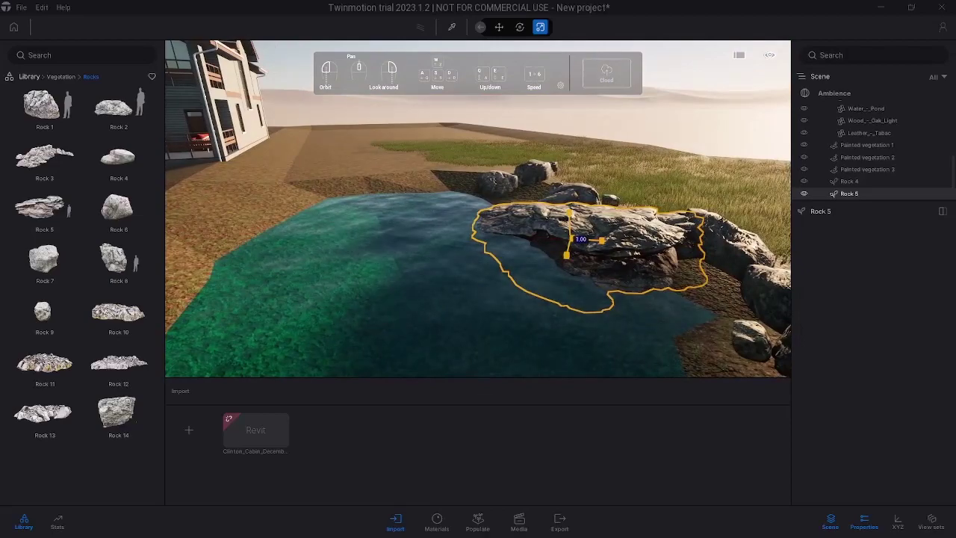
{"action": "left_click_drag", "start_coordinate": [571, 239], "coordinate": [548, 240]}
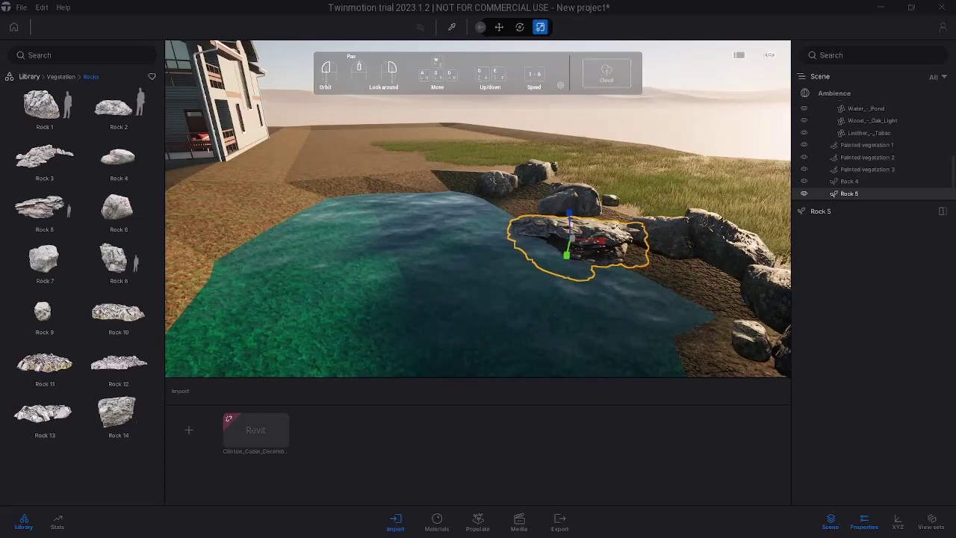
{"action": "key", "text": "Tab"}
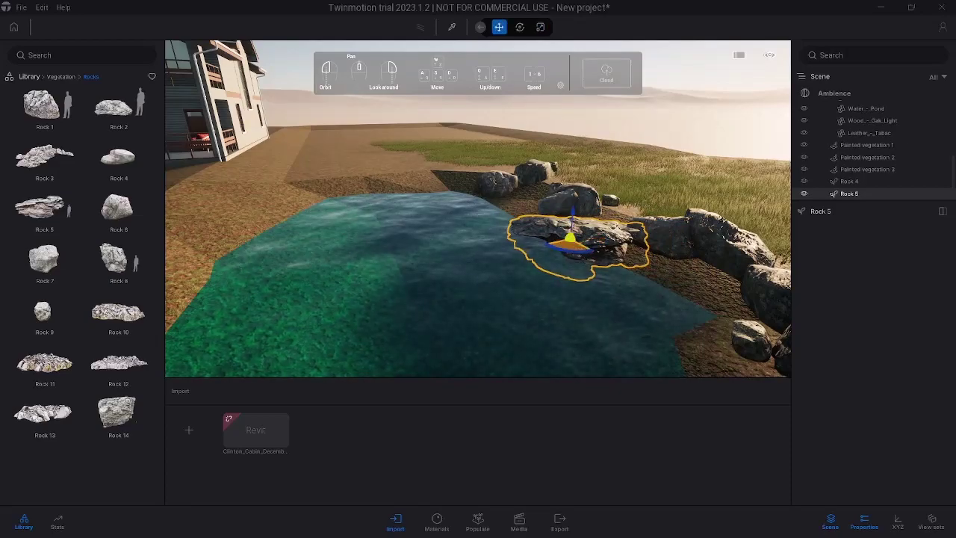
{"action": "left_click_drag", "start_coordinate": [549, 225], "coordinate": [687, 273]}
{"action": "key", "text": "Tab"}
{"action": "key", "text": "Tab"}
{"action": "key", "text": "Tab"}
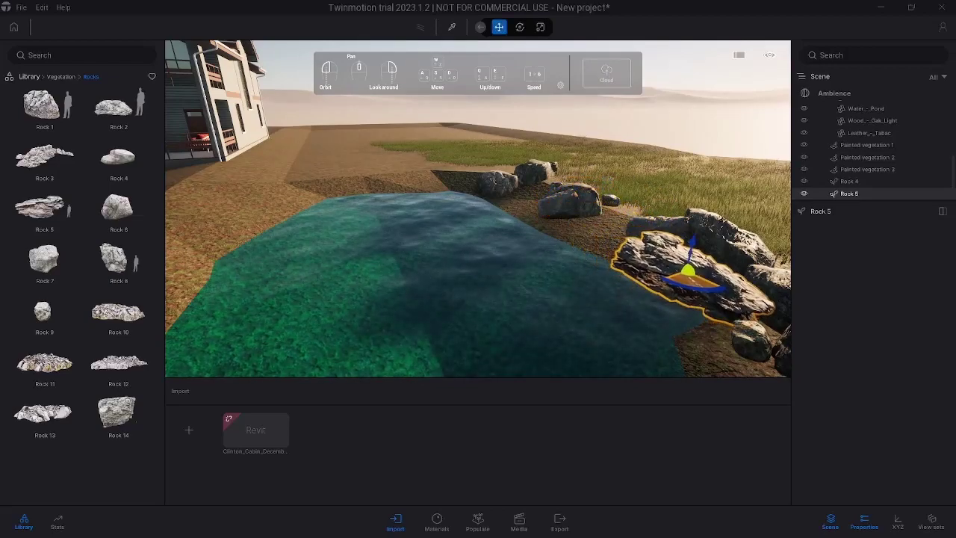
Fill the gaps around the pond's edge with individual Rock 7, Rock 4, Rock 2 and Rock 3 models.
{"action": "left_click_drag", "start_coordinate": [44, 259], "coordinate": [596, 230]}
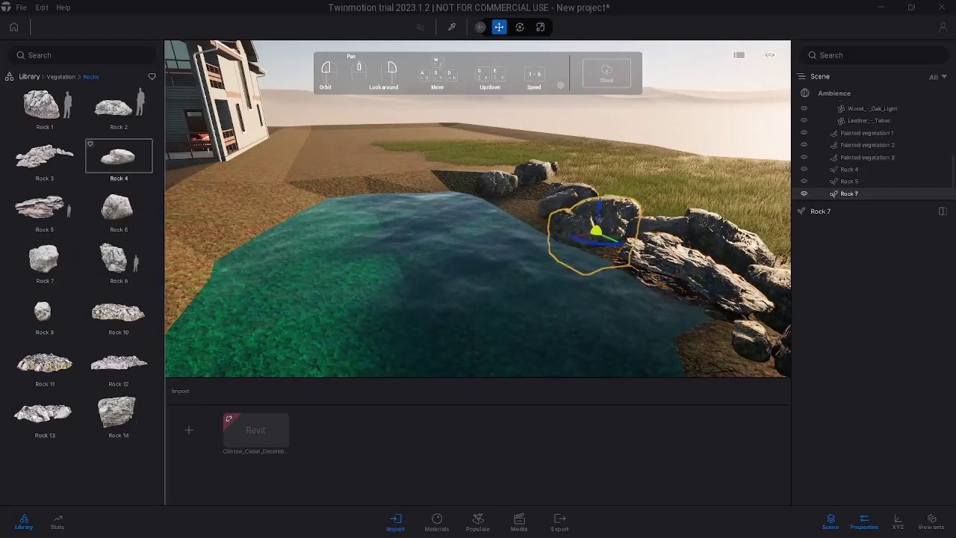
{"action": "left_click_drag", "start_coordinate": [118, 156], "coordinate": [438, 189]}
{"action": "left_click_drag", "start_coordinate": [523, 205], "coordinate": [523, 204]}
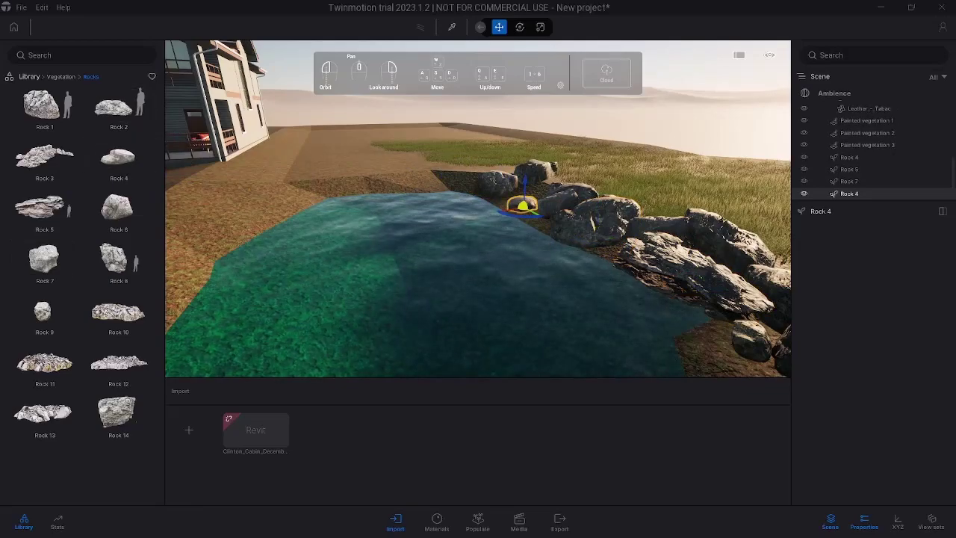
{"action": "left_click_drag", "start_coordinate": [119, 108], "coordinate": [131, 110]}
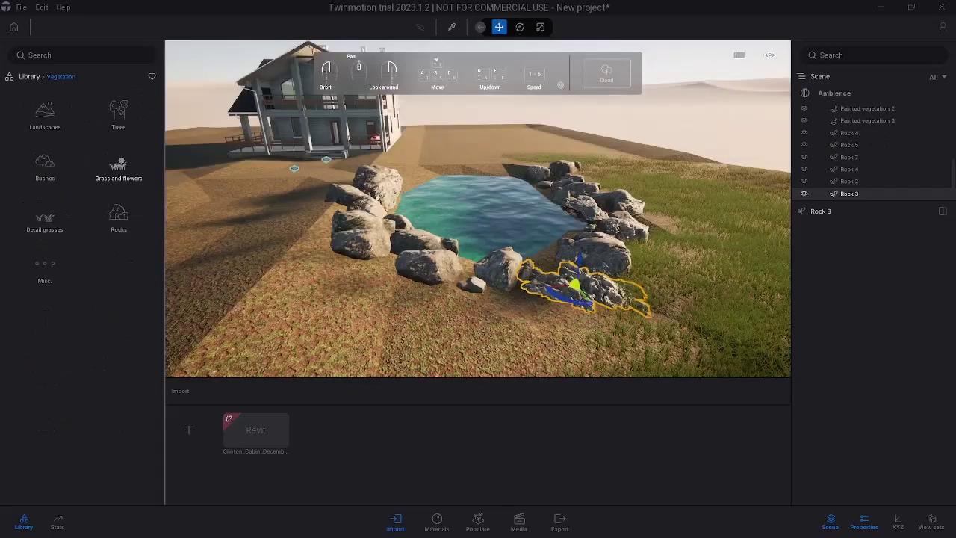
Set up foliage painting with Ling Heather from the grass and flowers vegetation as the model to paint.
{"action": "left_click", "coordinate": [478, 521]}
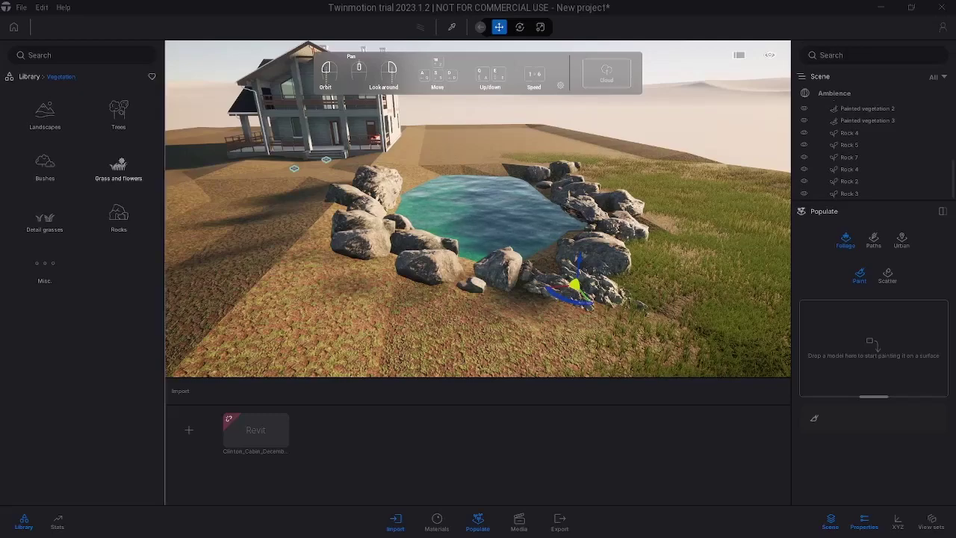
{"action": "left_click", "coordinate": [119, 166]}
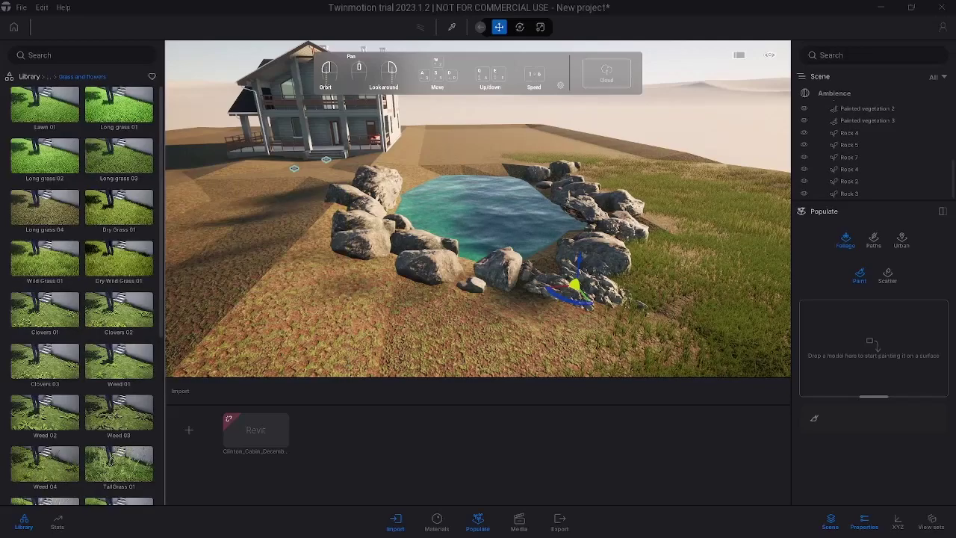
{"action": "scroll", "coordinate": [82, 299], "scroll_direction": "down", "scroll_amount": 10}
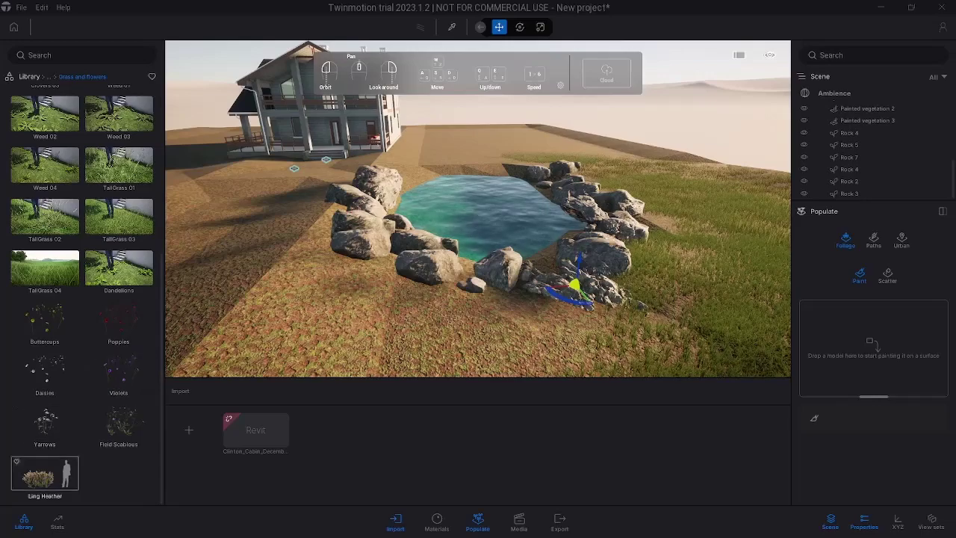
{"action": "mouse_move", "coordinate": [45, 478]}
{"action": "left_mouse_down"}
{"action": "mouse_move", "coordinate": [821, 394]}
{"action": "mouse_move", "coordinate": [866, 332]}
{"action": "left_mouse_up"}
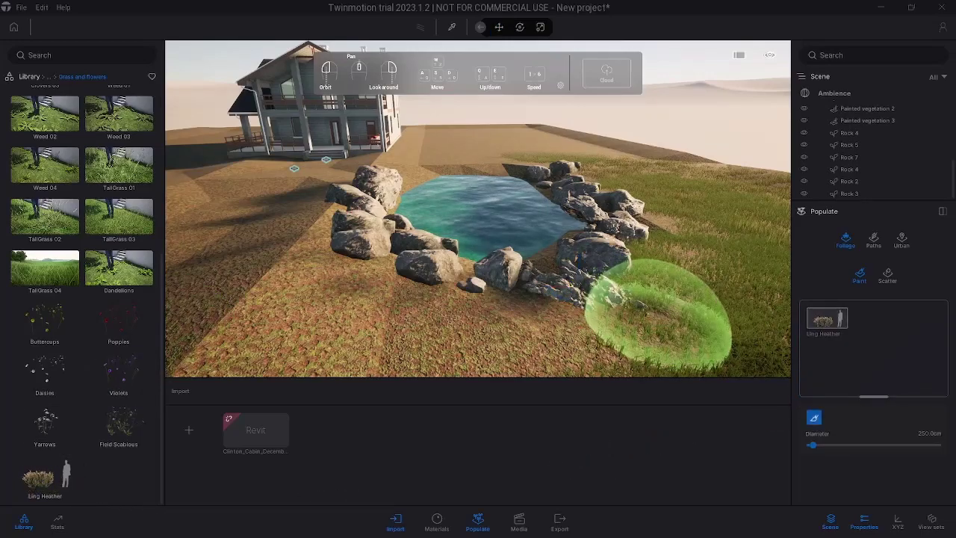
Paint Ling Heather around the outside of the pond's rocks, in front and along the grassy side, with a 250 cm brush.
{"action": "key", "text": "d"}
{"action": "mouse_move", "coordinate": [656, 319]}
{"action": "right_mouse_down"}
{"action": "mouse_move", "coordinate": [593, 264]}
{"action": "mouse_move", "coordinate": [577, 263]}
{"action": "mouse_move", "coordinate": [588, 261]}
{"action": "right_mouse_up"}
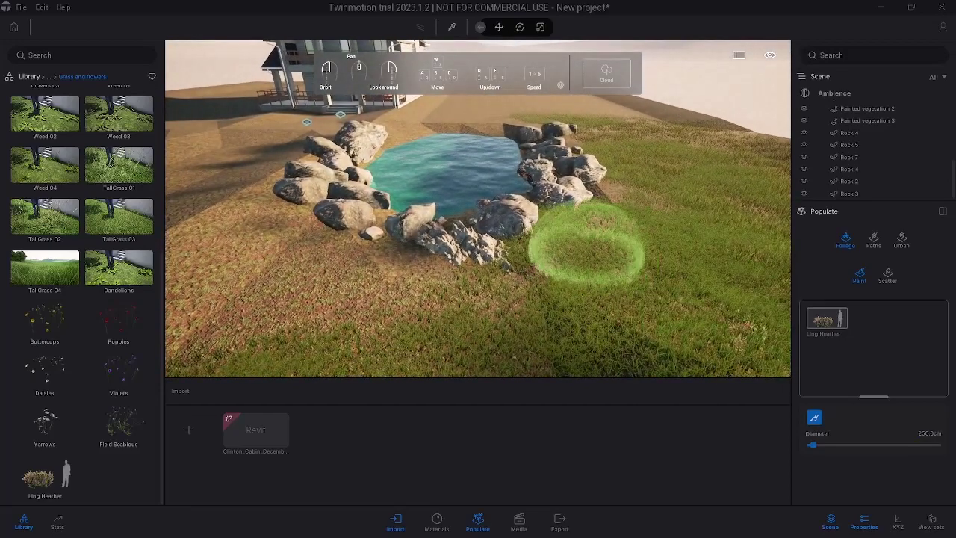
{"action": "left_click", "coordinate": [588, 235]}
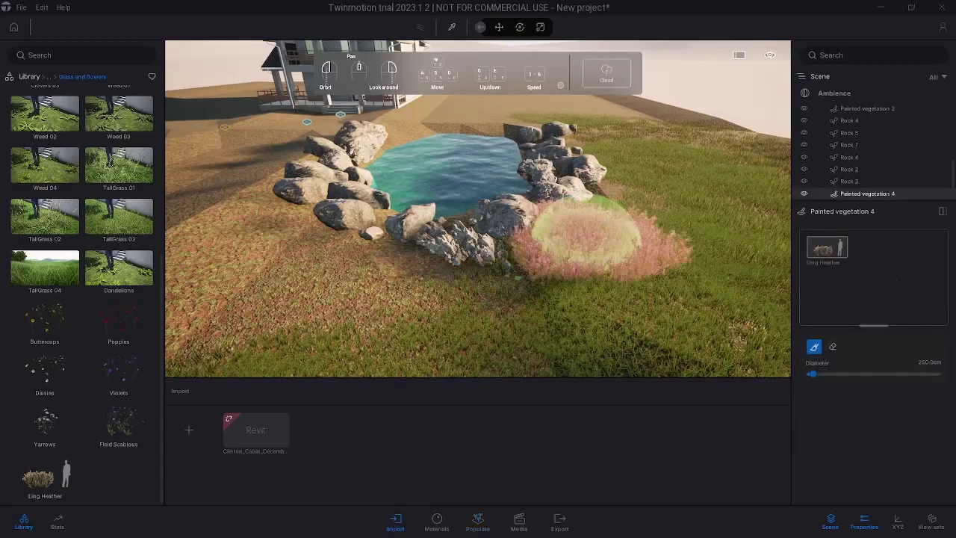
{"action": "mouse_move", "coordinate": [384, 298]}
{"action": "left_mouse_down"}
{"action": "mouse_move", "coordinate": [438, 299]}
{"action": "mouse_move", "coordinate": [246, 256]}
{"action": "mouse_move", "coordinate": [256, 234]}
{"action": "mouse_move", "coordinate": [217, 205]}
{"action": "left_mouse_up"}
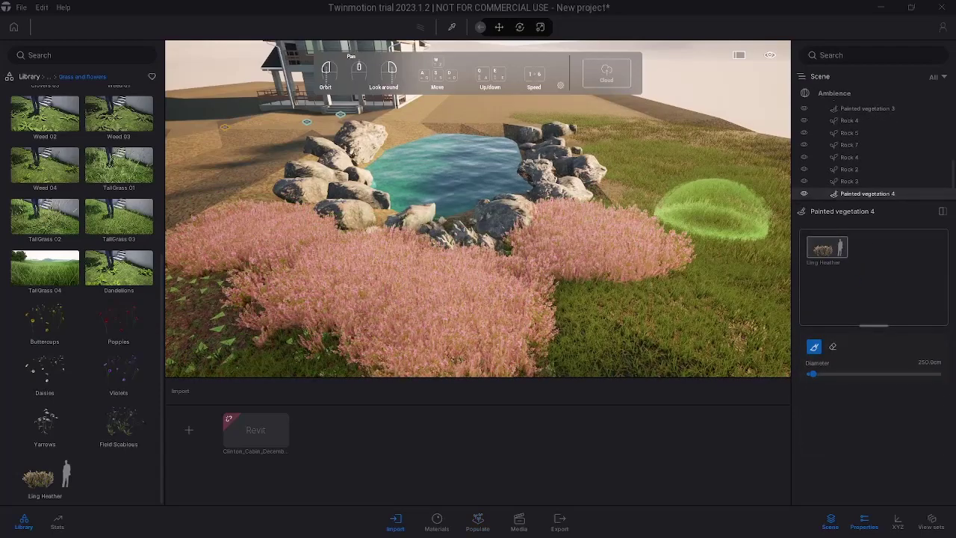
{"action": "key", "text": "d"}
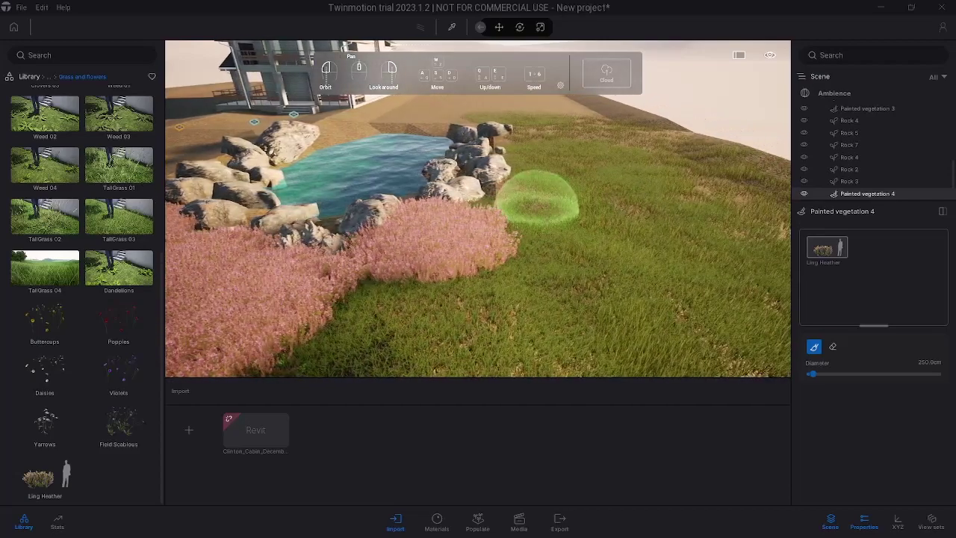
{"action": "mouse_move", "coordinate": [527, 195]}
{"action": "left_mouse_down"}
{"action": "mouse_move", "coordinate": [545, 164]}
{"action": "mouse_move", "coordinate": [539, 151]}
{"action": "left_mouse_up"}
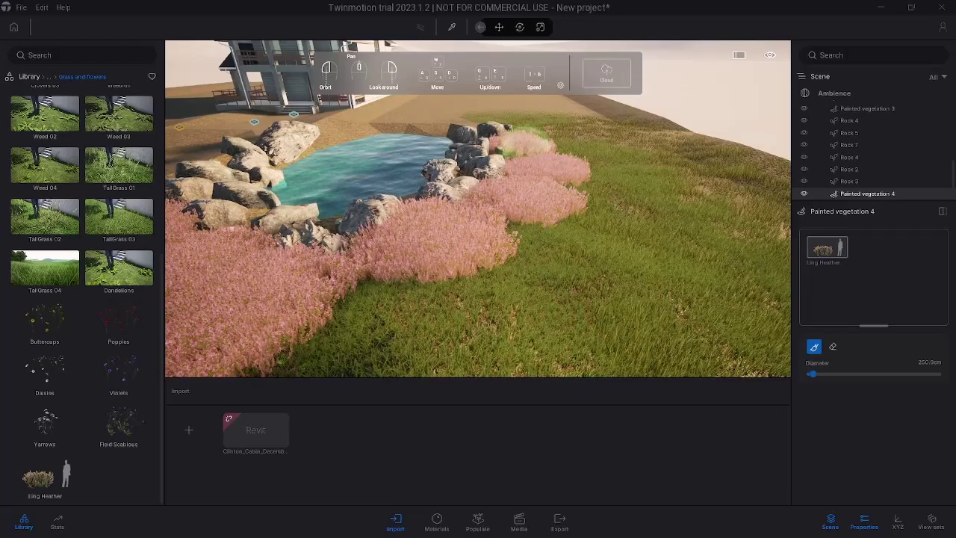
{"action": "left_click_drag", "start_coordinate": [429, 298], "coordinate": [512, 266]}
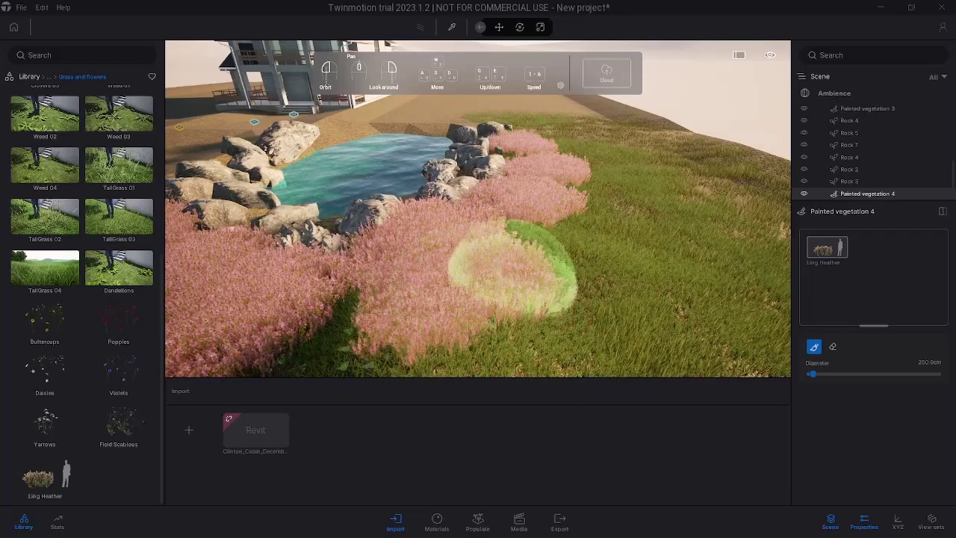
Extend the painted Ling Heather along the pond's other outer side, up to the boulders facing the cabin.
{"action": "key", "text": "e"}
{"action": "mouse_move", "coordinate": [551, 256]}
{"action": "right_mouse_down"}
{"action": "mouse_move", "coordinate": [557, 263]}
{"action": "mouse_move", "coordinate": [585, 224]}
{"action": "mouse_move", "coordinate": [610, 331]}
{"action": "right_mouse_up"}
{"action": "mouse_move", "coordinate": [589, 342]}
{"action": "left_mouse_down"}
{"action": "mouse_move", "coordinate": [580, 258]}
{"action": "mouse_move", "coordinate": [602, 261]}
{"action": "mouse_move", "coordinate": [561, 240]}
{"action": "left_mouse_up"}
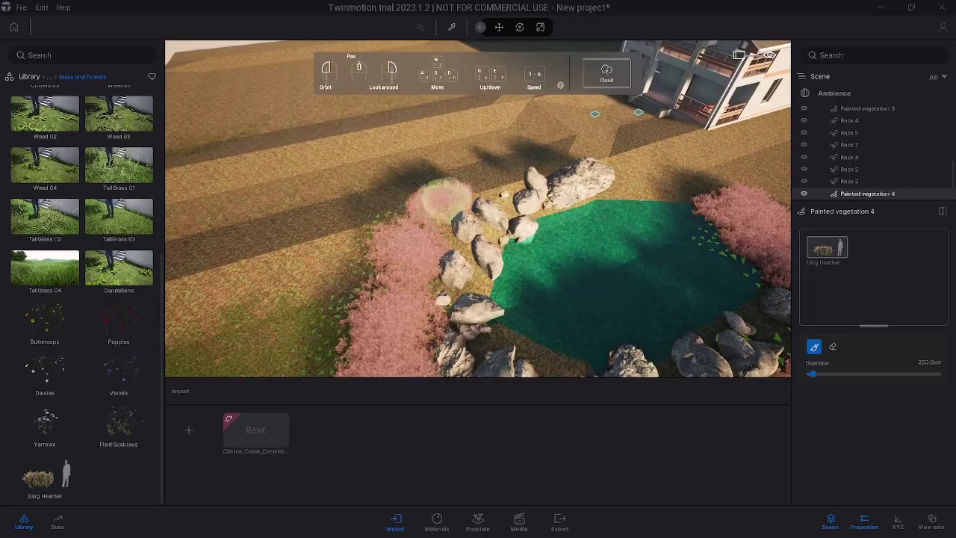
{"action": "mouse_move", "coordinate": [446, 199]}
{"action": "left_mouse_down"}
{"action": "mouse_move", "coordinate": [436, 236]}
{"action": "mouse_move", "coordinate": [423, 235]}
{"action": "left_mouse_up"}
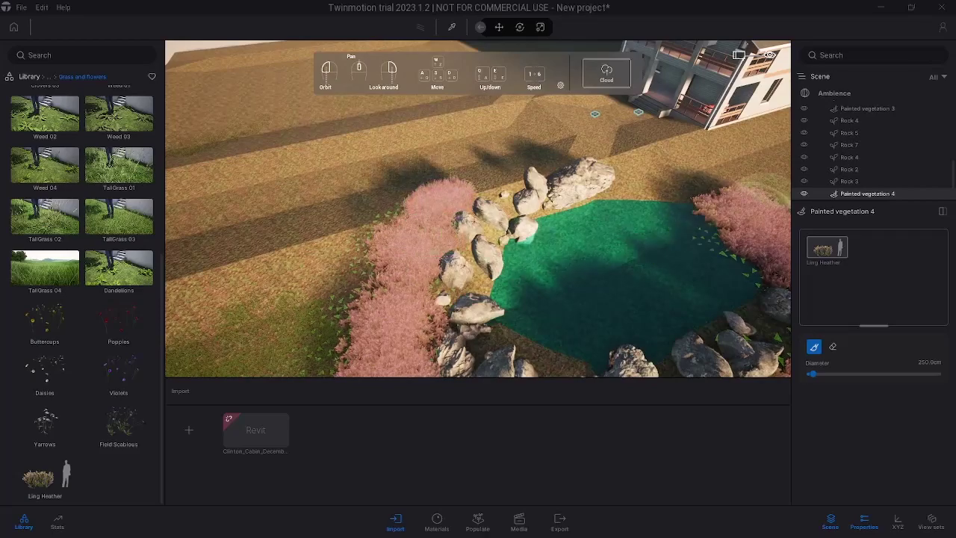
{"action": "key", "text": "Escape"}
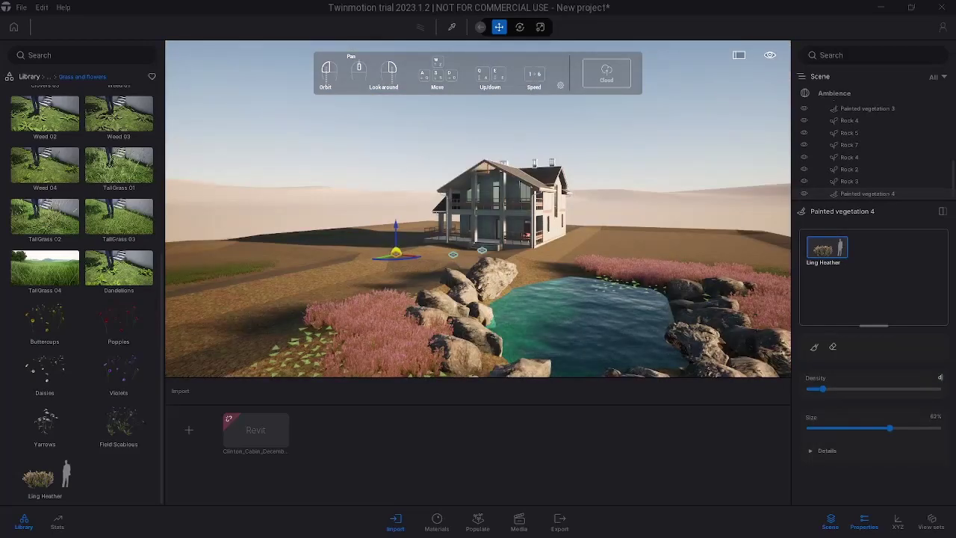
Examine the heather around the pond, the surrounding trees and the cabin front from several viewpoints.
{"action": "left_click_drag", "start_coordinate": [478, 246], "coordinate": [456, 240]}
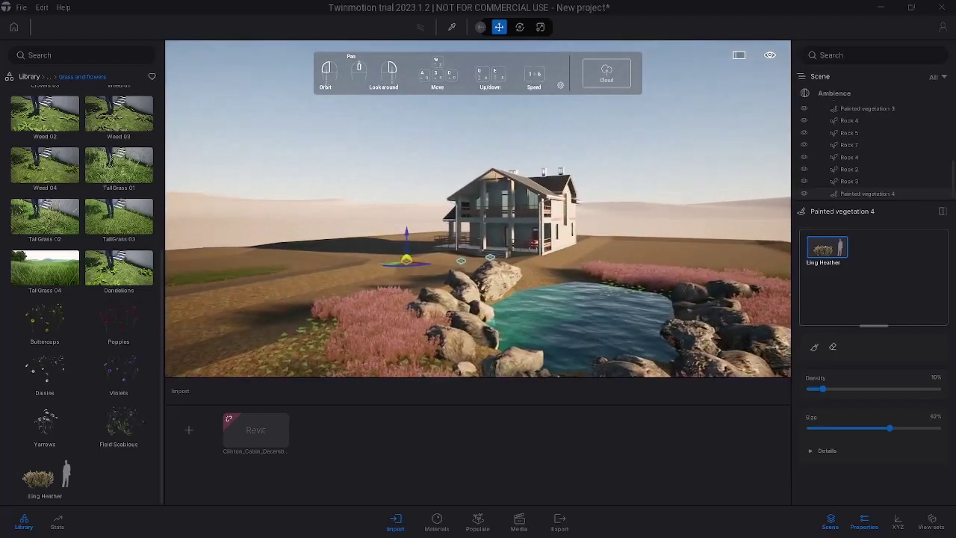
{"action": "key", "text": "a"}
{"action": "key", "text": "w"}
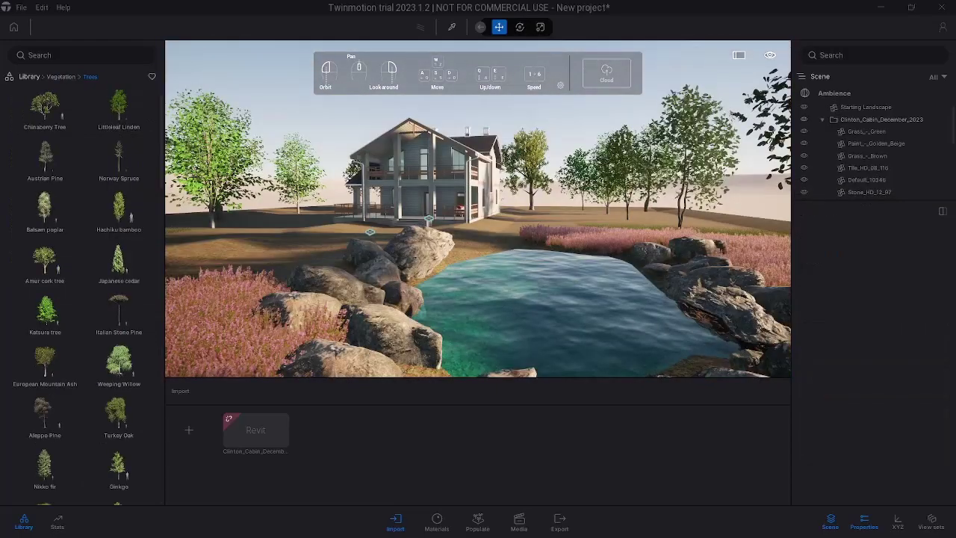
{"action": "mouse_move", "coordinate": [478, 246]}
{"action": "left_mouse_down"}
{"action": "mouse_move", "coordinate": [417, 247]}
{"action": "mouse_move", "coordinate": [487, 247]}
{"action": "left_mouse_up"}
{"action": "key", "text": "a"}
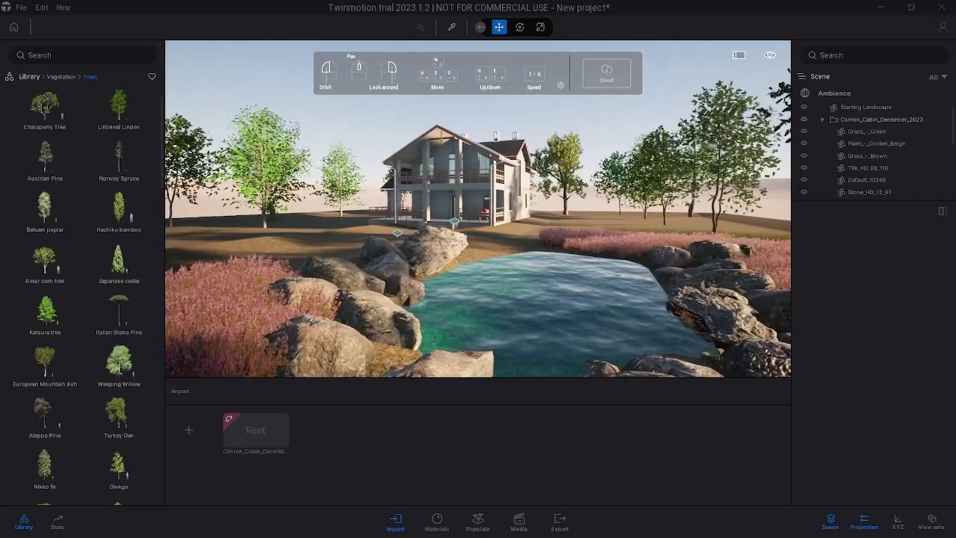
{"action": "key", "text": "w"}
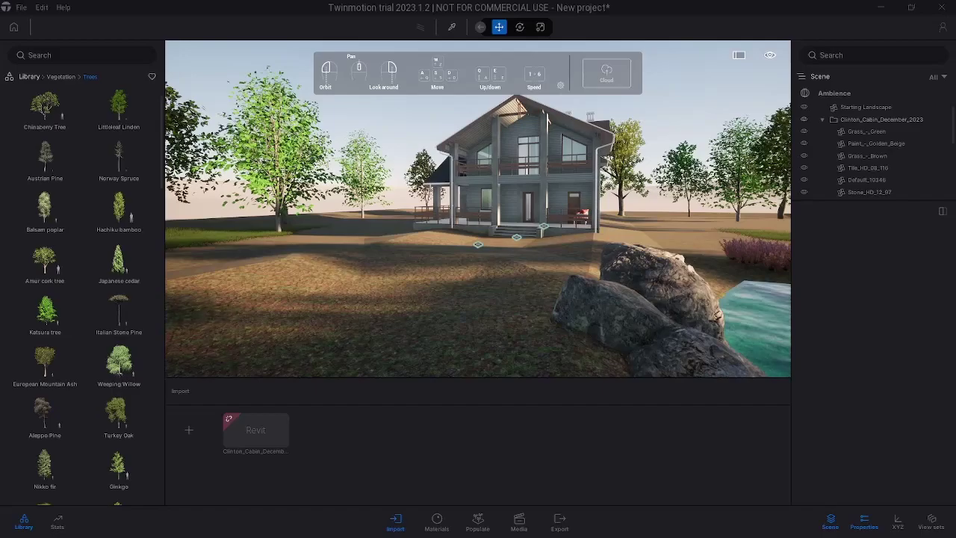
{"action": "key", "text": "w"}
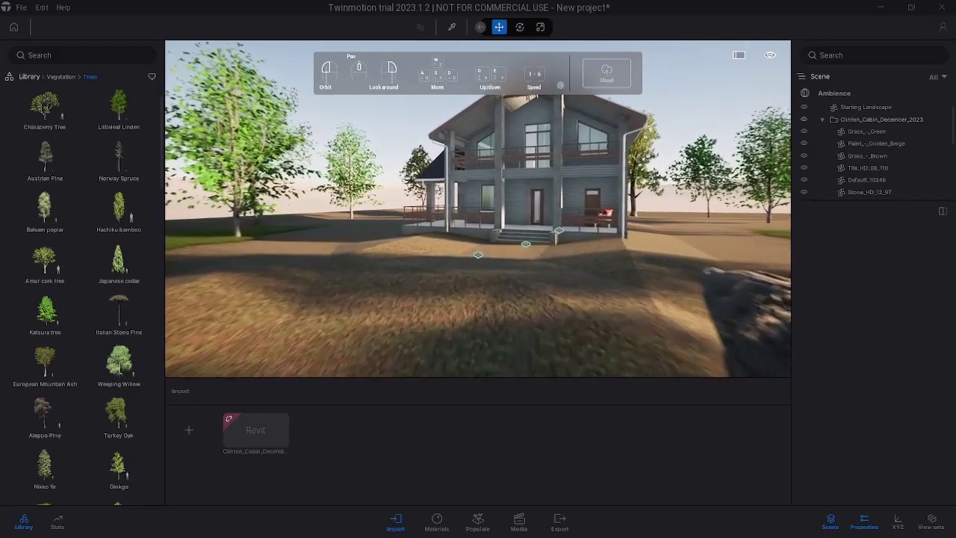
{"action": "key", "text": "s"}
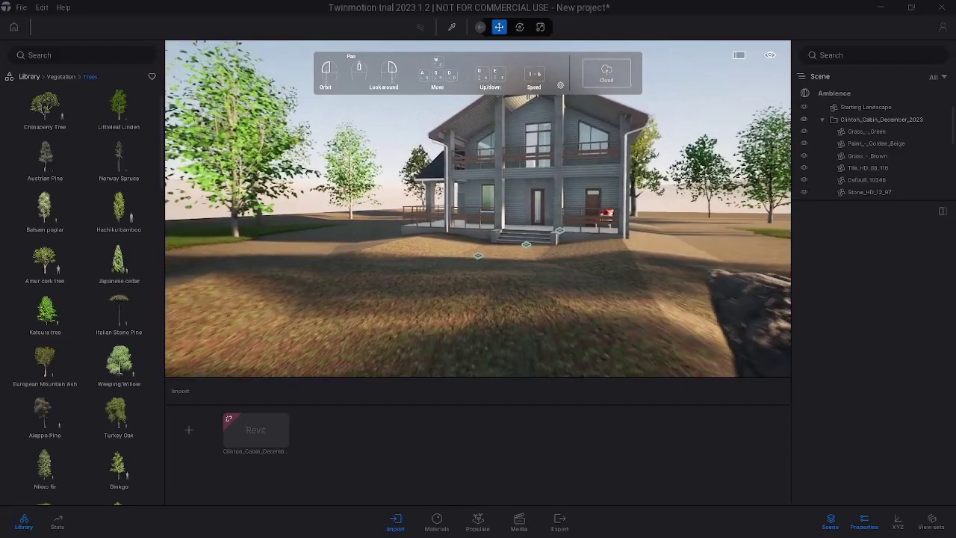
Inspect the desert background behind the cabin by sampling its material and selecting Starting Ground and Starting Landscape.
{"action": "key", "text": "e"}
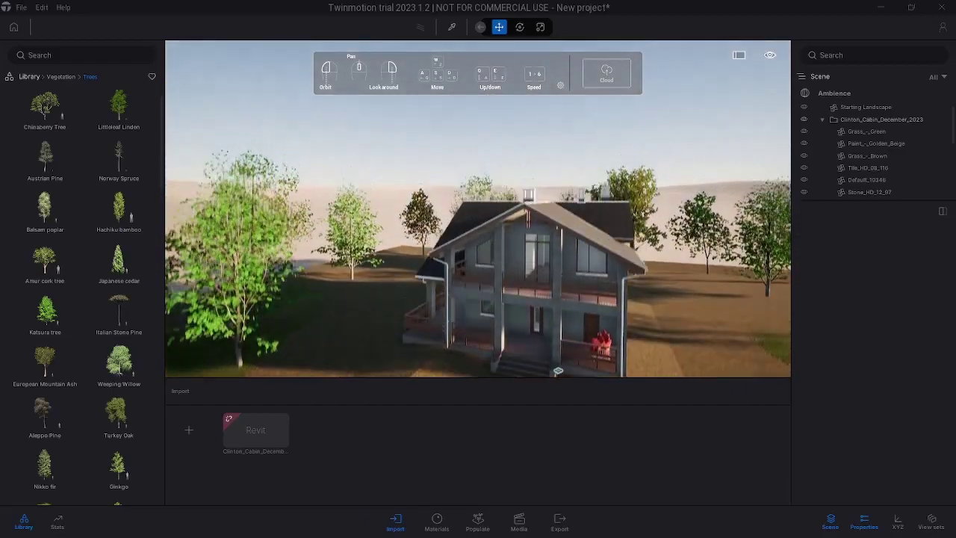
{"action": "key", "text": "e"}
{"action": "left_click", "coordinate": [452, 27]}
{"action": "left_click", "coordinate": [566, 218]}
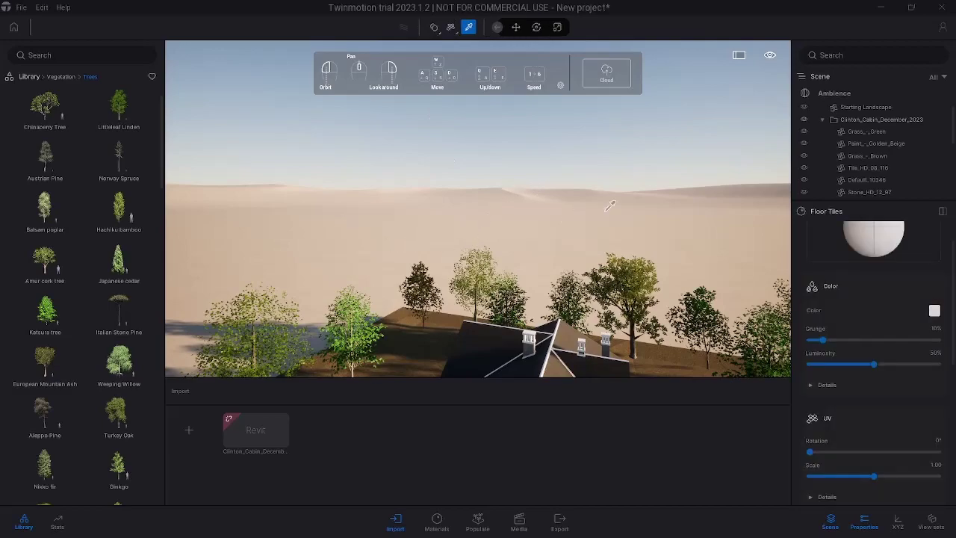
{"action": "scroll", "coordinate": [875, 143], "scroll_direction": "up", "scroll_amount": 1}
{"action": "scroll", "coordinate": [874, 359], "scroll_direction": "up", "scroll_amount": 1}
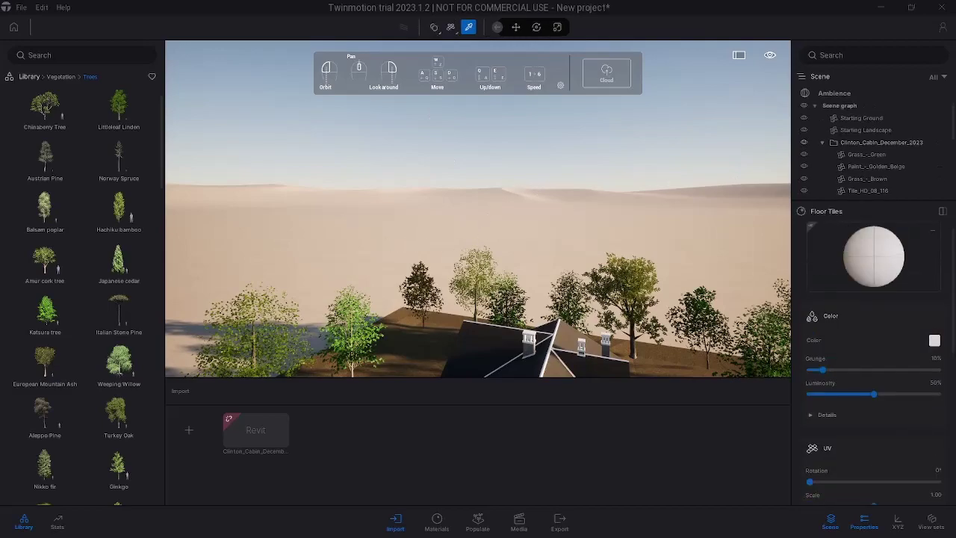
{"action": "scroll", "coordinate": [478, 209], "scroll_direction": "up", "scroll_amount": 1}
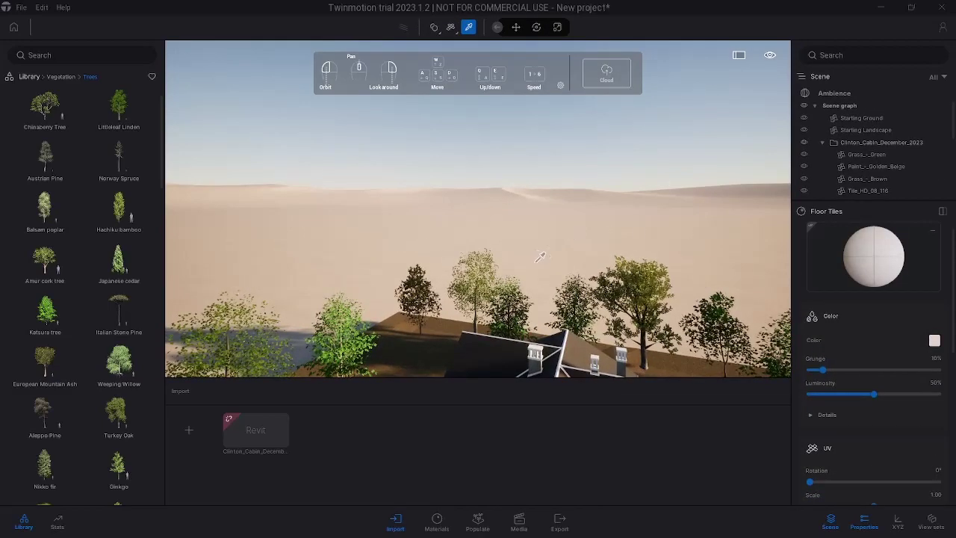
{"action": "left_click", "coordinate": [861, 118]}
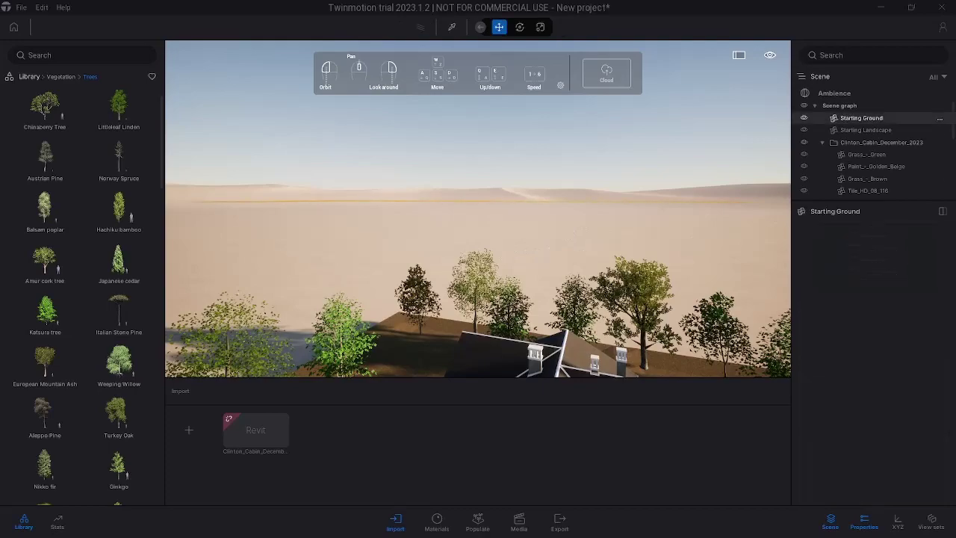
{"action": "left_click", "coordinate": [865, 129]}
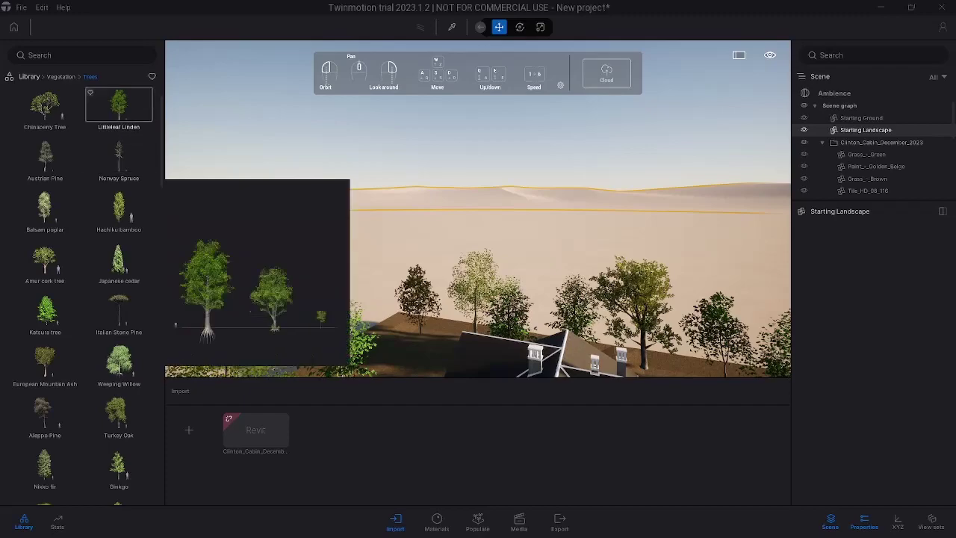
Add the Rocky grasslands landscape from the vegetation library to the scene.
{"action": "left_click", "coordinate": [29, 77]}
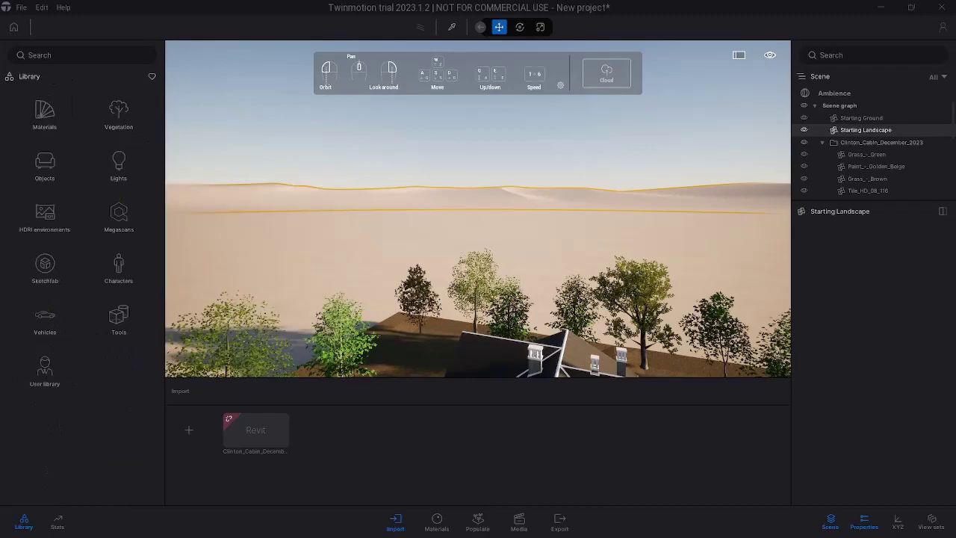
{"action": "left_click", "coordinate": [118, 112]}
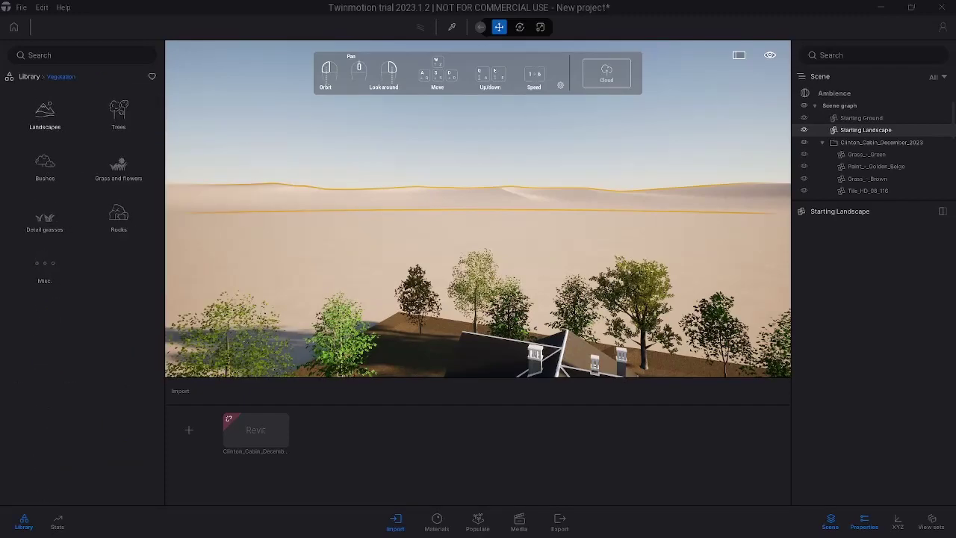
{"action": "left_click", "coordinate": [45, 113]}
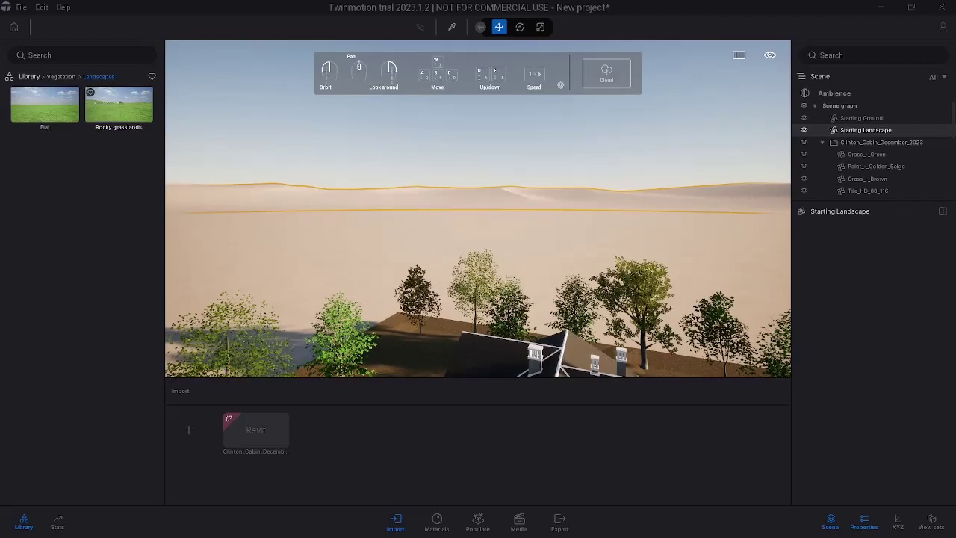
{"action": "left_click_drag", "start_coordinate": [119, 106], "coordinate": [124, 127]}
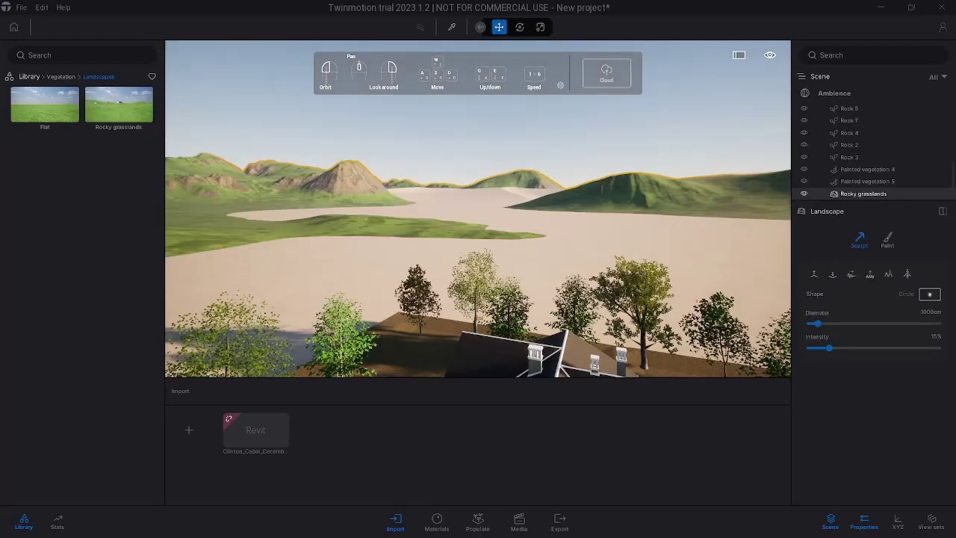
Hide the Starting Landscape and Starting Ground objects in the scene.
{"action": "key", "text": "s"}
{"action": "right_click_drag", "start_coordinate": [478, 209], "coordinate": [582, 198]}
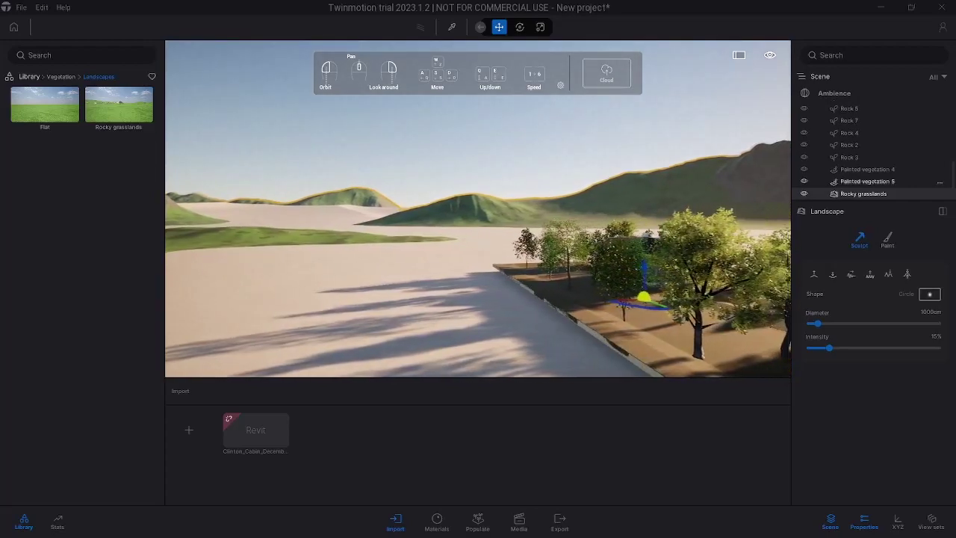
{"action": "scroll", "coordinate": [866, 163], "scroll_direction": "up", "scroll_amount": 3}
{"action": "scroll", "coordinate": [867, 163], "scroll_direction": "up", "scroll_amount": 5}
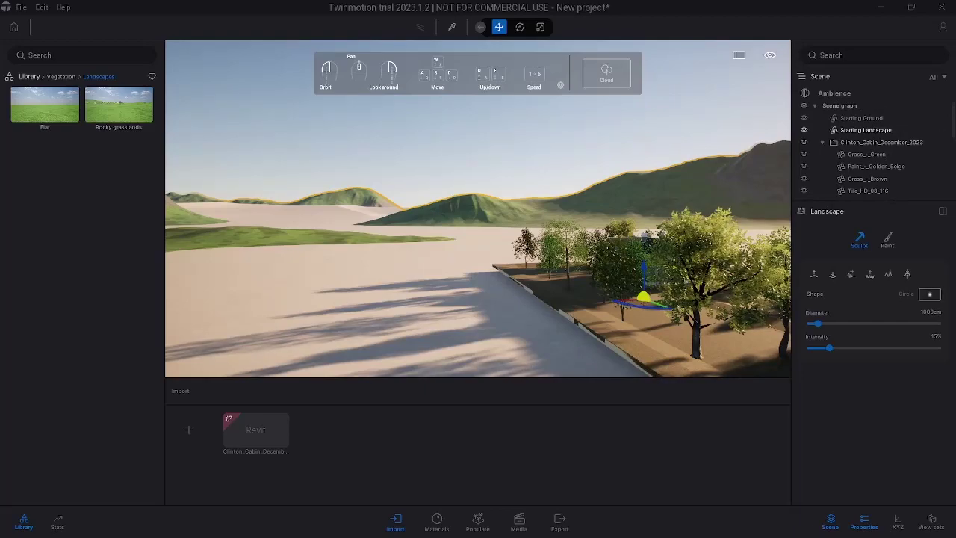
{"action": "left_click", "coordinate": [803, 130]}
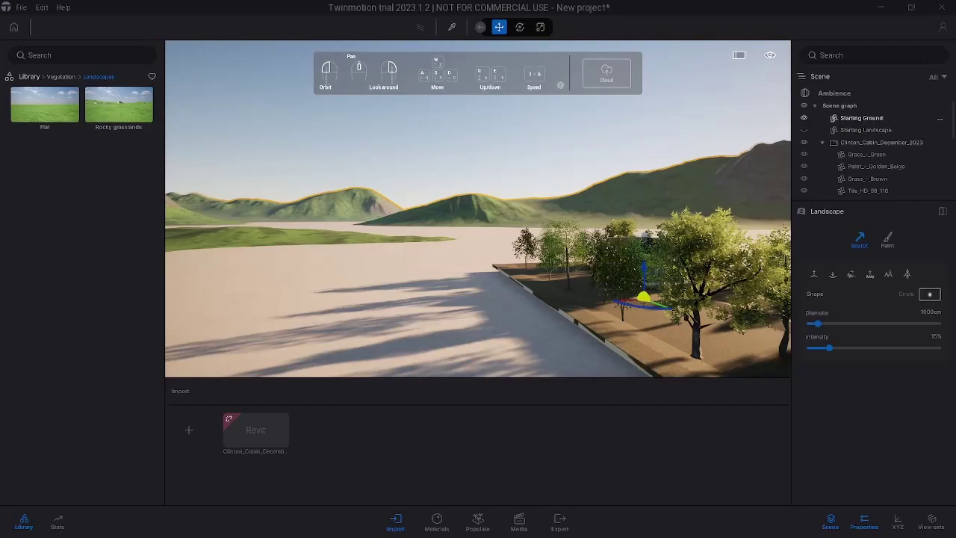
{"action": "left_click", "coordinate": [804, 118]}
Examine from several heights and sides how the grassland terrain meets the edges of the cabin site.
{"action": "key", "text": "d"}
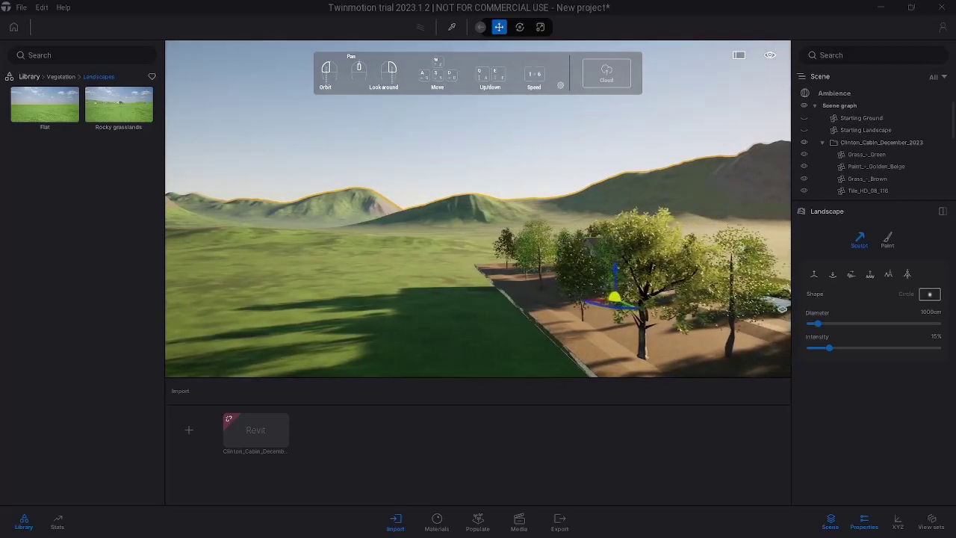
{"action": "key", "text": "d"}
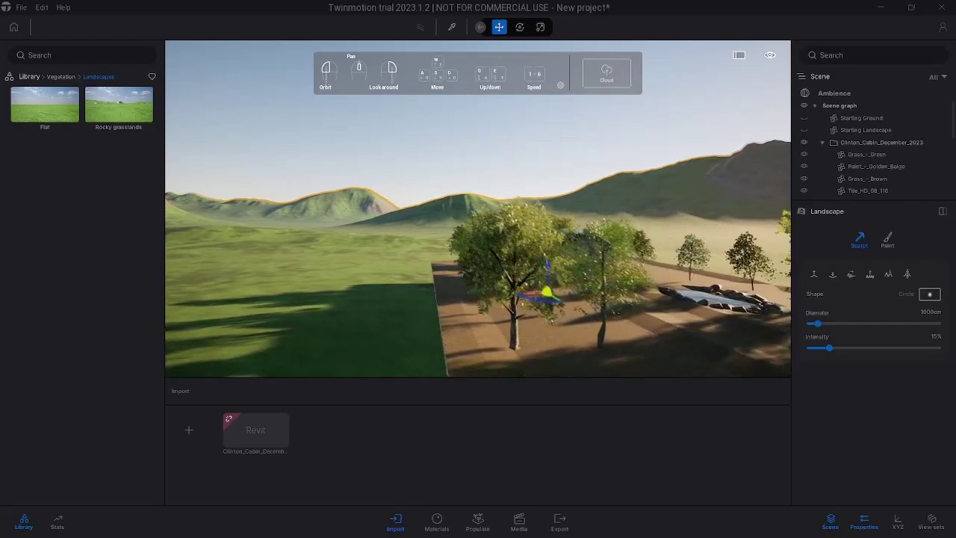
{"action": "key", "text": "w"}
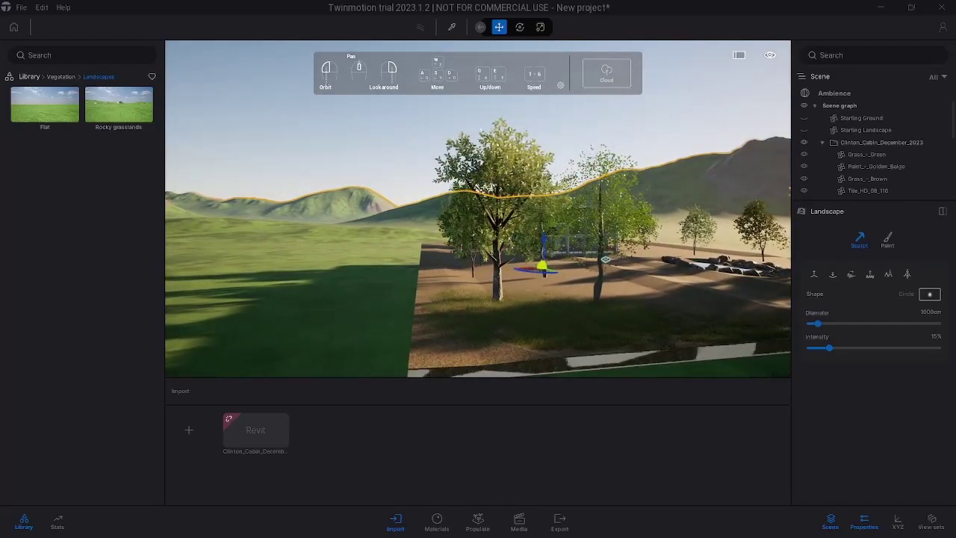
{"action": "key", "text": "e"}
{"action": "key", "text": "e"}
{"action": "right_click_drag", "start_coordinate": [478, 209], "coordinate": [537, 239]}
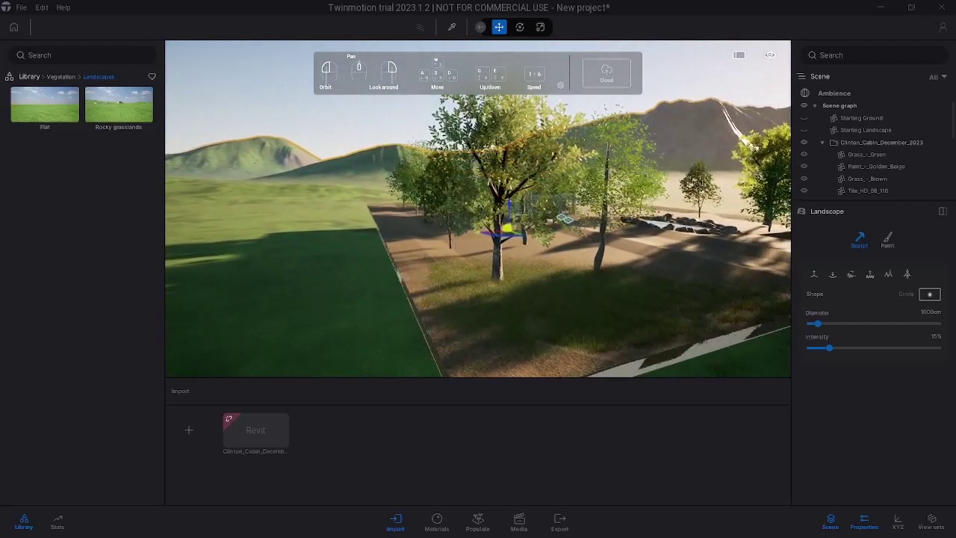
{"action": "key", "text": "s"}
{"action": "key", "text": "s"}
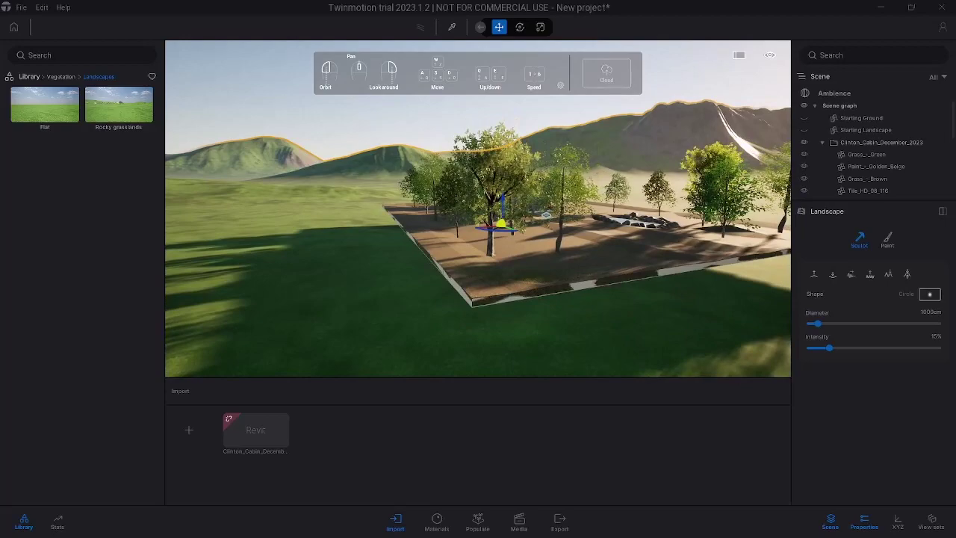
{"action": "key", "text": "d"}
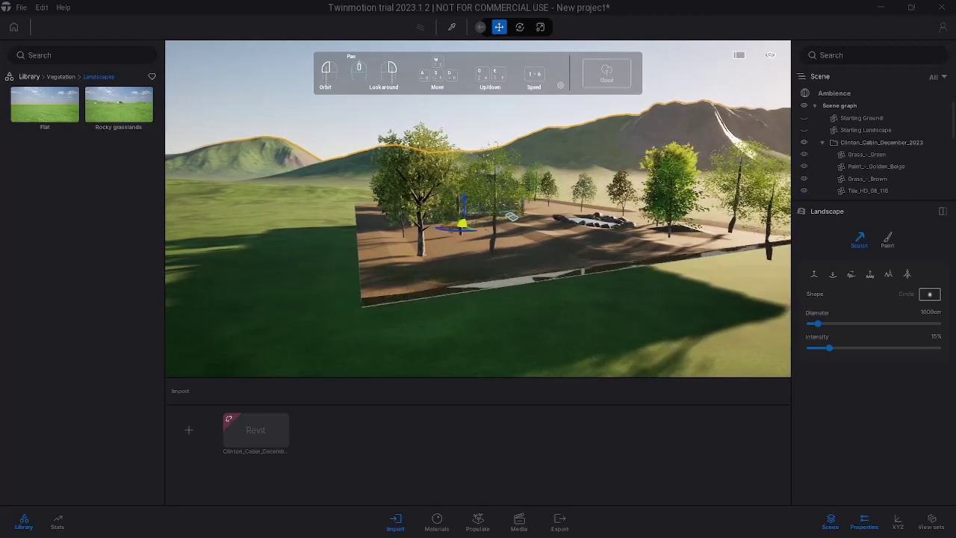
{"action": "key", "text": "e"}
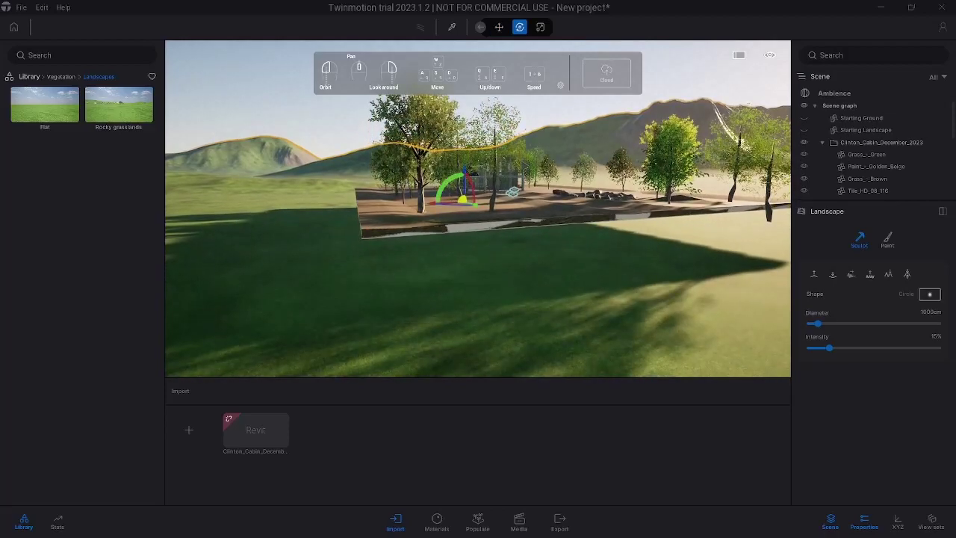
{"action": "key", "text": "space"}
{"action": "key", "text": "q"}
{"action": "key", "text": "space"}
{"action": "left_click_drag", "start_coordinate": [478, 209], "coordinate": [533, 233]}
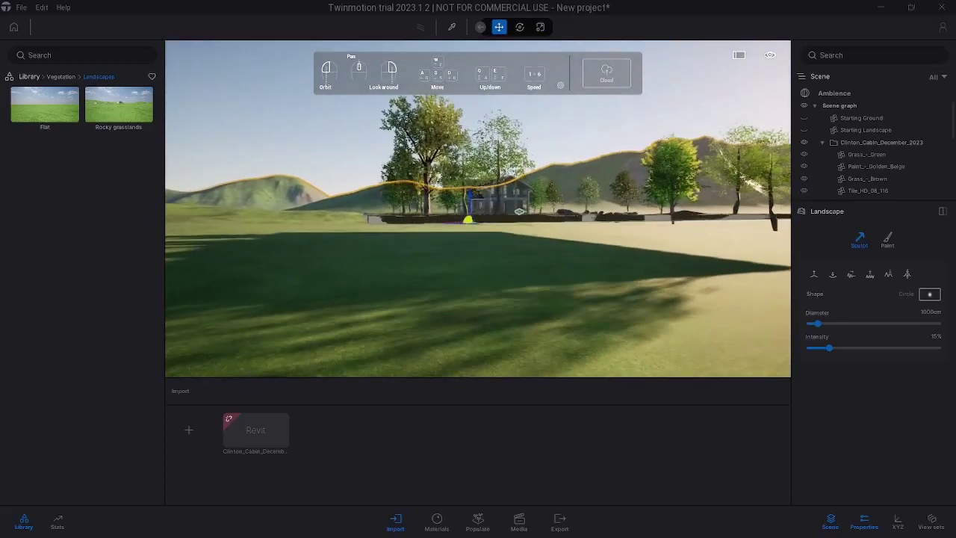
{"action": "key", "text": "q"}
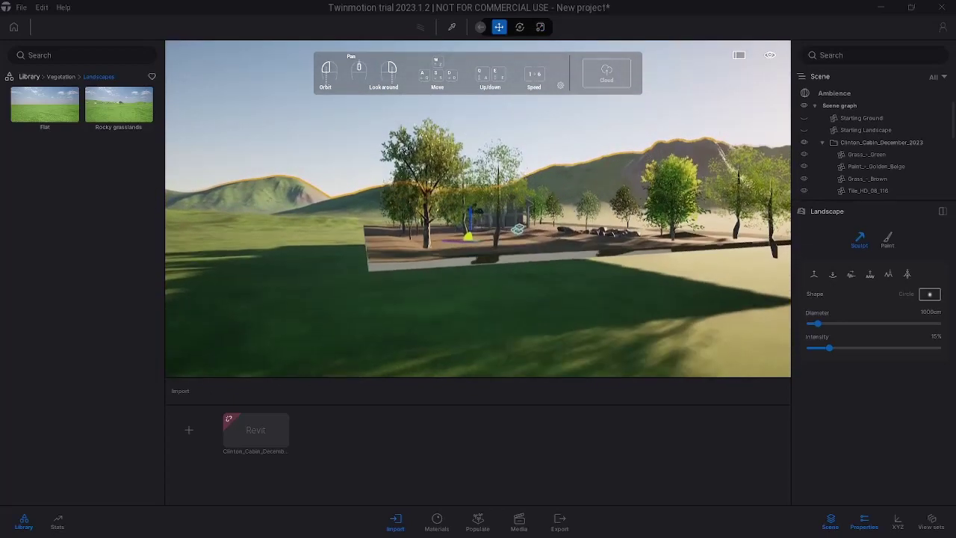
Raise the Rocky grasslands landscape vertically by about 443 so its surface meets the edges of the cabin site.
{"action": "left_click", "coordinate": [866, 130]}
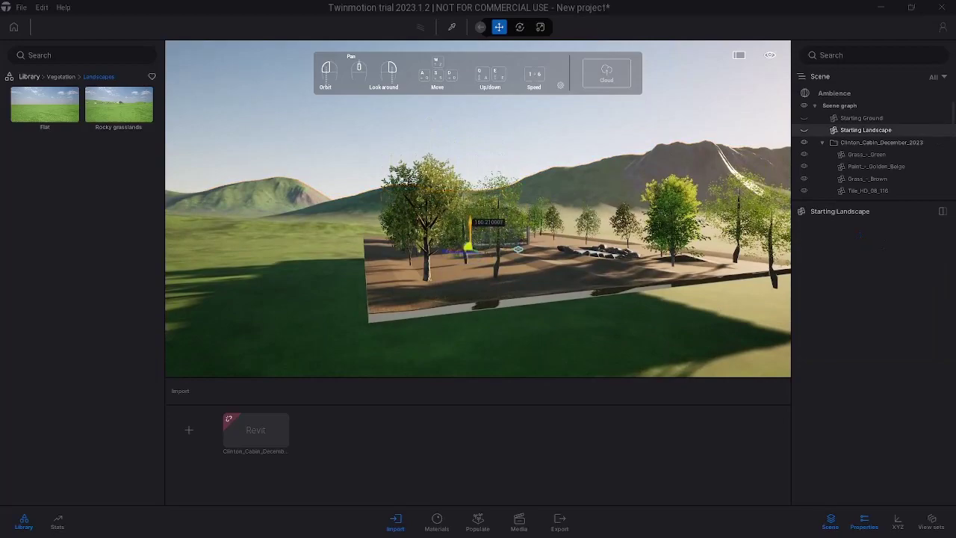
{"action": "scroll", "coordinate": [859, 138], "scroll_direction": "down", "scroll_amount": 5}
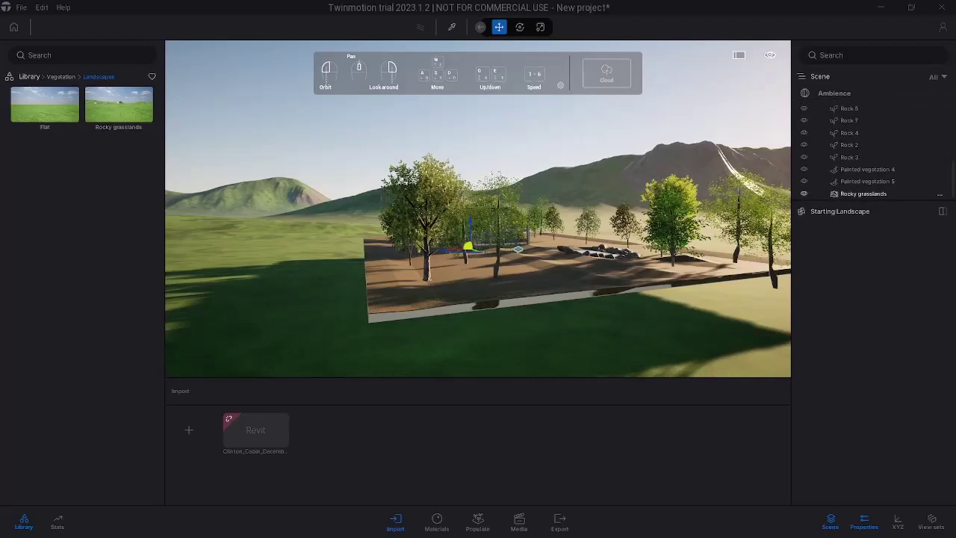
{"action": "left_click", "coordinate": [863, 194]}
{"action": "left_click_drag", "start_coordinate": [463, 239], "coordinate": [627, 291]}
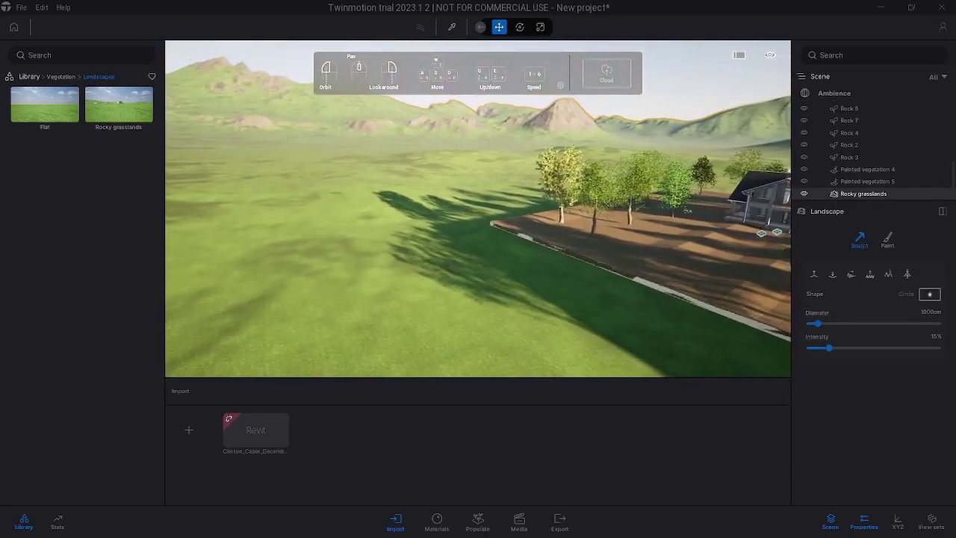
{"action": "key", "text": "d"}
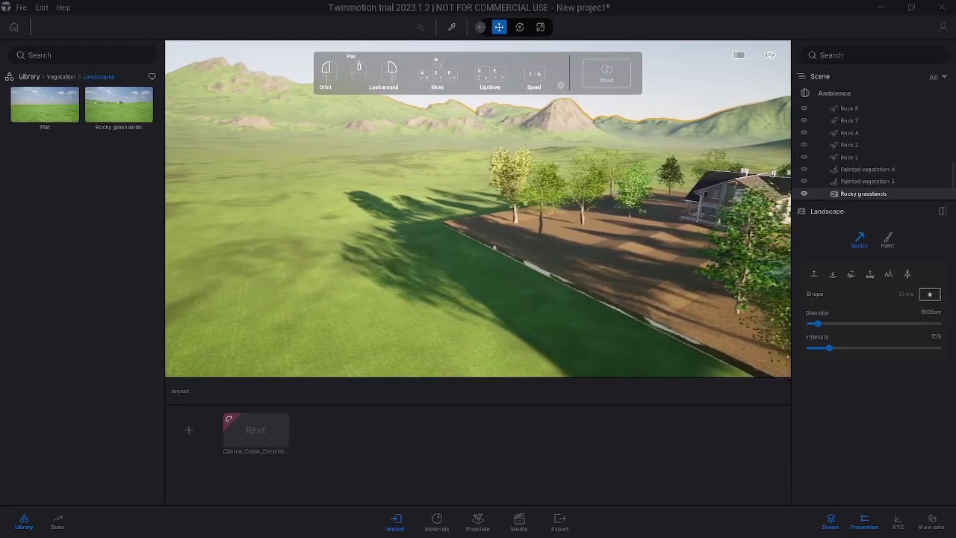
{"action": "left_click_drag", "start_coordinate": [478, 224], "coordinate": [612, 235]}
{"action": "key", "text": "f"}
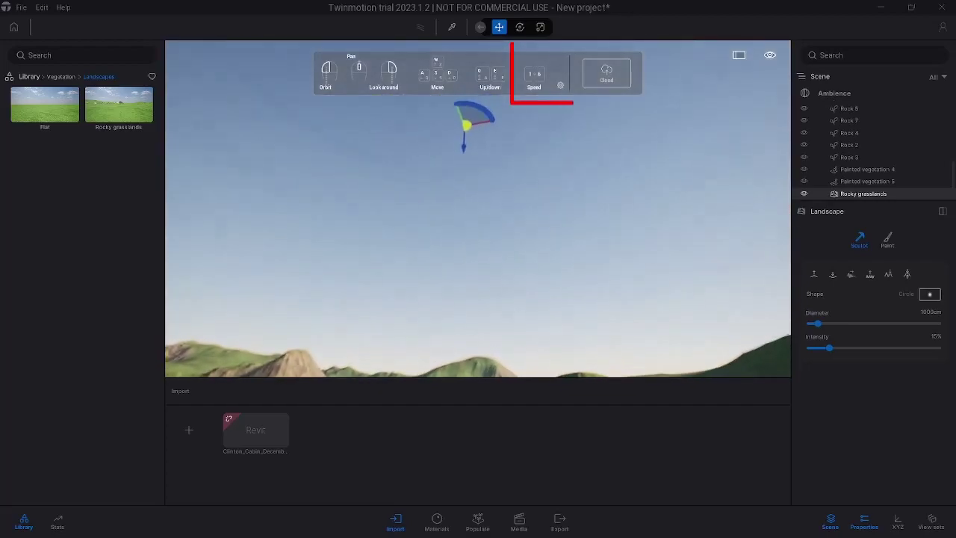
{"action": "left_click", "coordinate": [464, 151]}
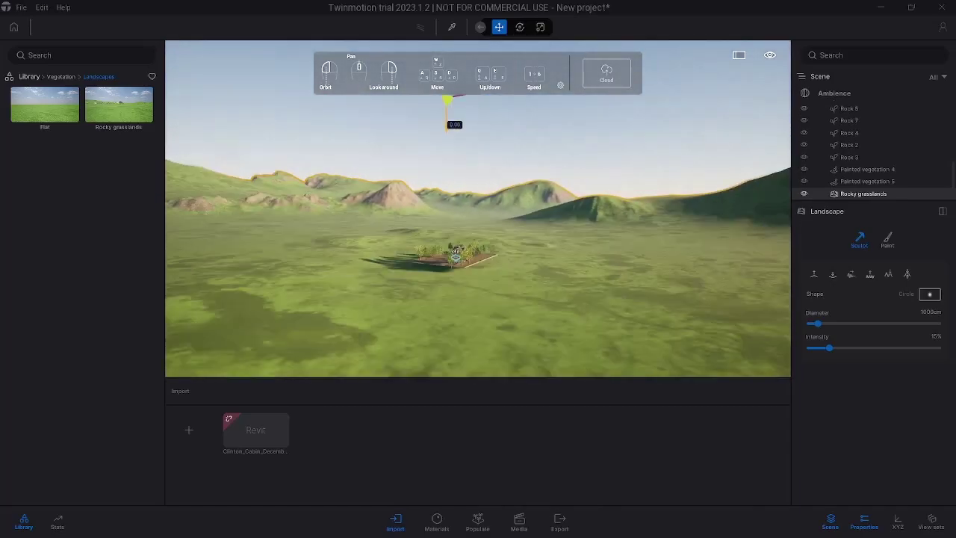
{"action": "left_click_drag", "start_coordinate": [446, 127], "coordinate": [446, 123]}
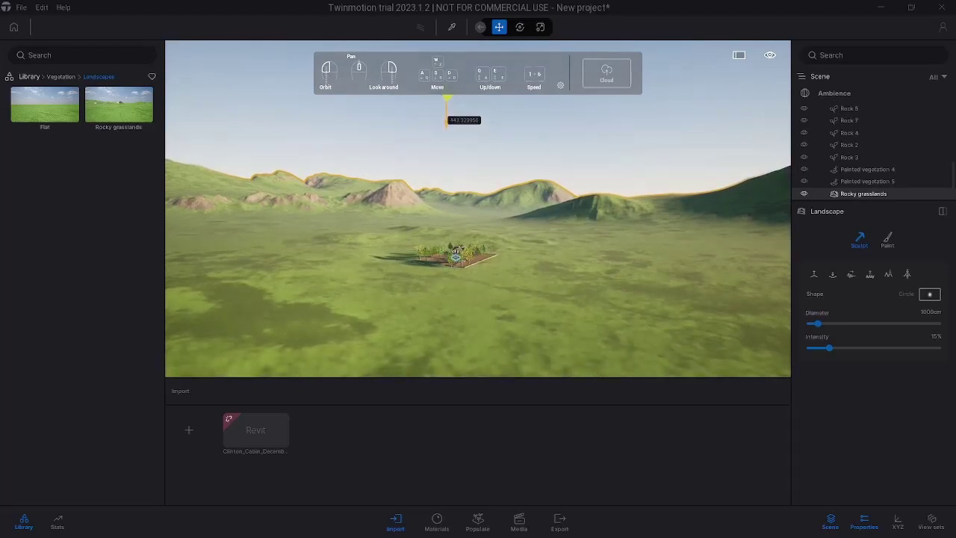
{"action": "key", "text": "w"}
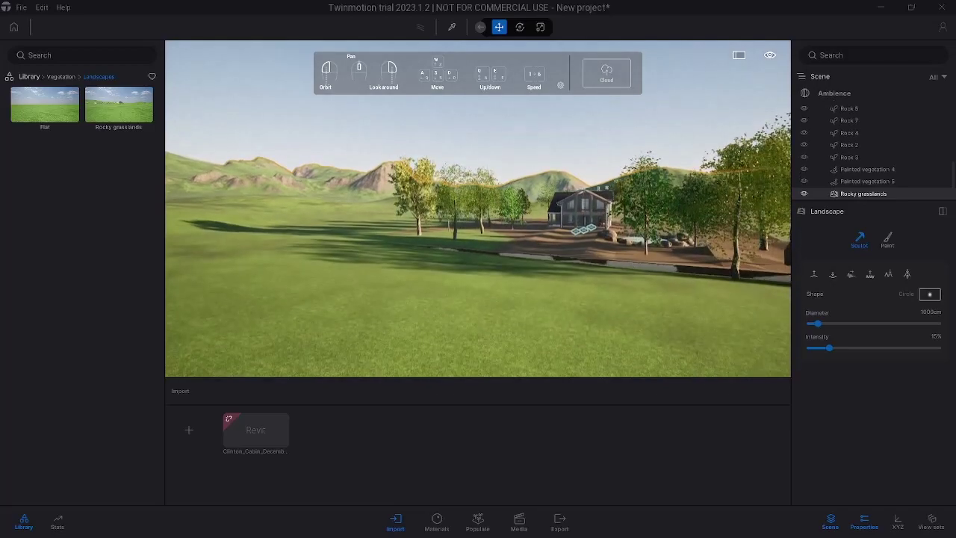
Sculpt the grassland terrain upward over the exposed front edge of the cabin site, using a 588 cm brush diameter.
{"action": "right_click_drag", "start_coordinate": [478, 209], "coordinate": [519, 291]}
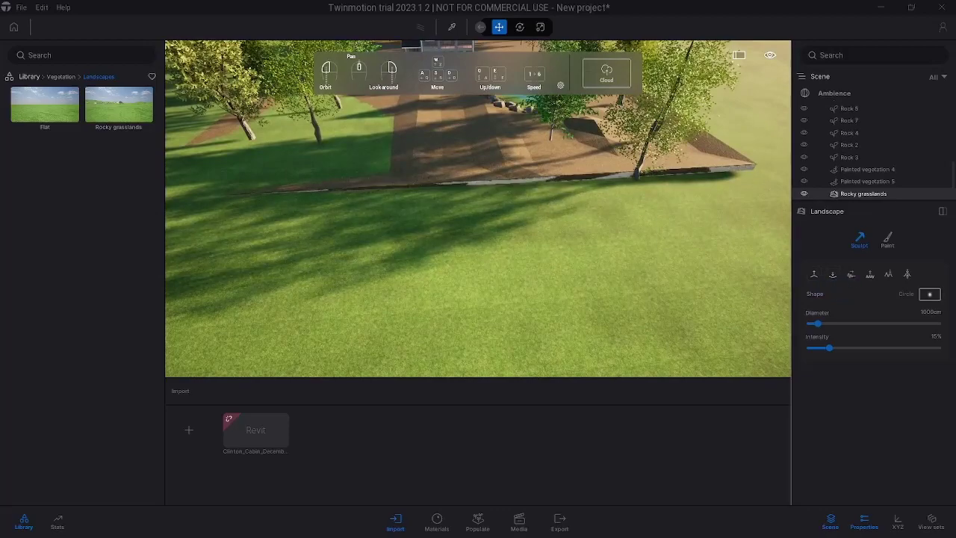
{"action": "left_click", "coordinate": [813, 275]}
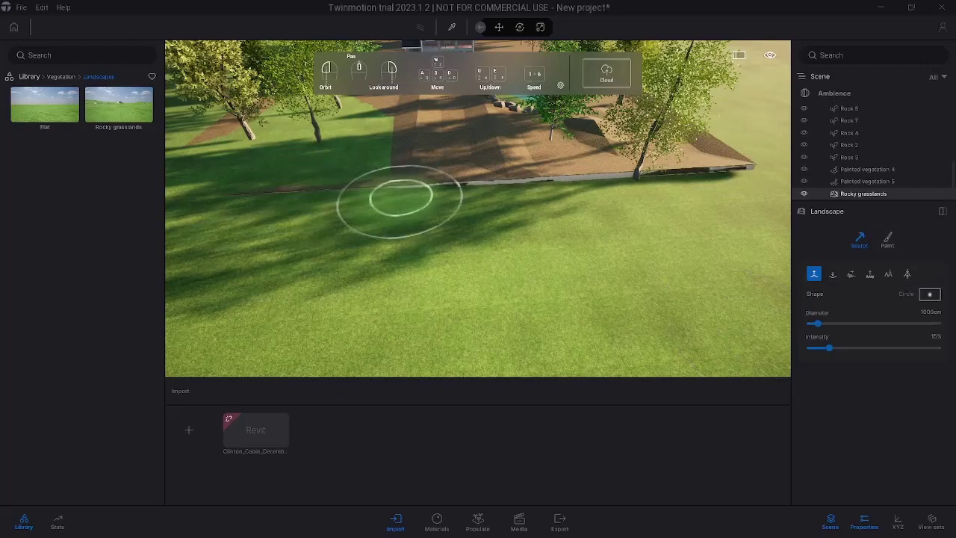
{"action": "left_click_drag", "start_coordinate": [540, 192], "coordinate": [631, 181]}
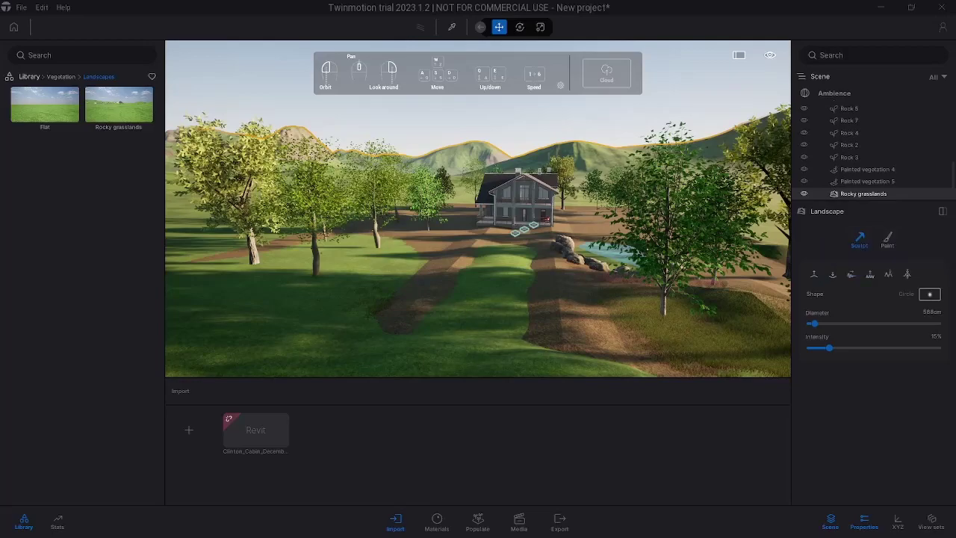
{"action": "key", "text": "q"}
{"action": "key", "text": "w"}
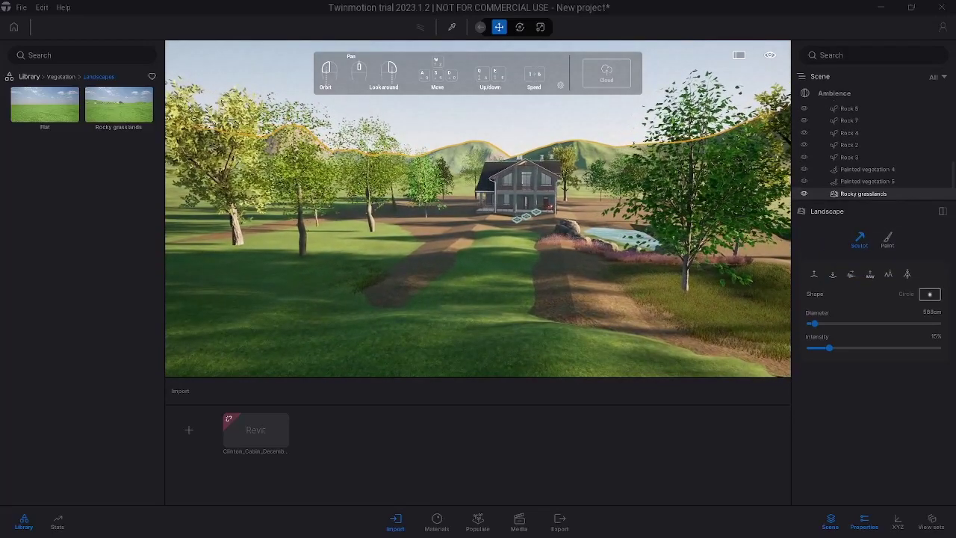
Paint the raised grass strip leading to the cabin with the second landscape ground material and set its texture scale to 0%.
{"action": "left_click", "coordinate": [888, 239]}
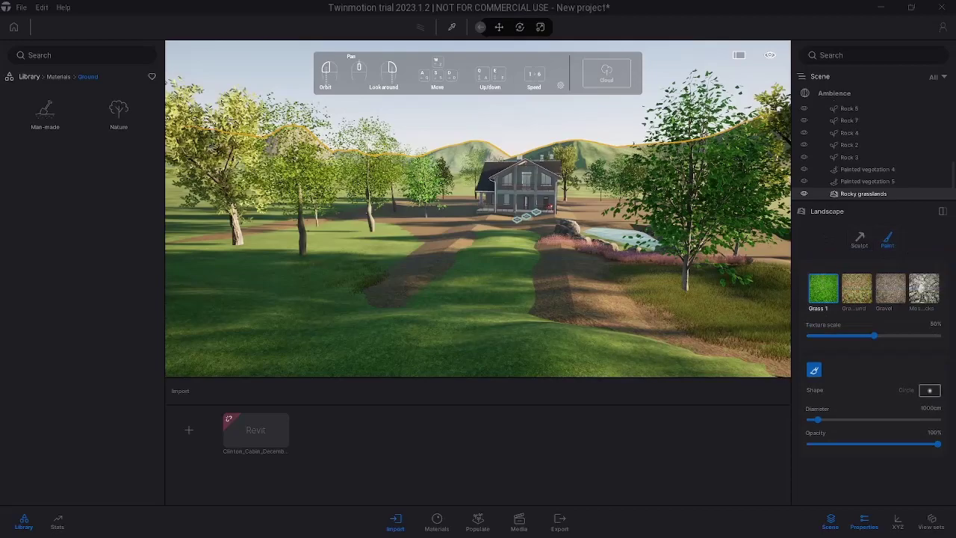
{"action": "left_click", "coordinate": [857, 289]}
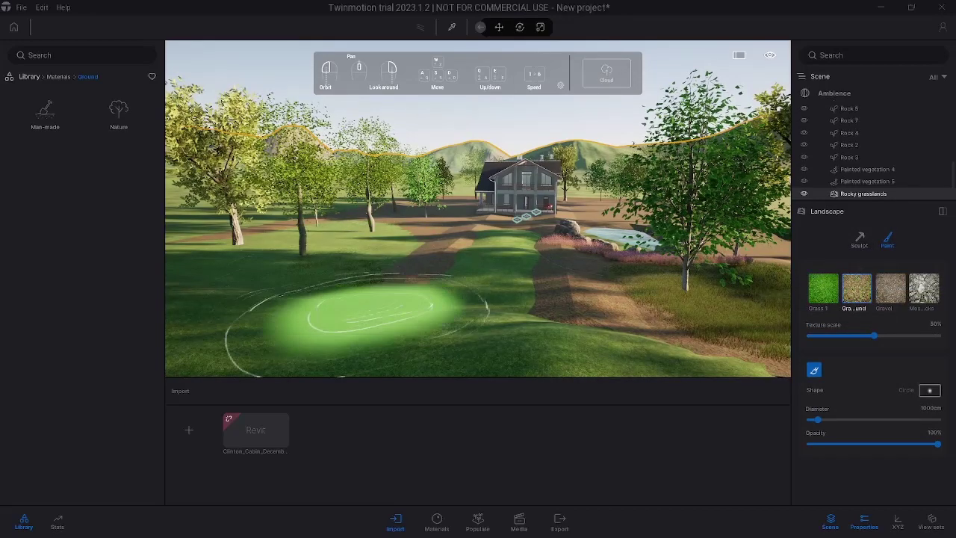
{"action": "right_click_drag", "start_coordinate": [470, 305], "coordinate": [485, 318]}
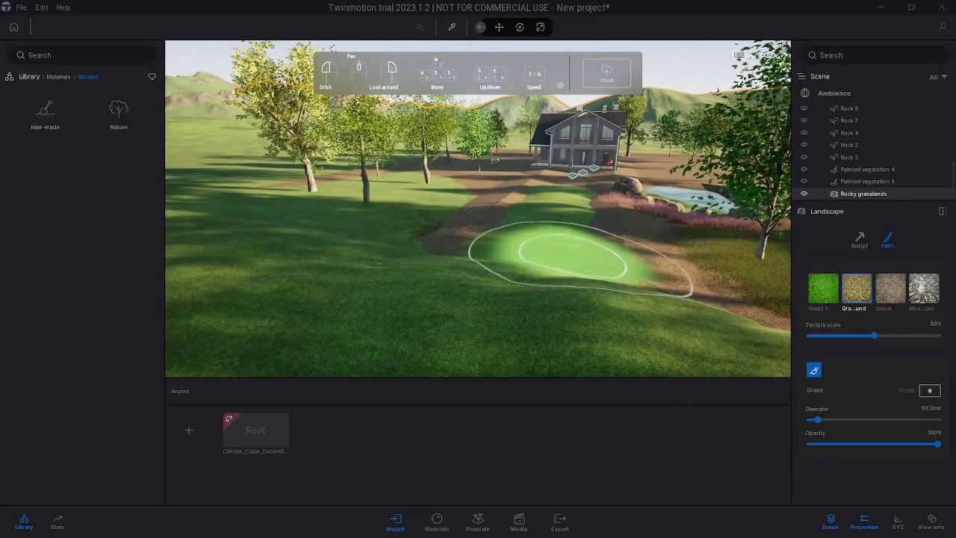
{"action": "mouse_move", "coordinate": [454, 238]}
{"action": "left_mouse_down"}
{"action": "mouse_move", "coordinate": [480, 246]}
{"action": "mouse_move", "coordinate": [545, 237]}
{"action": "left_mouse_up"}
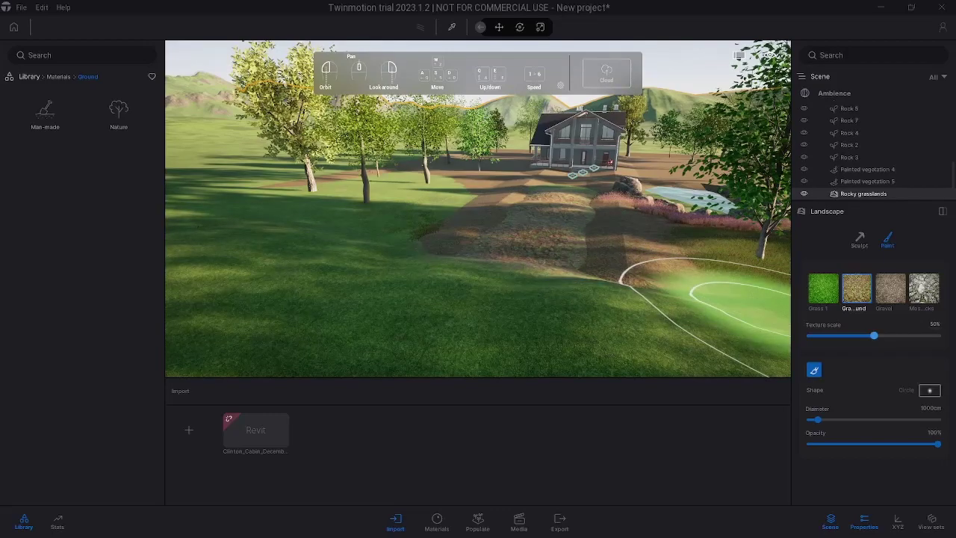
{"action": "left_click_drag", "start_coordinate": [873, 336], "coordinate": [809, 336]}
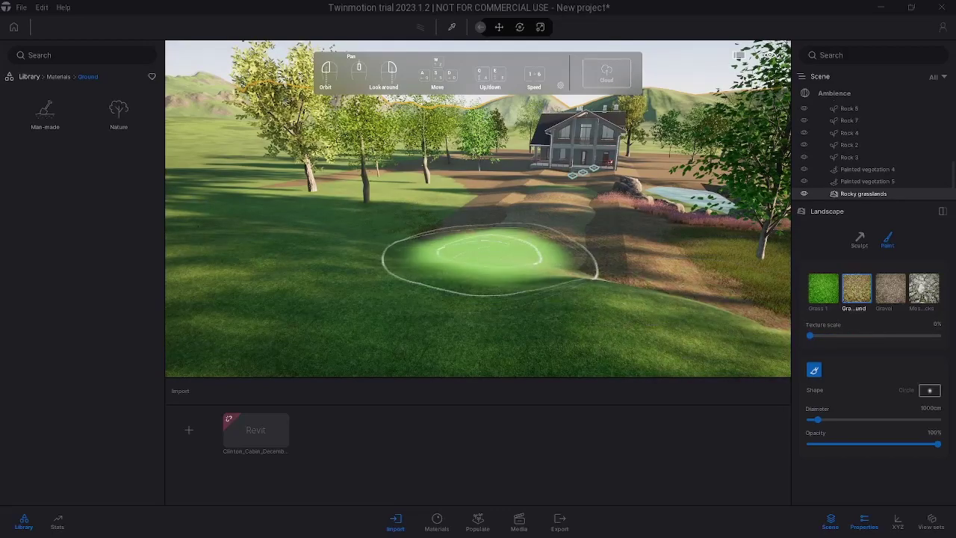
Place the animated human Machele from the character library on the cabin's ground-floor porch near the entrance.
{"action": "key", "text": "w"}
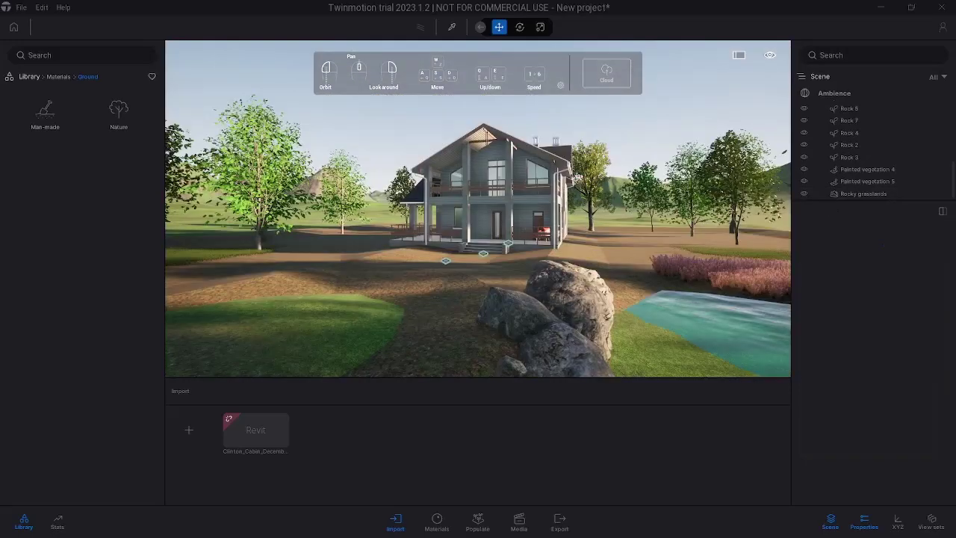
{"action": "left_click_drag", "start_coordinate": [478, 224], "coordinate": [560, 235]}
{"action": "key", "text": "w"}
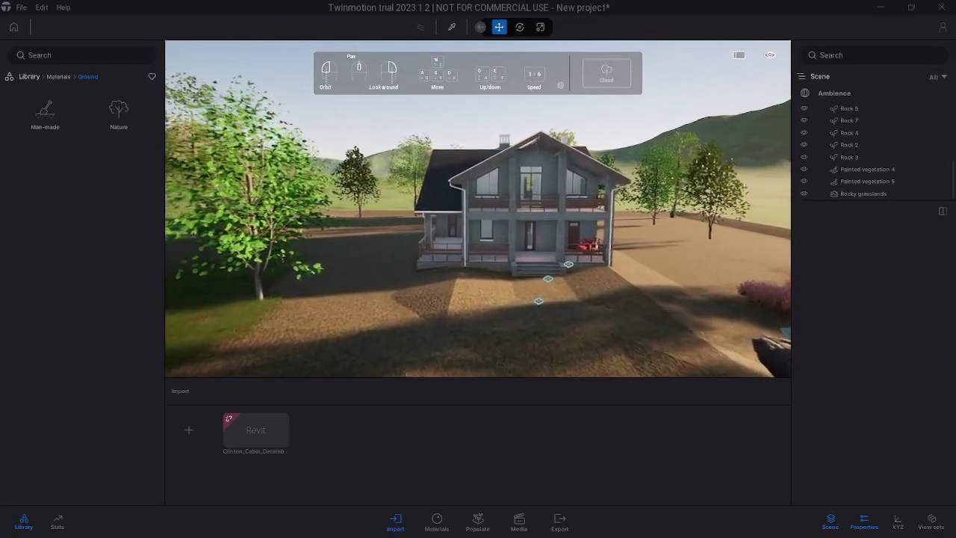
{"action": "key", "text": "w"}
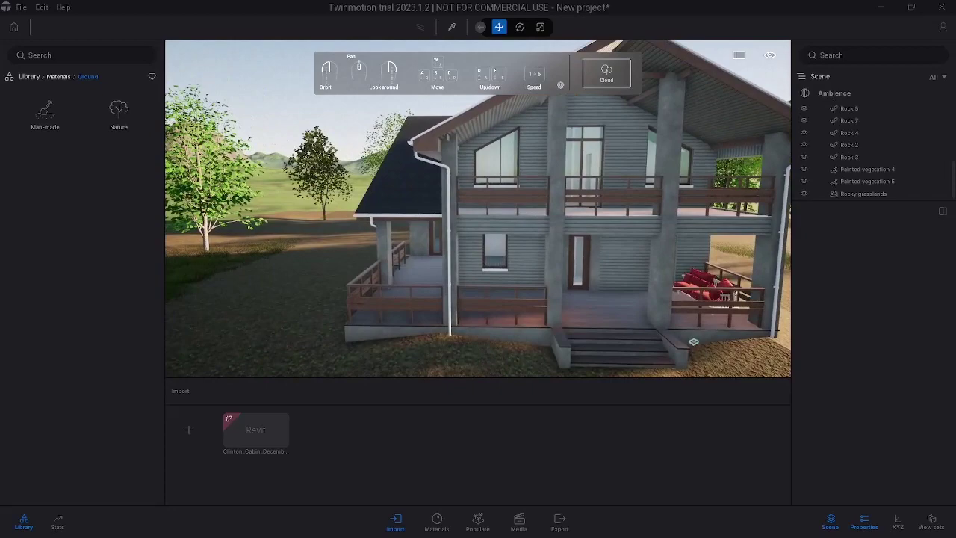
{"action": "left_click", "coordinate": [58, 77]}
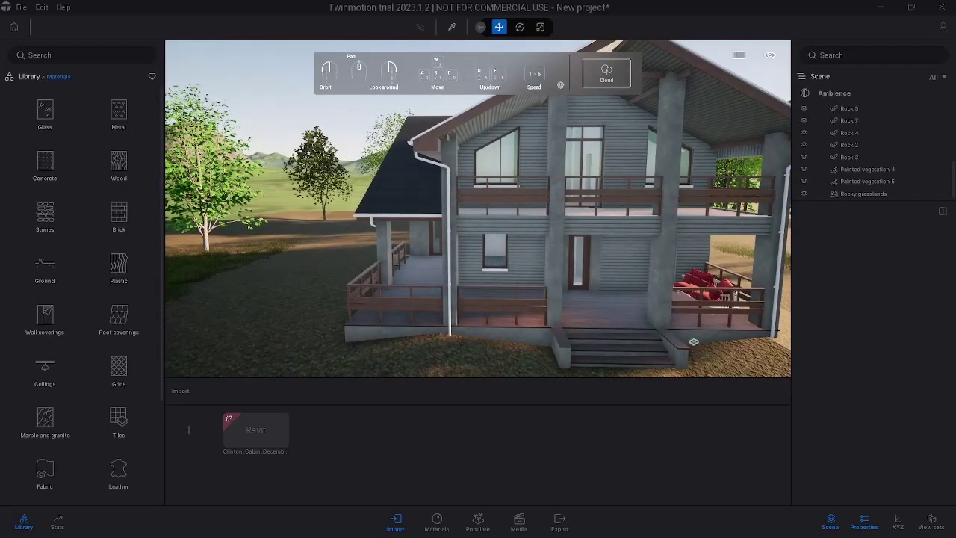
{"action": "left_click", "coordinate": [29, 77]}
{"action": "left_click", "coordinate": [119, 267]}
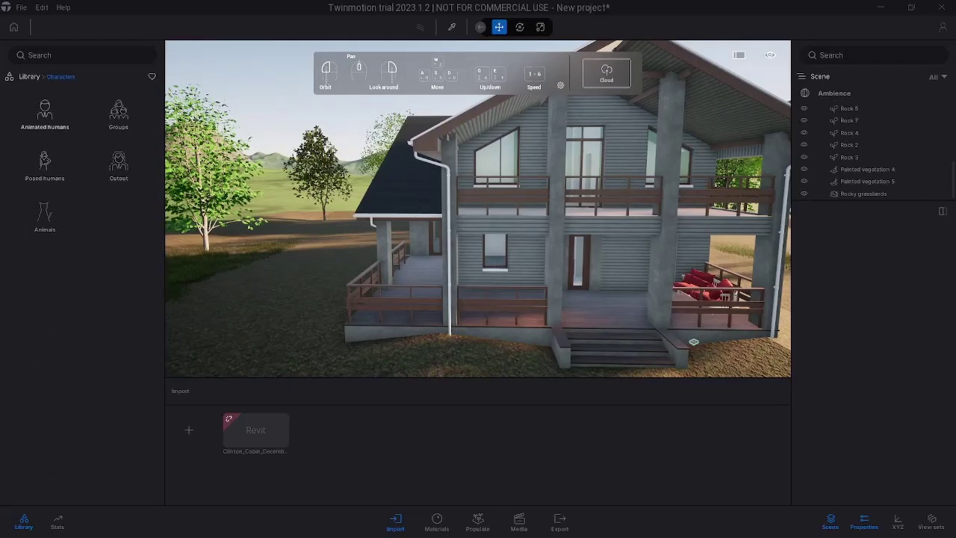
{"action": "left_click", "coordinate": [45, 113]}
{"action": "mouse_move", "coordinate": [118, 105]}
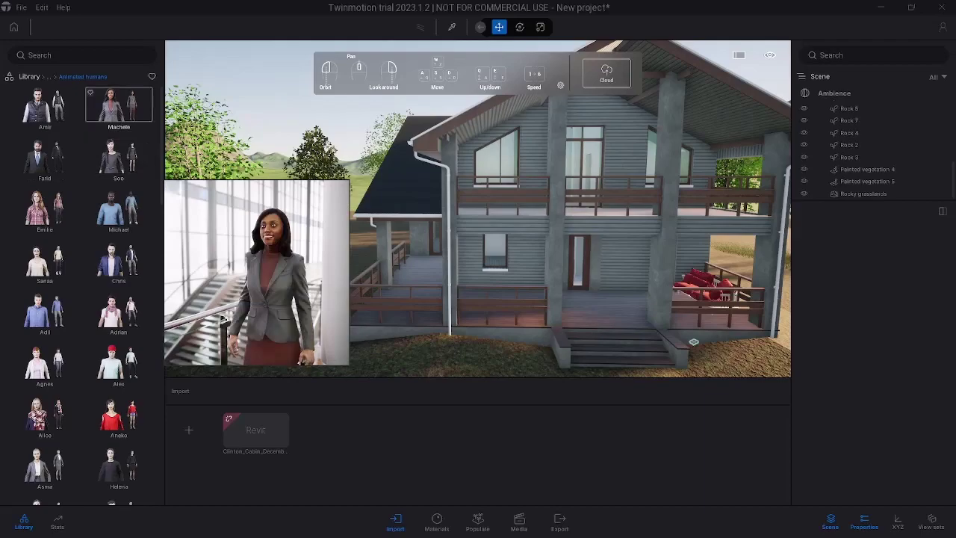
{"action": "left_click_drag", "start_coordinate": [118, 105], "coordinate": [617, 301]}
{"action": "left_click_drag", "start_coordinate": [679, 326], "coordinate": [776, 327]}
Set Machele's cloth color to 2 and her pose to Sitting.
{"action": "scroll", "coordinate": [678, 326], "scroll_direction": "up", "scroll_amount": 5}
{"action": "scroll", "coordinate": [693, 324], "scroll_direction": "up", "scroll_amount": 8}
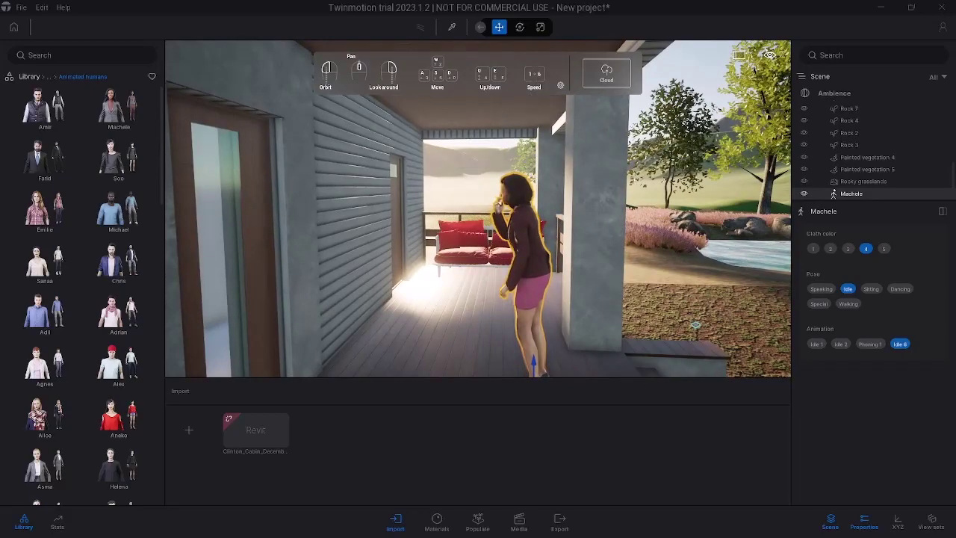
{"action": "left_click", "coordinate": [829, 249]}
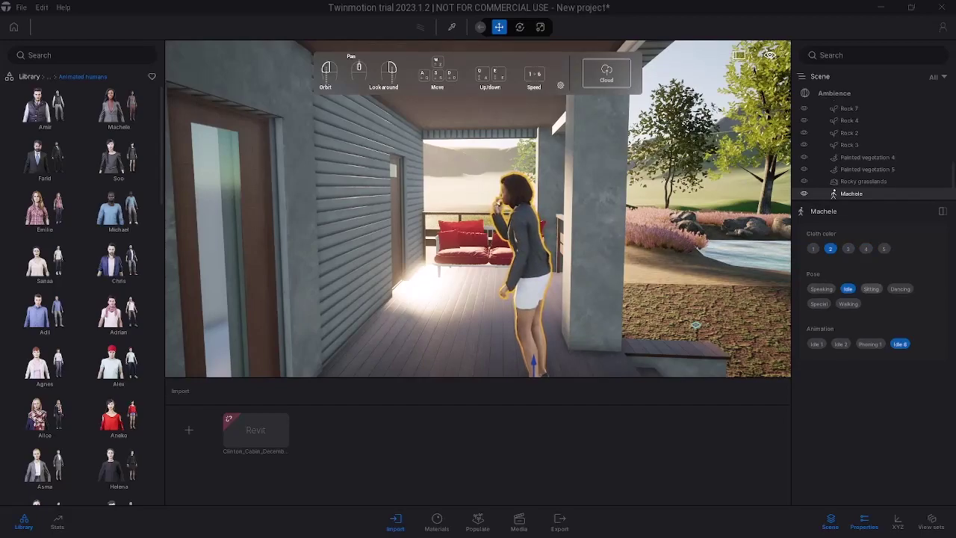
{"action": "left_click", "coordinate": [871, 289]}
Turn Machele to face along the porch and move her back onto the red sofa at its far end.
{"action": "left_click_drag", "start_coordinate": [489, 258], "coordinate": [487, 325]}
{"action": "scroll", "coordinate": [478, 209], "scroll_direction": "down", "scroll_amount": 4}
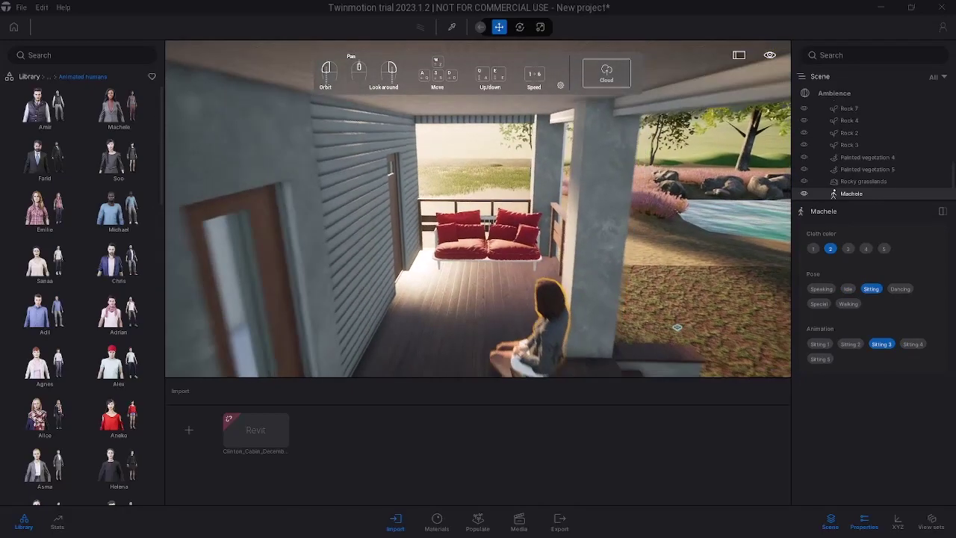
{"action": "left_click_drag", "start_coordinate": [506, 367], "coordinate": [512, 371]}
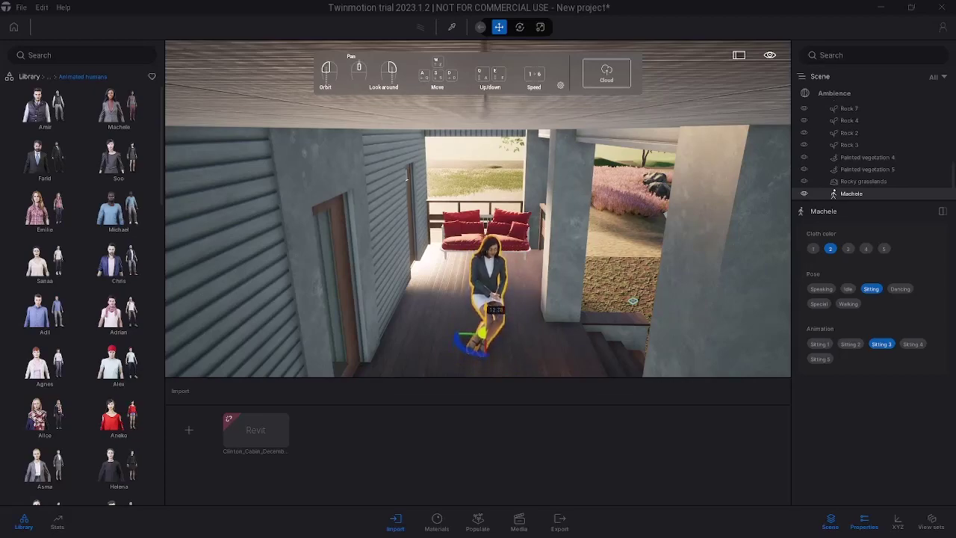
{"action": "left_click_drag", "start_coordinate": [482, 339], "coordinate": [482, 332]}
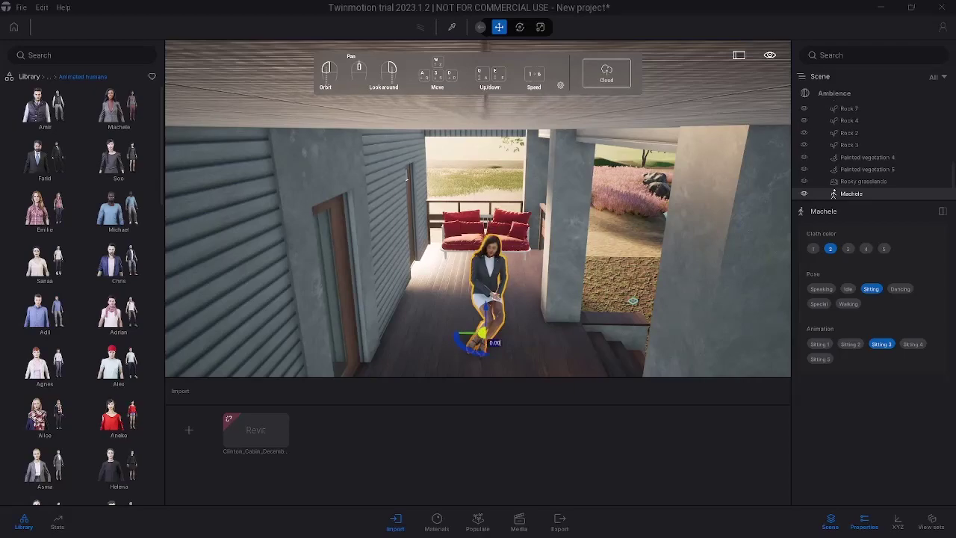
{"action": "left_click_drag", "start_coordinate": [483, 334], "coordinate": [482, 258]}
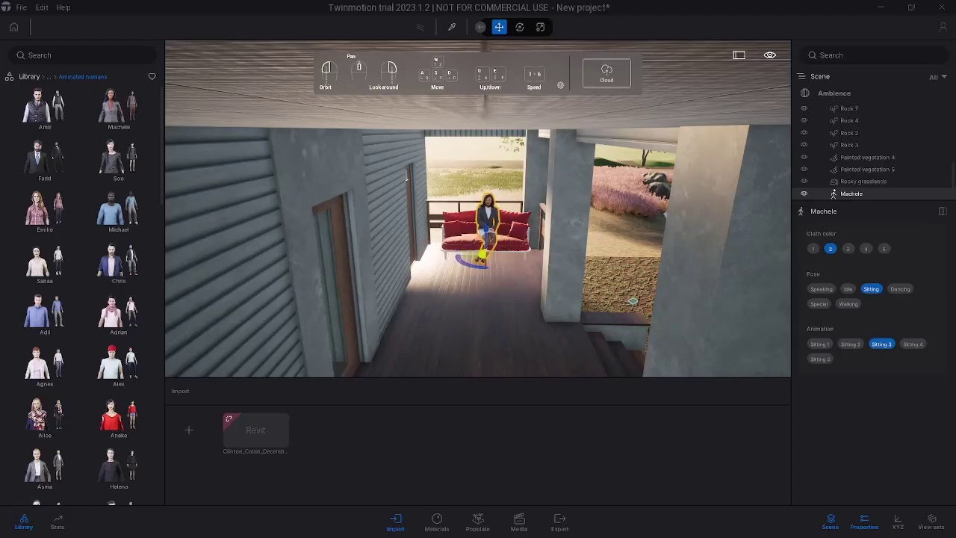
Fine-tune Machele's position on the red sofa, checking it from beyond the porch railing.
{"action": "key", "text": "f"}
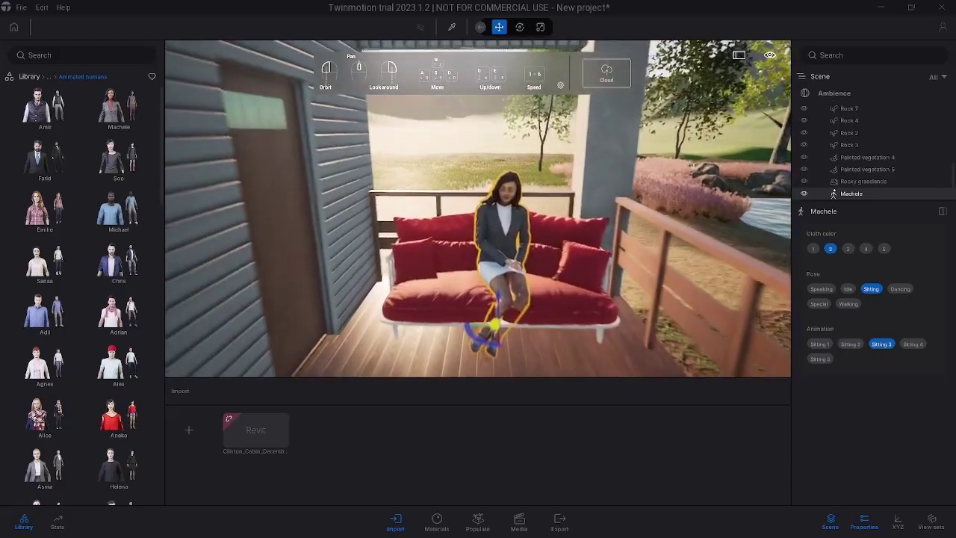
{"action": "key", "text": "d"}
{"action": "key", "text": "s"}
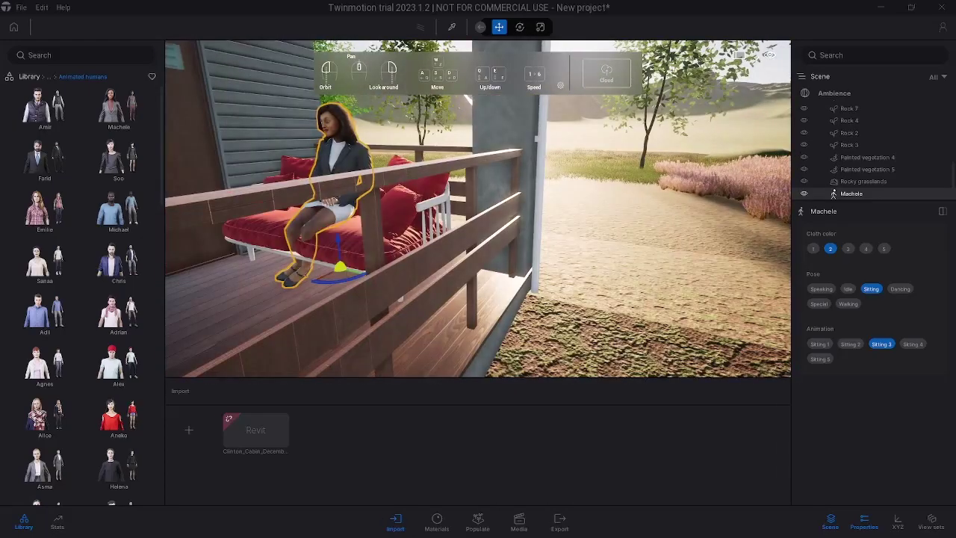
{"action": "left_click_drag", "start_coordinate": [338, 272], "coordinate": [327, 278]}
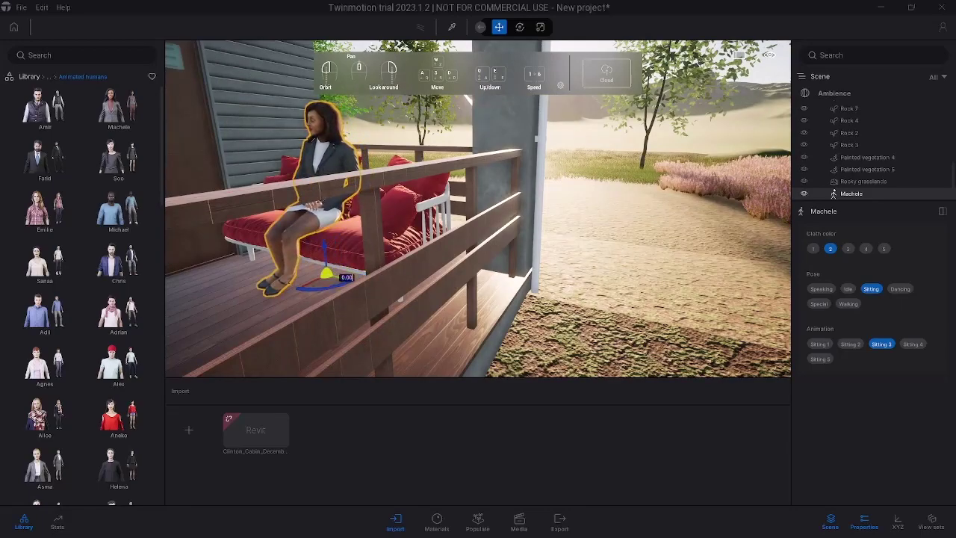
{"action": "left_click_drag", "start_coordinate": [335, 275], "coordinate": [349, 279]}
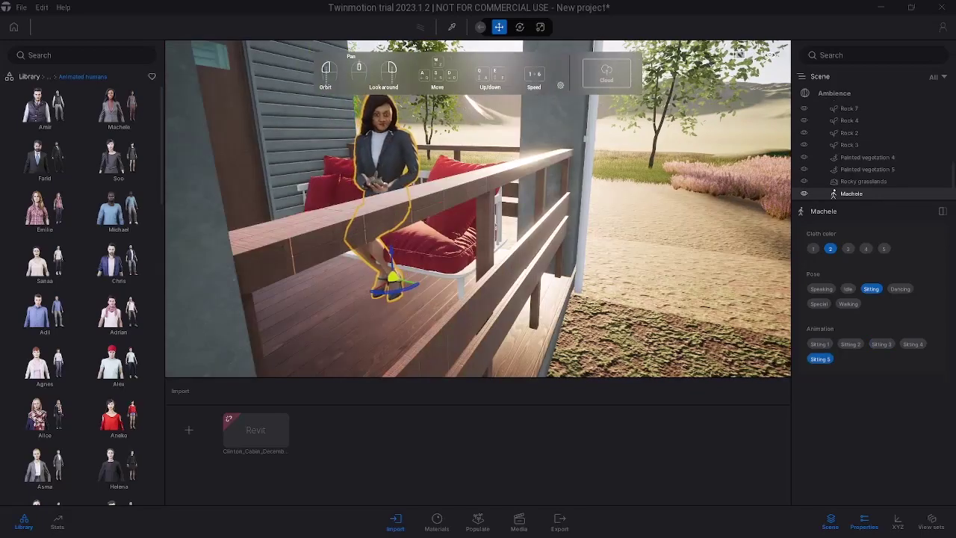
Change Machele's sitting animation to Sitting 2.
{"action": "left_click", "coordinate": [850, 344]}
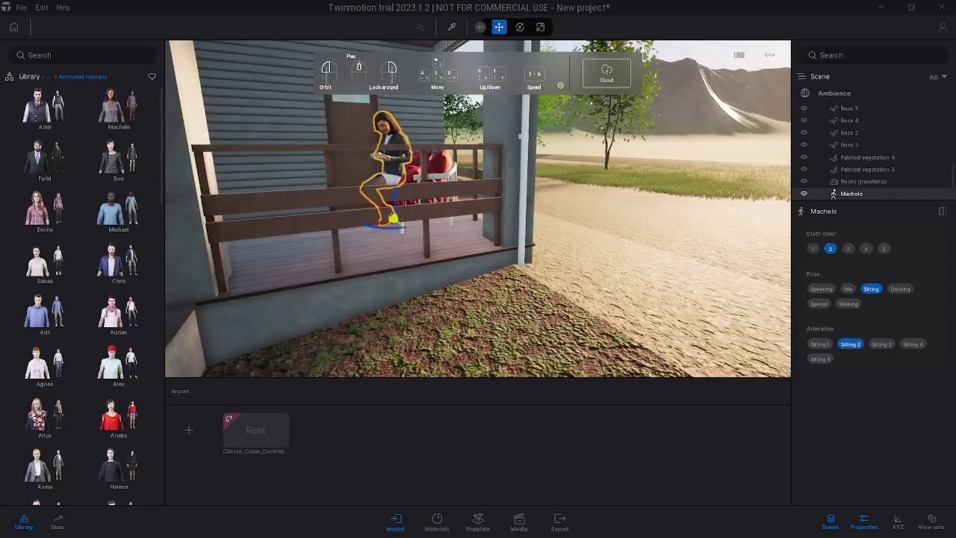
{"action": "key", "text": "a"}
{"action": "key", "text": "a"}
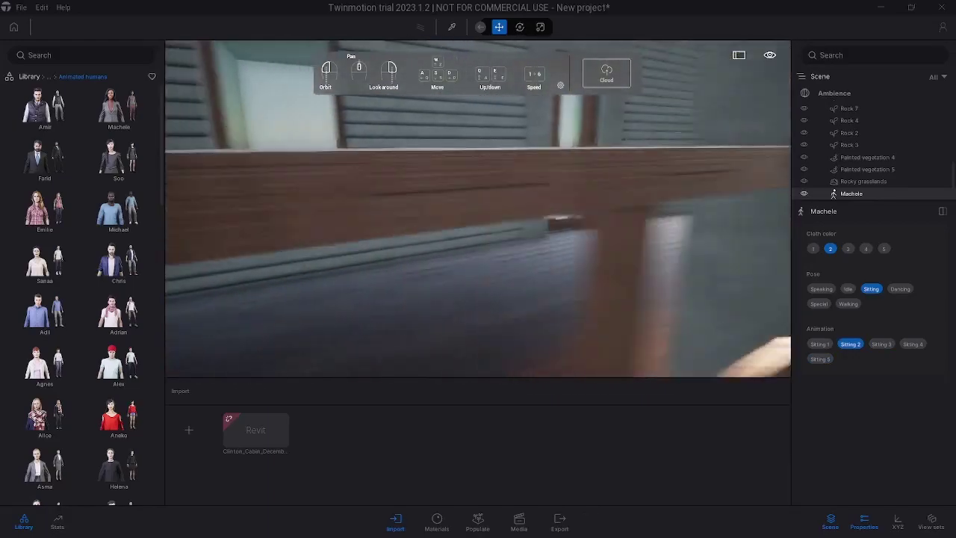
Place Emilie on the porch near the entrance steps, set her pose to Dancing and turn her to face along the porch.
{"action": "key", "text": "a"}
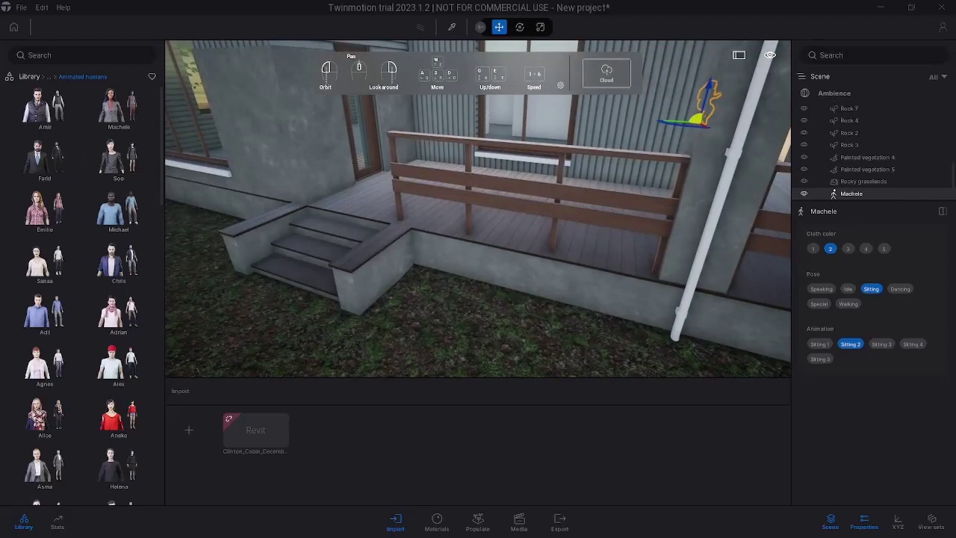
{"action": "scroll", "coordinate": [82, 283], "scroll_direction": "down", "scroll_amount": 10}
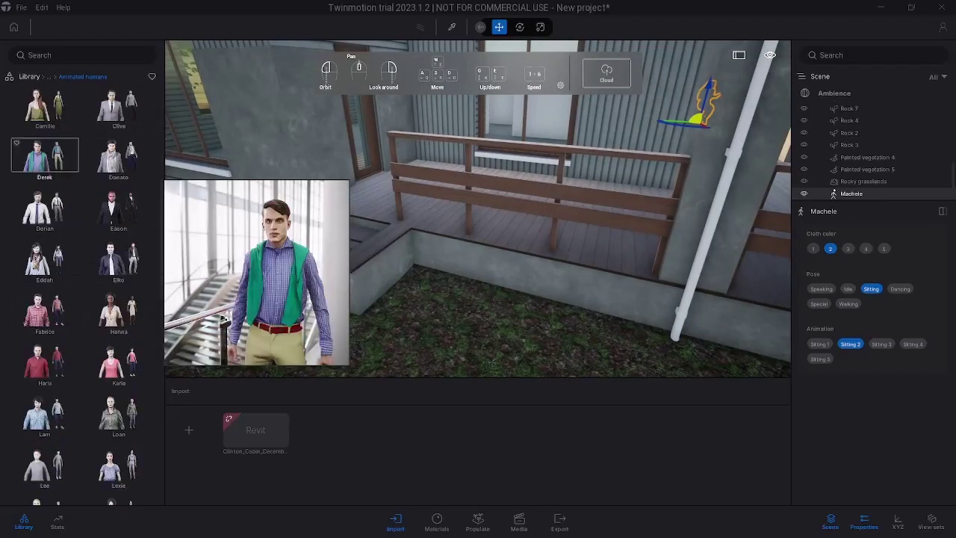
{"action": "scroll", "coordinate": [45, 162], "scroll_direction": "up", "scroll_amount": 10}
{"action": "left_click_drag", "start_coordinate": [45, 162], "coordinate": [362, 186]}
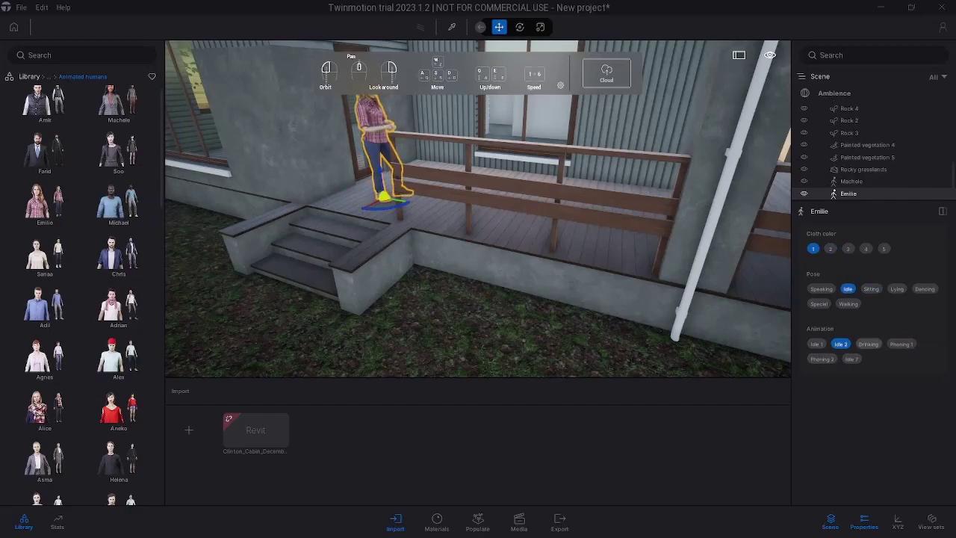
{"action": "left_click", "coordinate": [924, 288]}
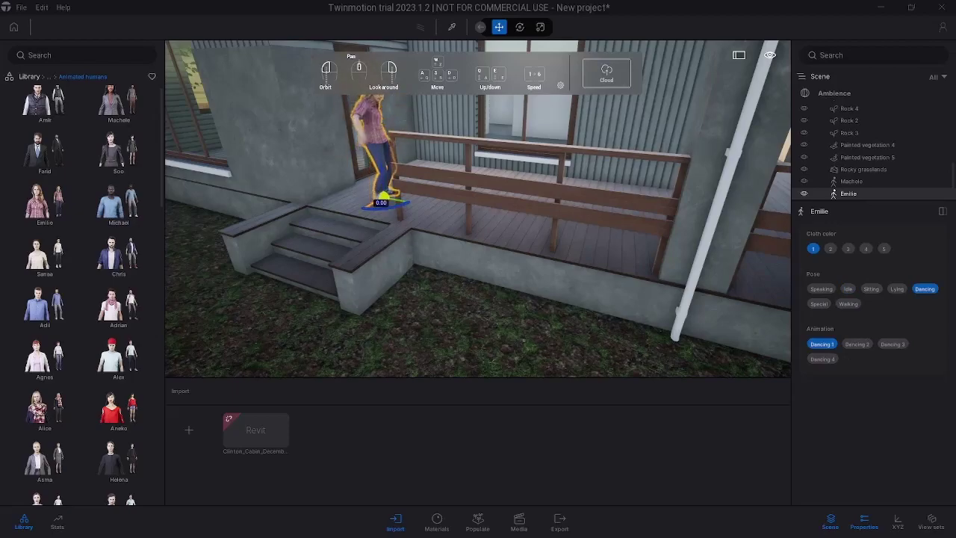
{"action": "left_click_drag", "start_coordinate": [382, 196], "coordinate": [415, 182]}
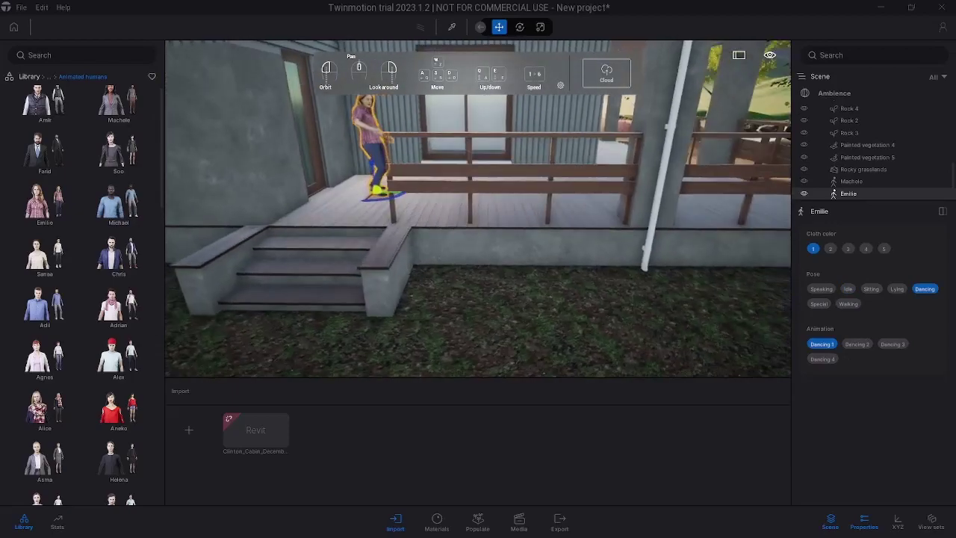
Add Kayla on the porch next to Emilie and set her pose to Dancing.
{"action": "right_click_drag", "start_coordinate": [463, 224], "coordinate": [463, 150]}
{"action": "mouse_move", "coordinate": [118, 355]}
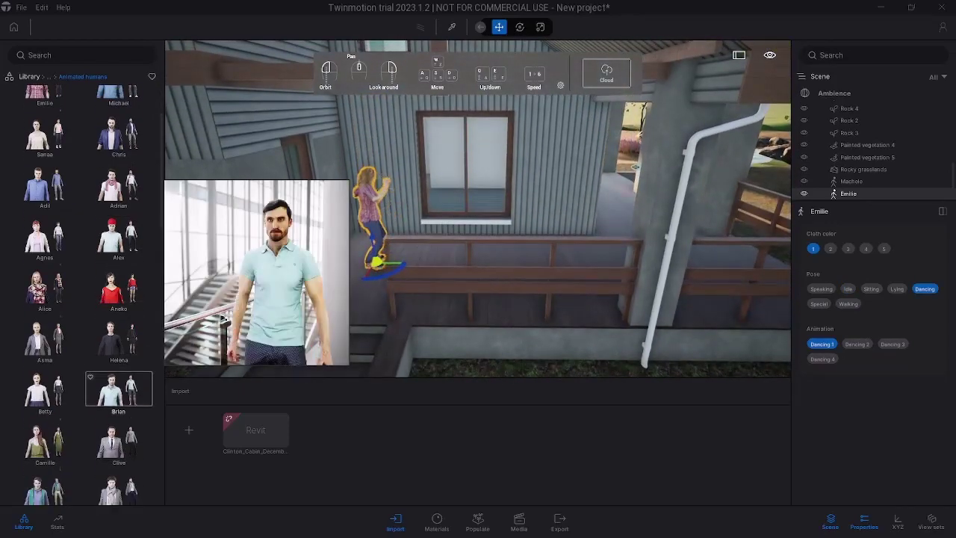
{"action": "scroll", "coordinate": [45, 410], "scroll_direction": "down", "scroll_amount": 5}
{"action": "scroll", "coordinate": [45, 410], "scroll_direction": "down", "scroll_amount": 8}
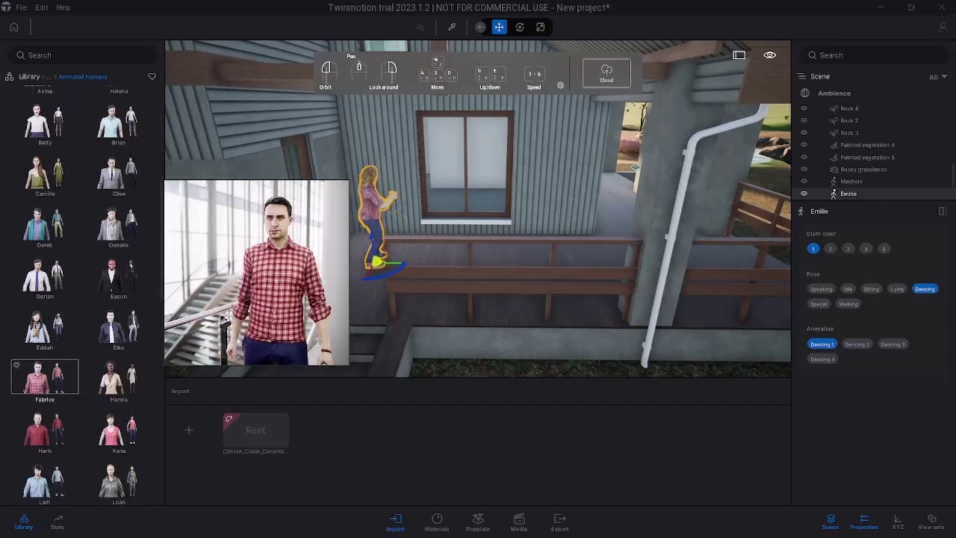
{"action": "left_click_drag", "start_coordinate": [119, 385], "coordinate": [434, 263]}
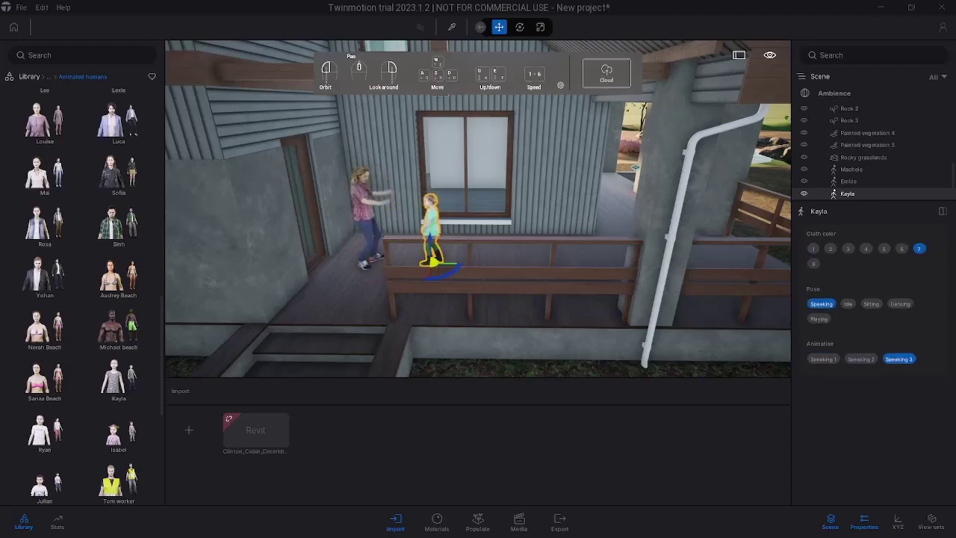
{"action": "left_click", "coordinate": [899, 304]}
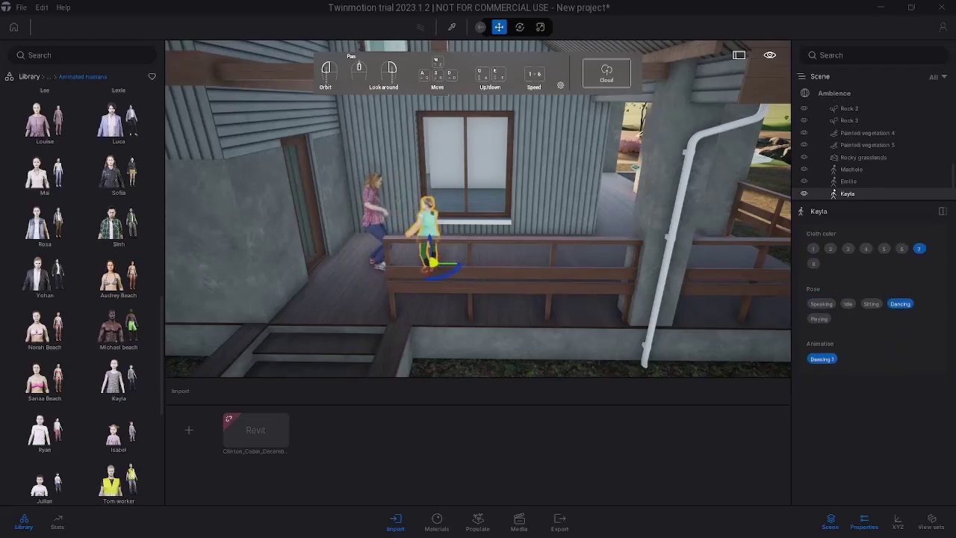
Place Sinh on the open ground in front of the cabin, between the porch steps and the foreground tree.
{"action": "key", "text": "s"}
{"action": "key", "text": "d"}
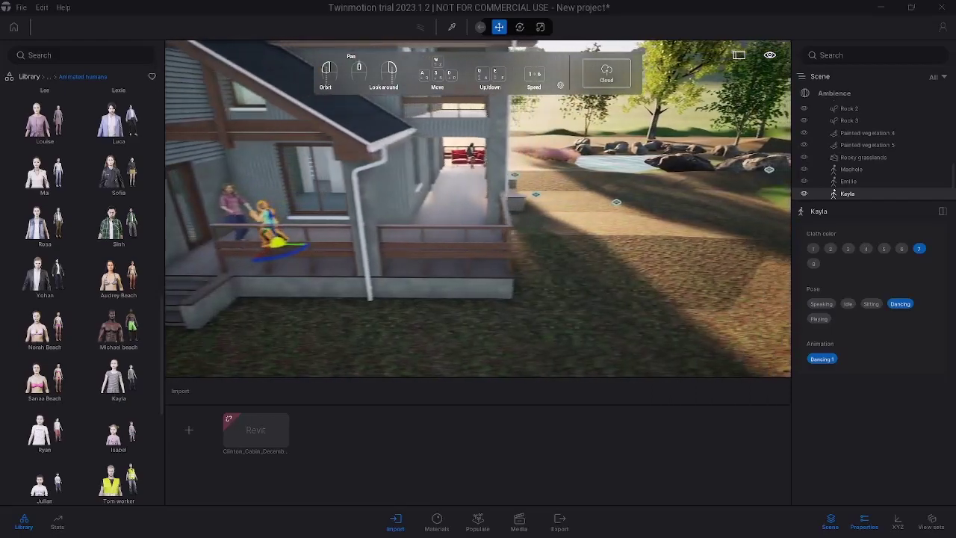
{"action": "key", "text": "s"}
{"action": "right_click_drag", "start_coordinate": [478, 209], "coordinate": [560, 209]}
{"action": "key", "text": "d"}
{"action": "key", "text": "w"}
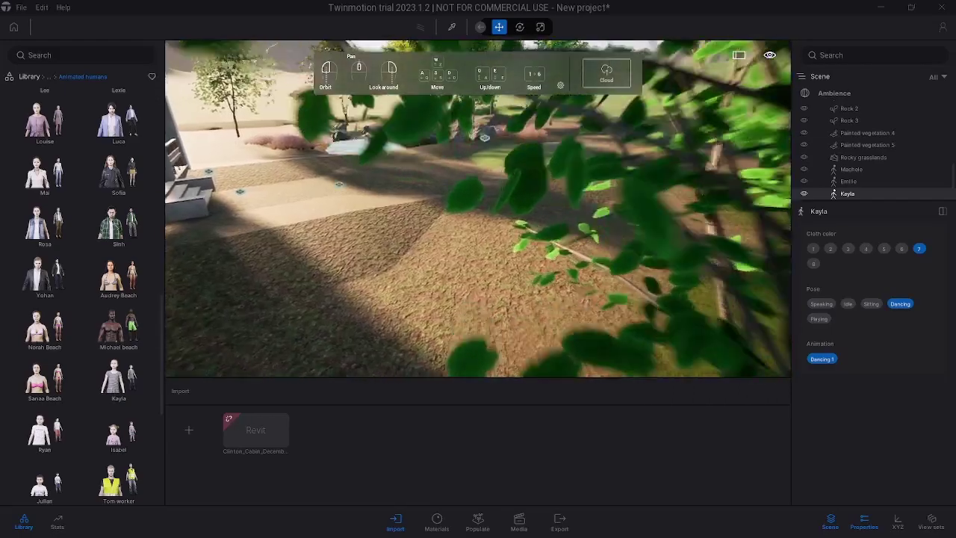
{"action": "key", "text": "a"}
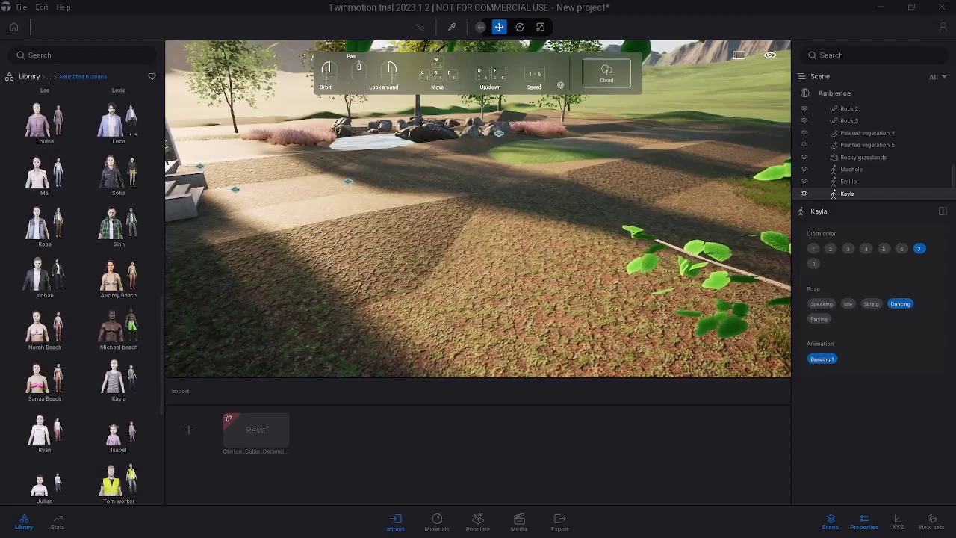
{"action": "left_click_drag", "start_coordinate": [119, 221], "coordinate": [420, 237]}
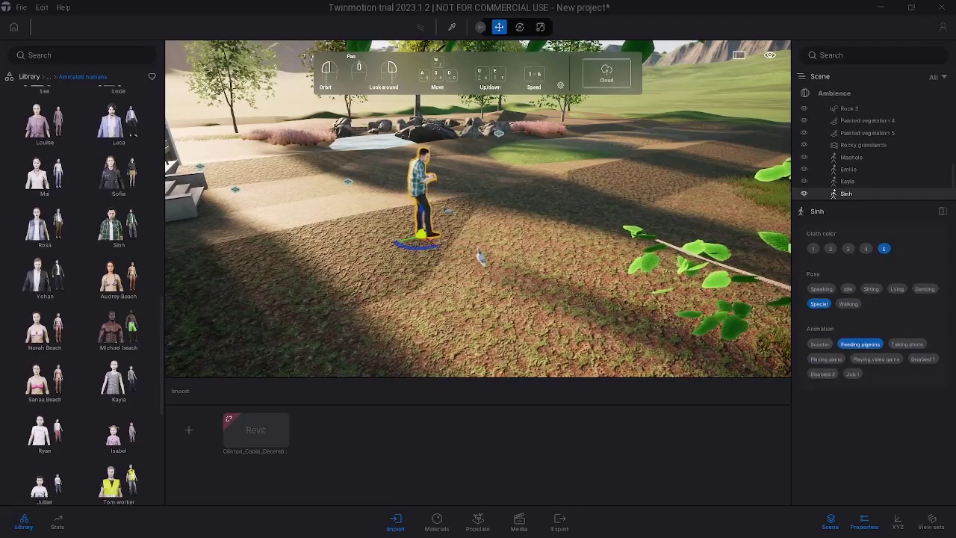
Place Michael opposite Sinh and set his pose to Special with the Feeding pigeons animation.
{"action": "scroll", "coordinate": [118, 149], "scroll_direction": "up", "scroll_amount": 8}
{"action": "left_click_drag", "start_coordinate": [119, 144], "coordinate": [514, 236]}
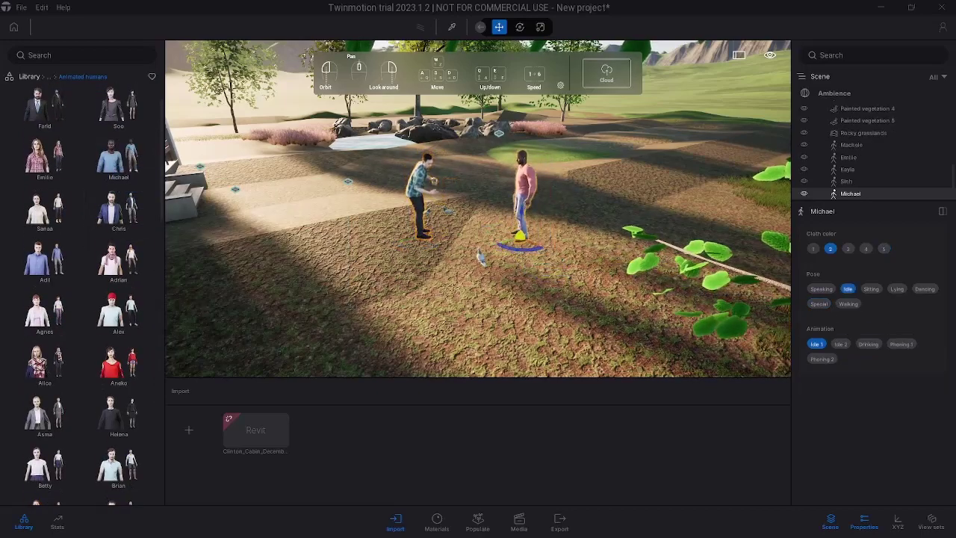
{"action": "left_click", "coordinate": [819, 304]}
{"action": "left_click", "coordinate": [826, 359]}
{"action": "left_click_drag", "start_coordinate": [478, 246], "coordinate": [515, 235]}
{"action": "left_click", "coordinate": [859, 344]}
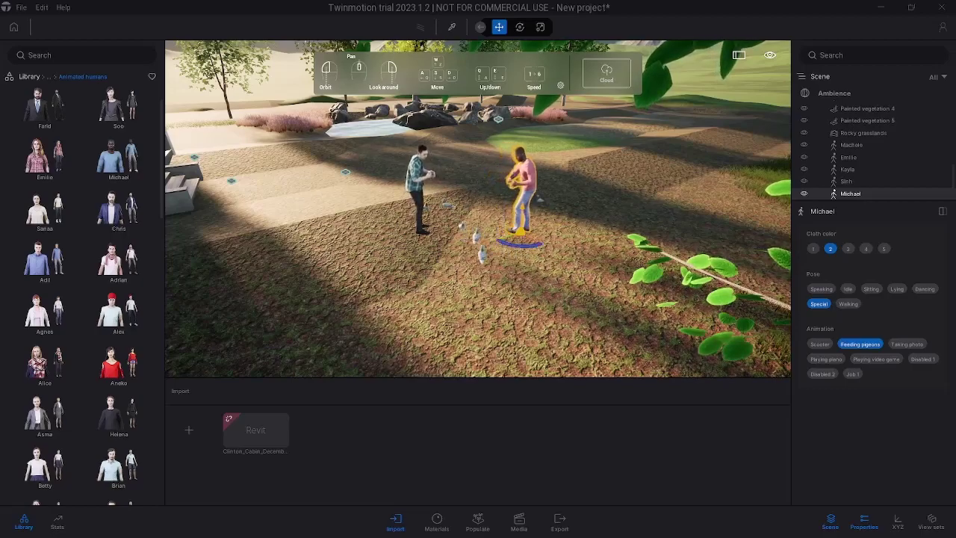
Place the Pickup 01 vehicle on the grass beside the tree, near Sinh and Michael.
{"action": "left_click_drag", "start_coordinate": [567, 224], "coordinate": [403, 215]}
{"action": "key", "text": "s"}
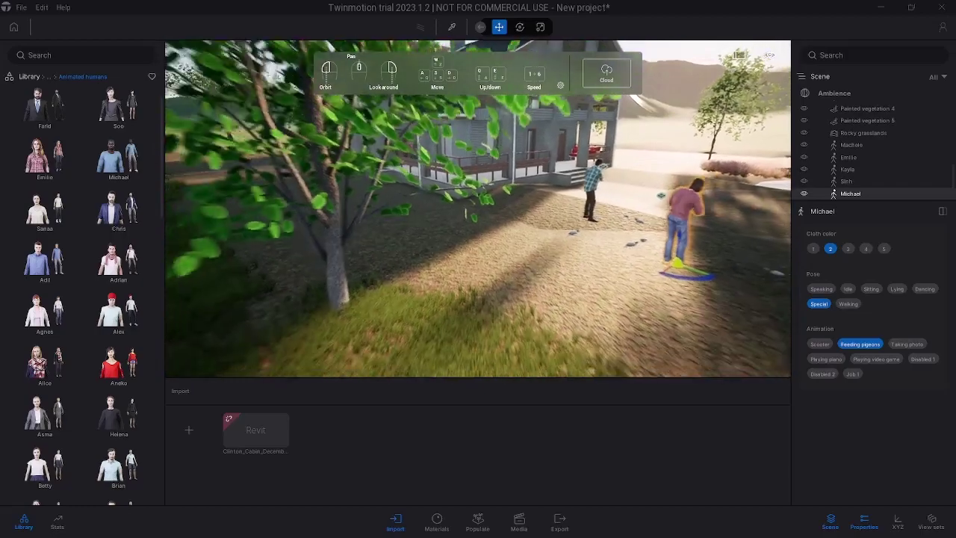
{"action": "right_click_drag", "start_coordinate": [478, 216], "coordinate": [538, 218]}
{"action": "key", "text": "w"}
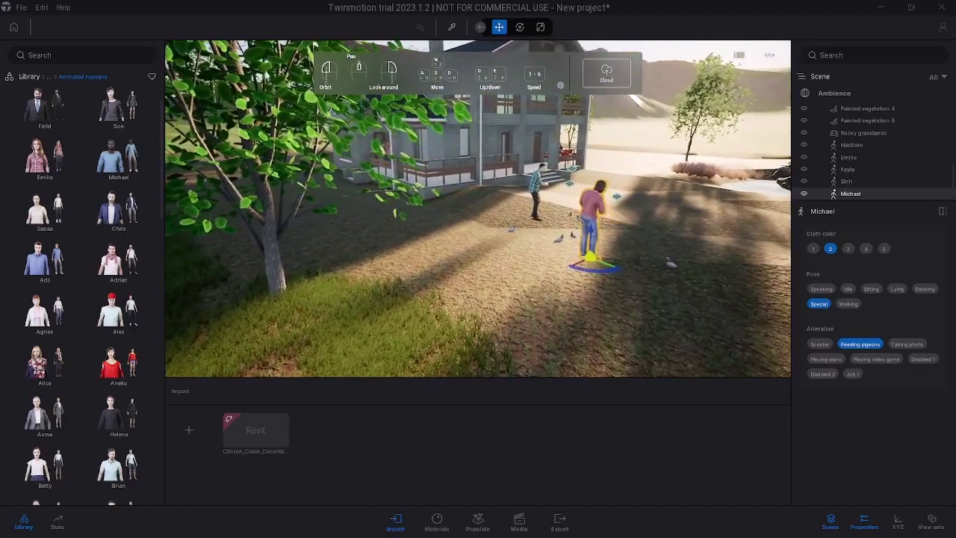
{"action": "left_click", "coordinate": [29, 77]}
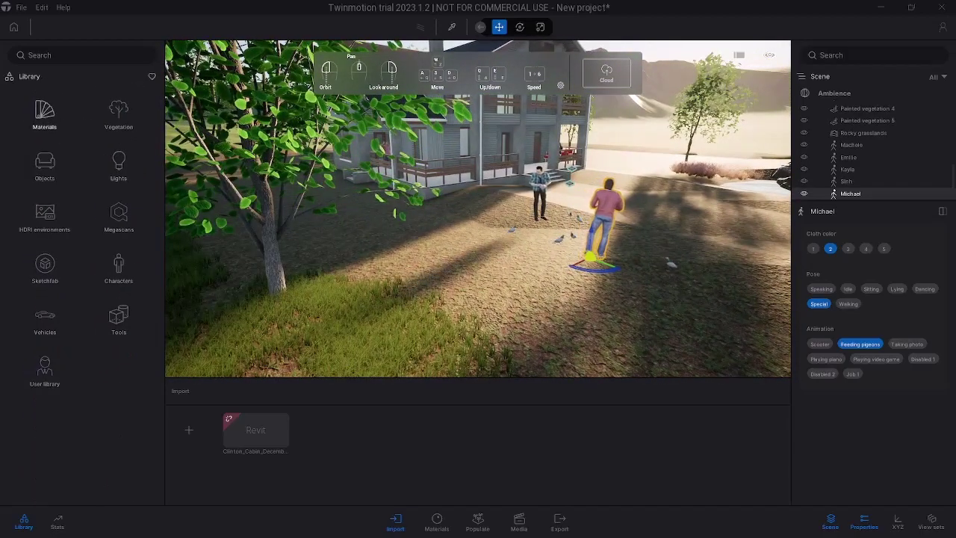
{"action": "left_click", "coordinate": [45, 319]}
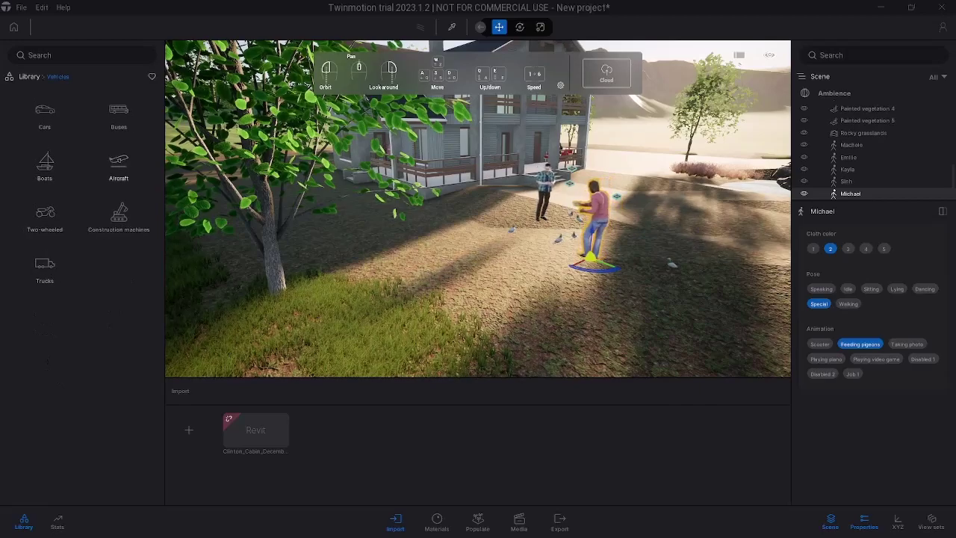
{"action": "left_click", "coordinate": [45, 112]}
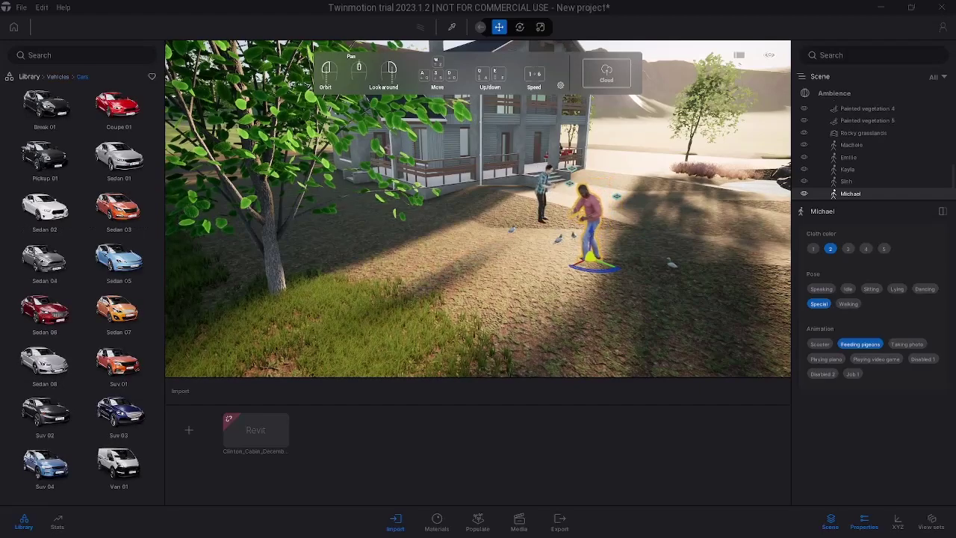
{"action": "mouse_move", "coordinate": [119, 258]}
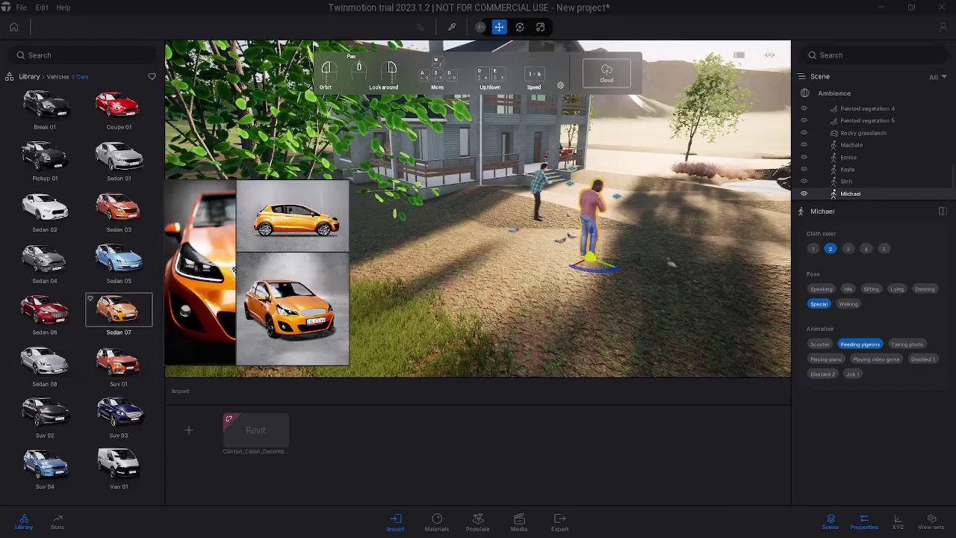
{"action": "mouse_move", "coordinate": [119, 362]}
{"action": "mouse_move", "coordinate": [45, 157]}
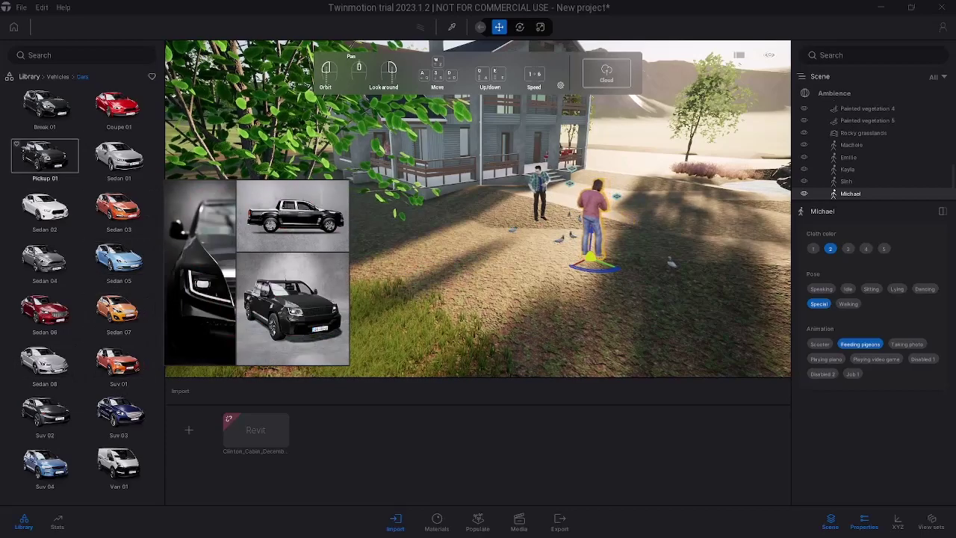
{"action": "left_click_drag", "start_coordinate": [45, 157], "coordinate": [508, 289]}
Place the Suv 03 vehicle on the grass next to the pickup.
{"action": "key", "text": "s"}
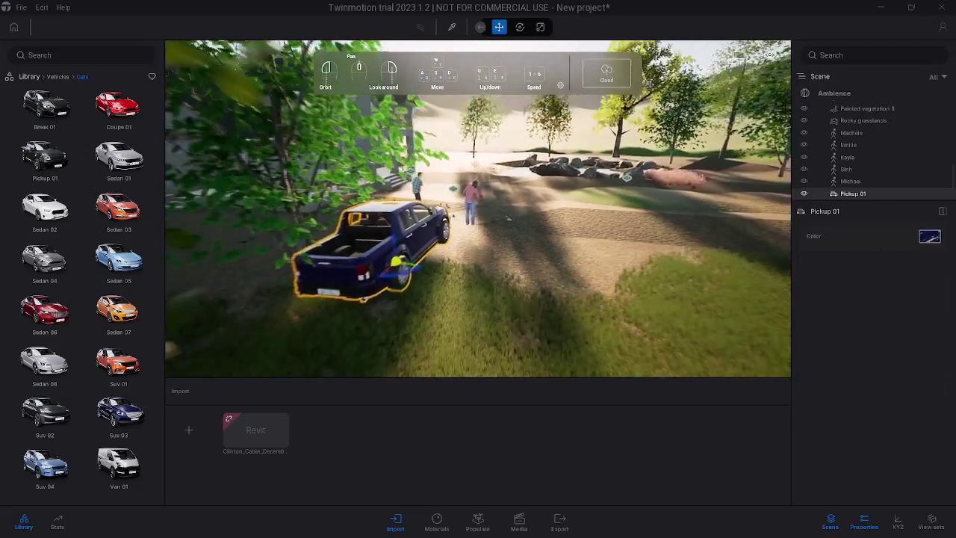
{"action": "key", "text": "d"}
{"action": "left_click_drag", "start_coordinate": [316, 272], "coordinate": [321, 239]}
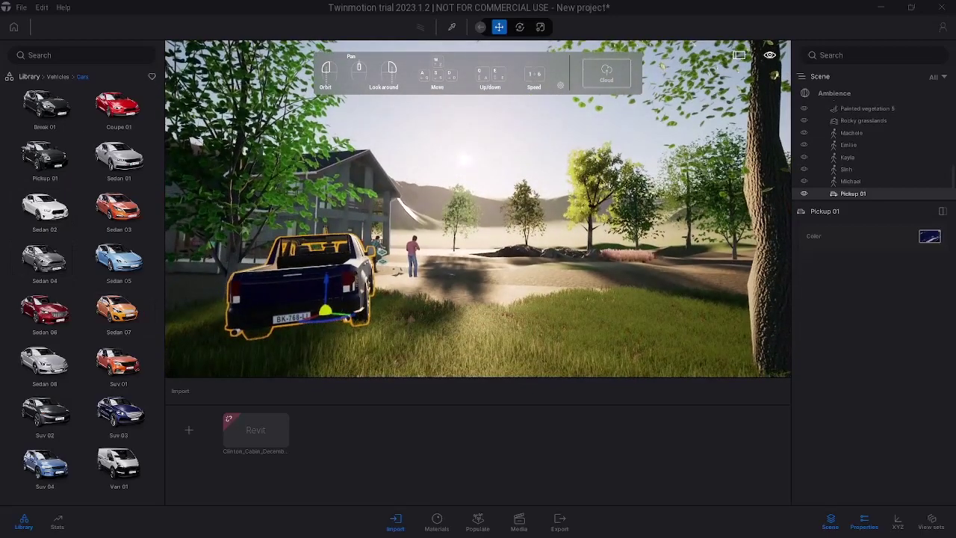
{"action": "mouse_move", "coordinate": [45, 258]}
{"action": "mouse_move", "coordinate": [44, 309]}
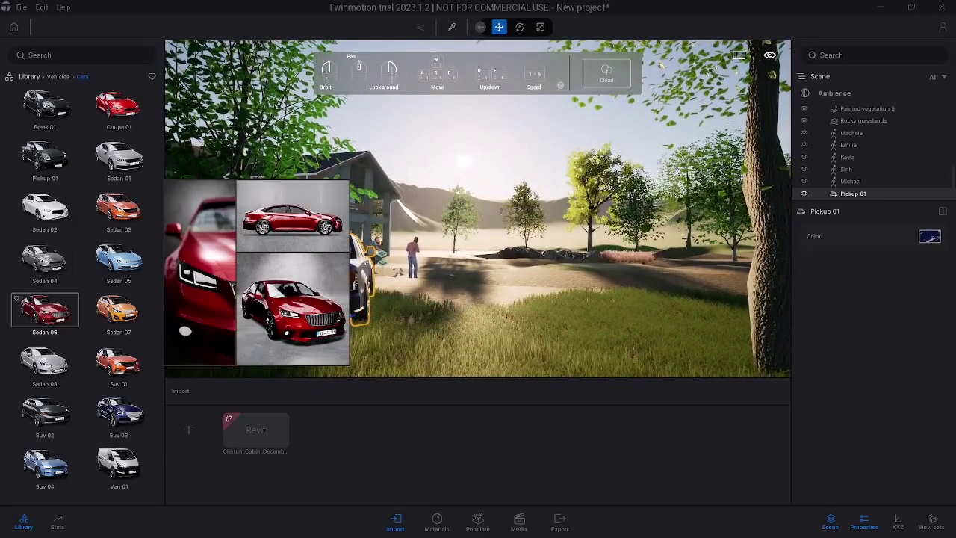
{"action": "mouse_move", "coordinate": [119, 412]}
{"action": "left_click_drag", "start_coordinate": [119, 412], "coordinate": [575, 312]}
Place the cow Marguerite on the grass near the trees, a short distance from the SUV.
{"action": "key", "text": "d"}
{"action": "right_click_drag", "start_coordinate": [485, 278], "coordinate": [313, 291]}
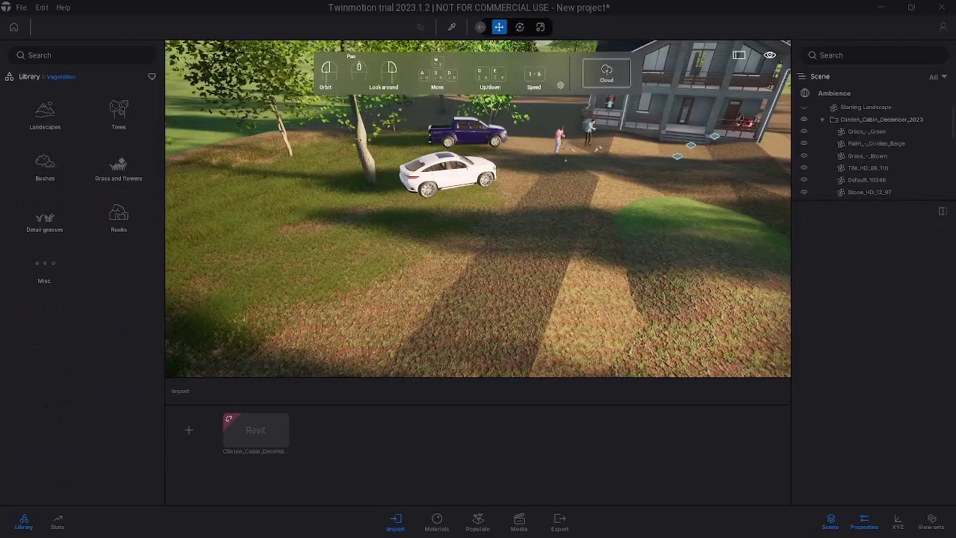
{"action": "key", "text": "d"}
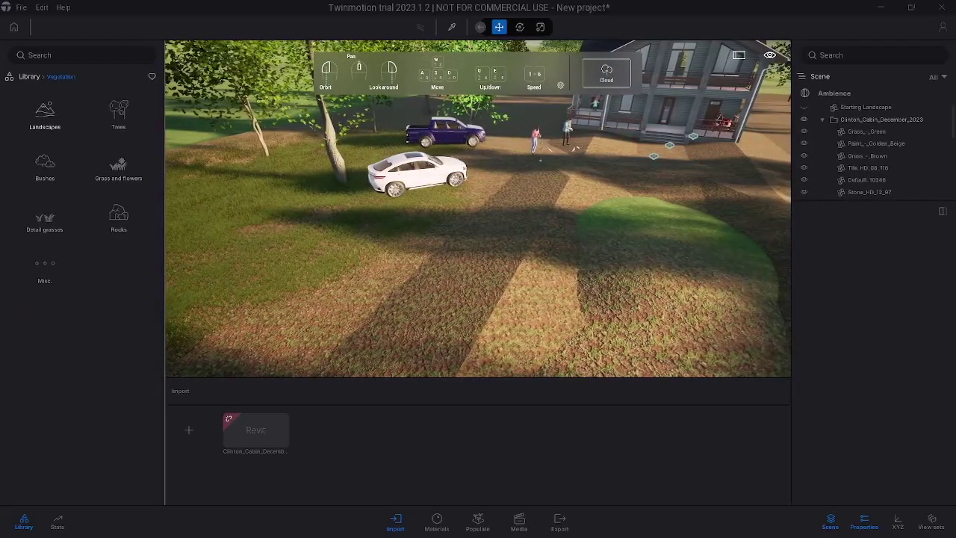
{"action": "left_click", "coordinate": [29, 77]}
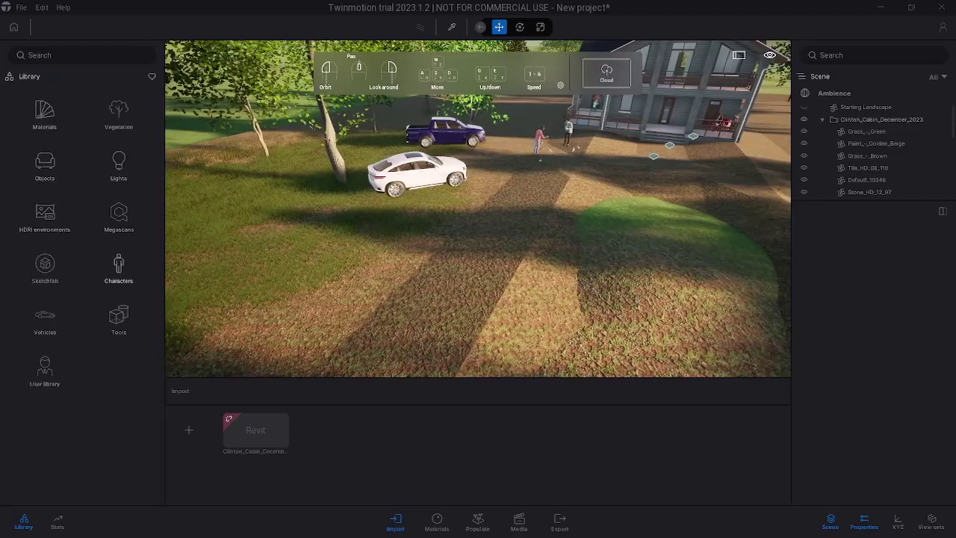
{"action": "left_click", "coordinate": [118, 274]}
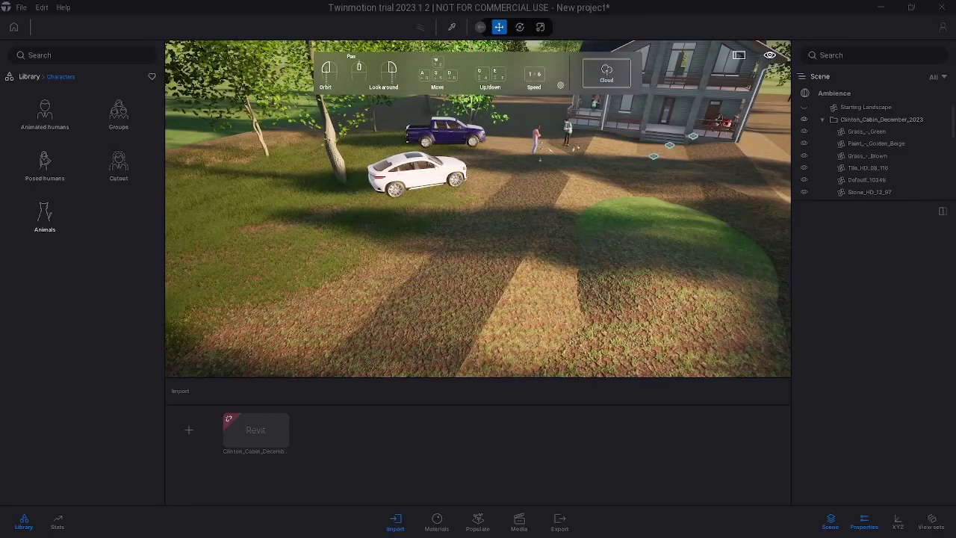
{"action": "left_click", "coordinate": [45, 217]}
{"action": "left_click_drag", "start_coordinate": [523, 239], "coordinate": [314, 230]}
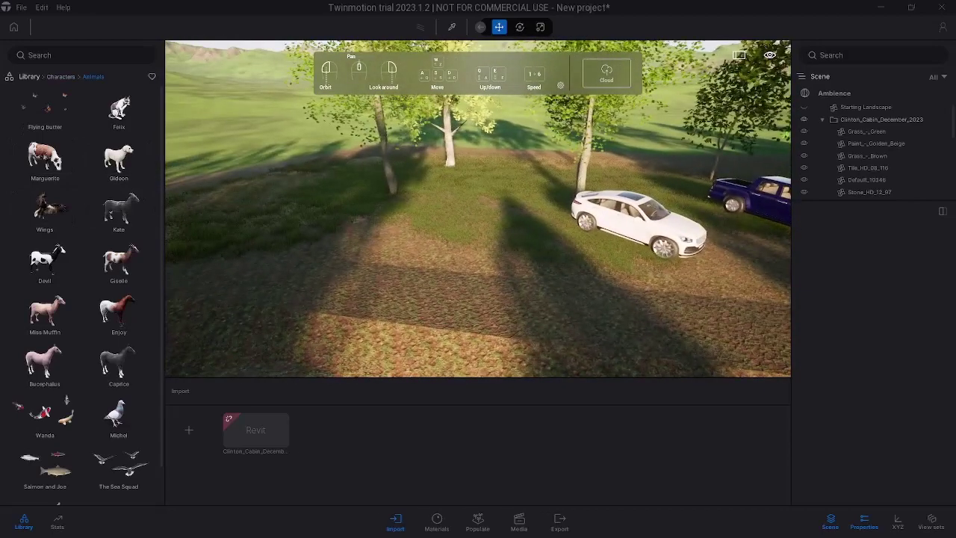
{"action": "left_click_drag", "start_coordinate": [45, 157], "coordinate": [399, 205]}
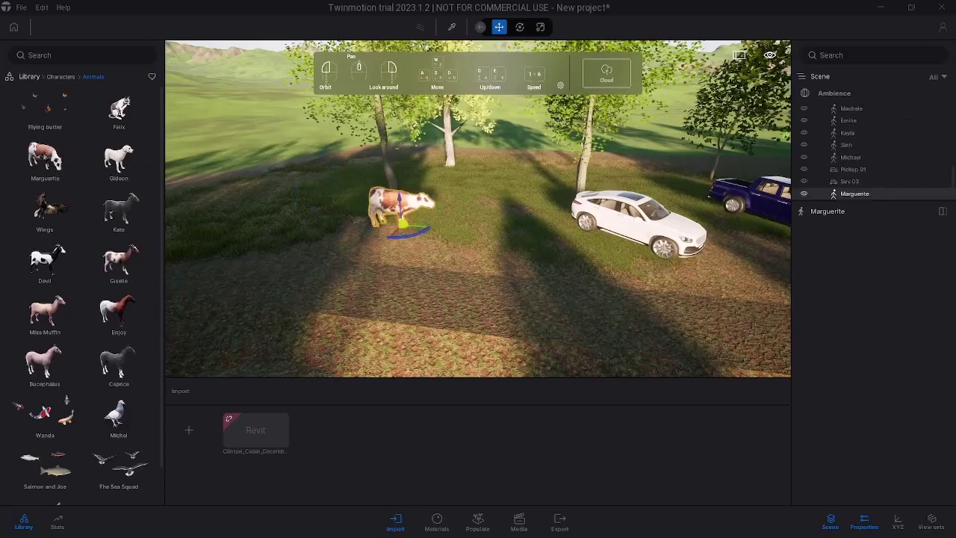
Place the goat Giselle on the shaded grass near the cow and rotate it.
{"action": "left_click", "coordinate": [457, 256]}
{"action": "mouse_move", "coordinate": [457, 255]}
{"action": "left_mouse_down"}
{"action": "mouse_move", "coordinate": [575, 261]}
{"action": "mouse_move", "coordinate": [586, 238]}
{"action": "left_mouse_up"}
{"action": "left_click_drag", "start_coordinate": [455, 286], "coordinate": [537, 293]}
{"action": "left_click_drag", "start_coordinate": [119, 261], "coordinate": [252, 190]}
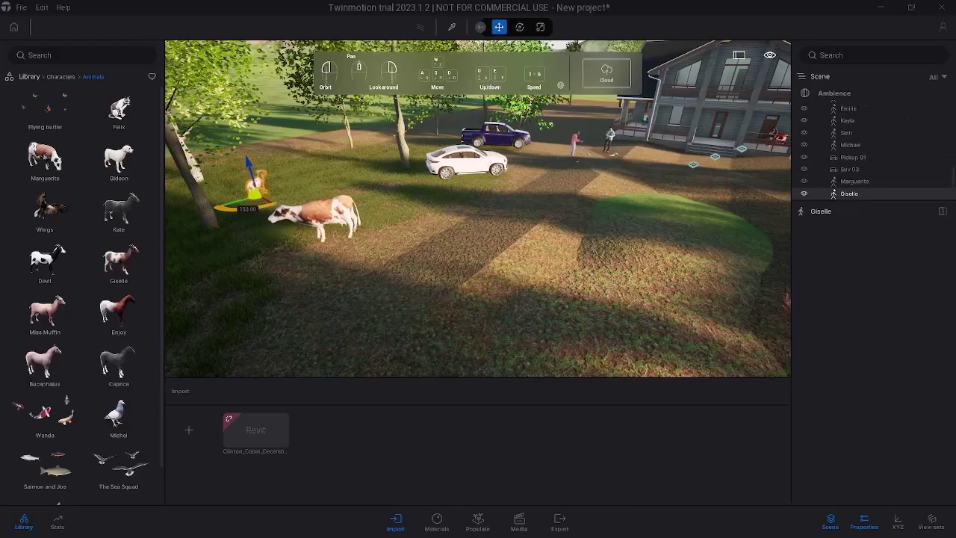
Place the horse Enjoy between the pond's pink plants and the tree, and rotate it.
{"action": "right_click_drag", "start_coordinate": [478, 216], "coordinate": [564, 195]}
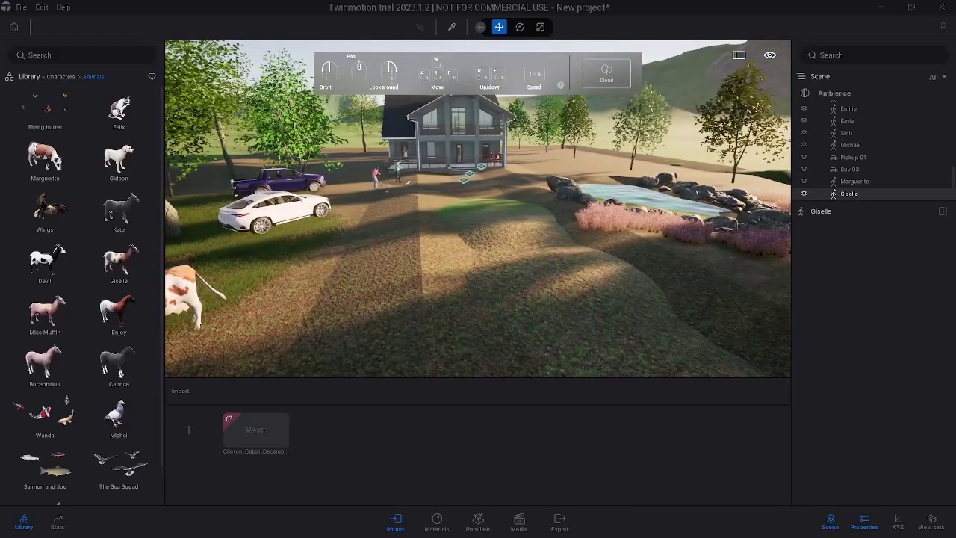
{"action": "key", "text": "d"}
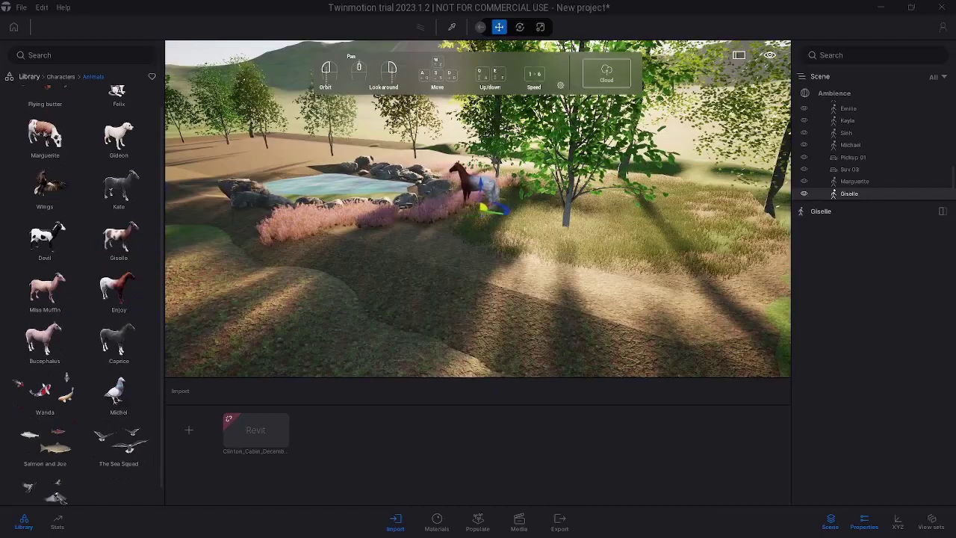
{"action": "left_click_drag", "start_coordinate": [481, 192], "coordinate": [498, 210]}
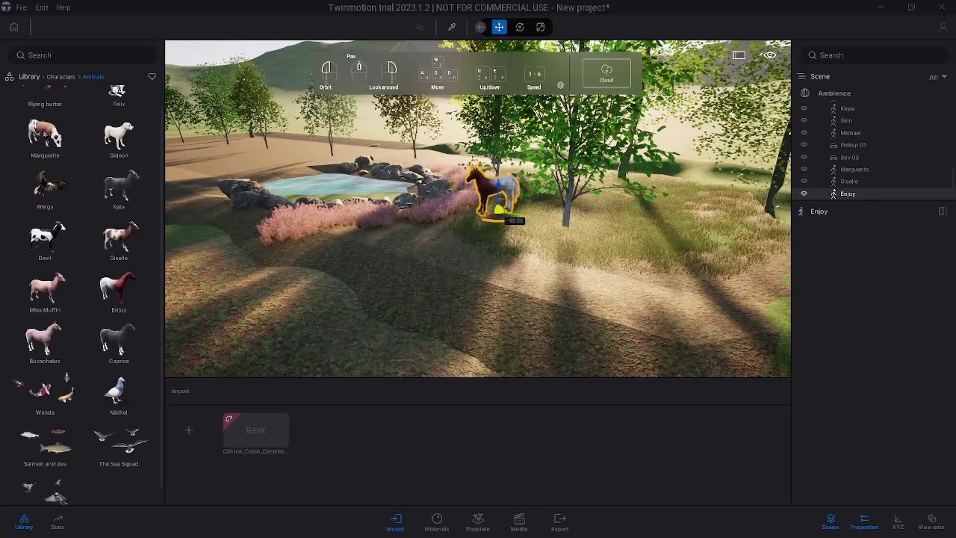
Place Rock 1 from the vegetation rocks on the grass beside the tree near the horse.
{"action": "left_click_drag", "start_coordinate": [566, 239], "coordinate": [524, 236]}
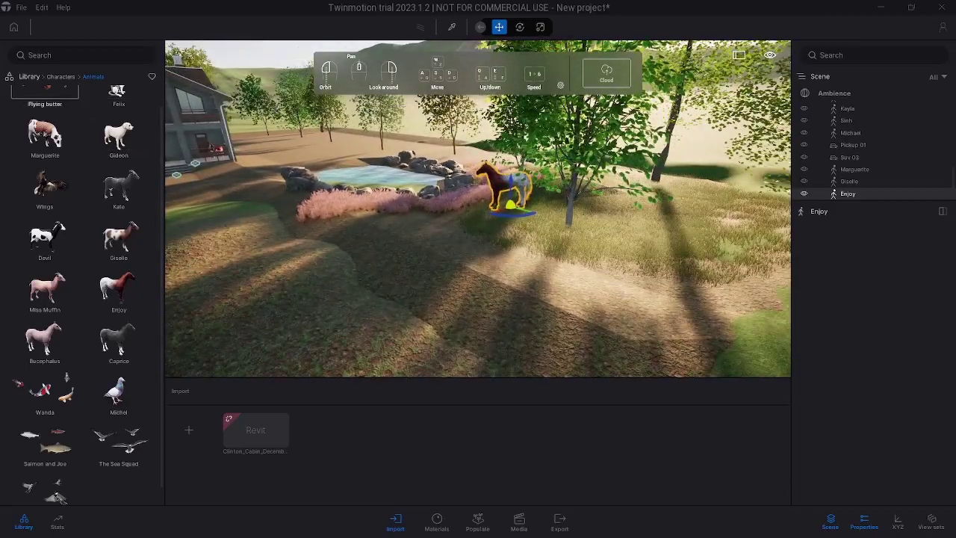
{"action": "left_click", "coordinate": [29, 77]}
{"action": "left_click", "coordinate": [45, 165]}
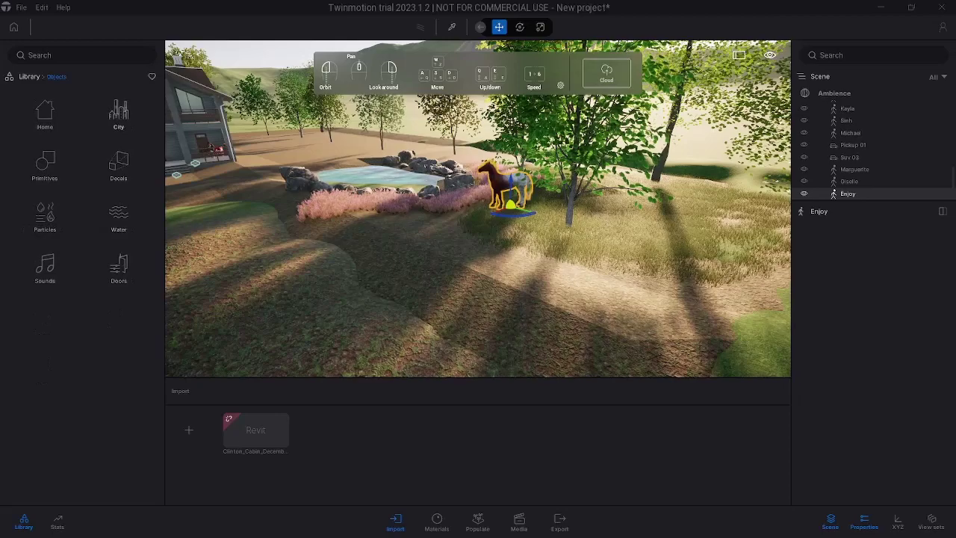
{"action": "left_click", "coordinate": [29, 77]}
{"action": "left_click", "coordinate": [119, 111]}
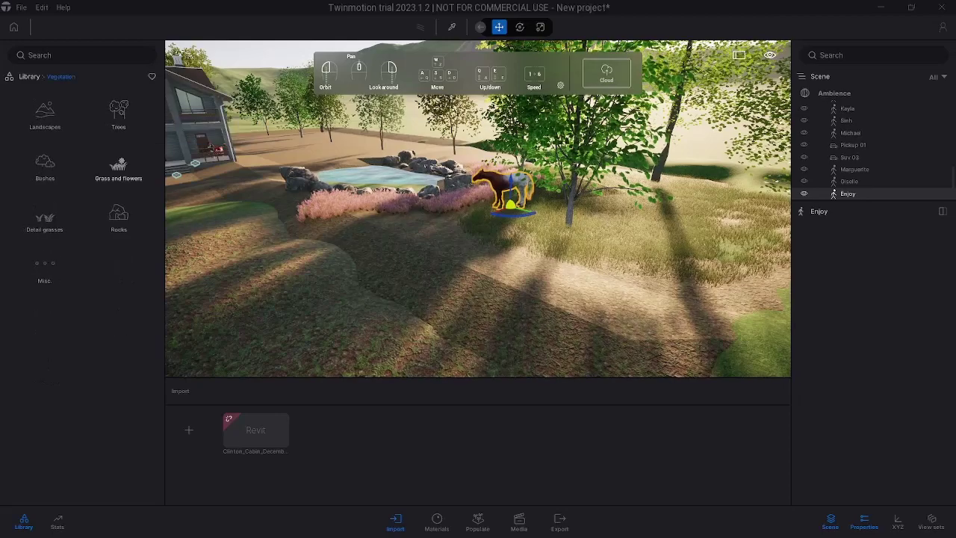
{"action": "left_click", "coordinate": [118, 217]}
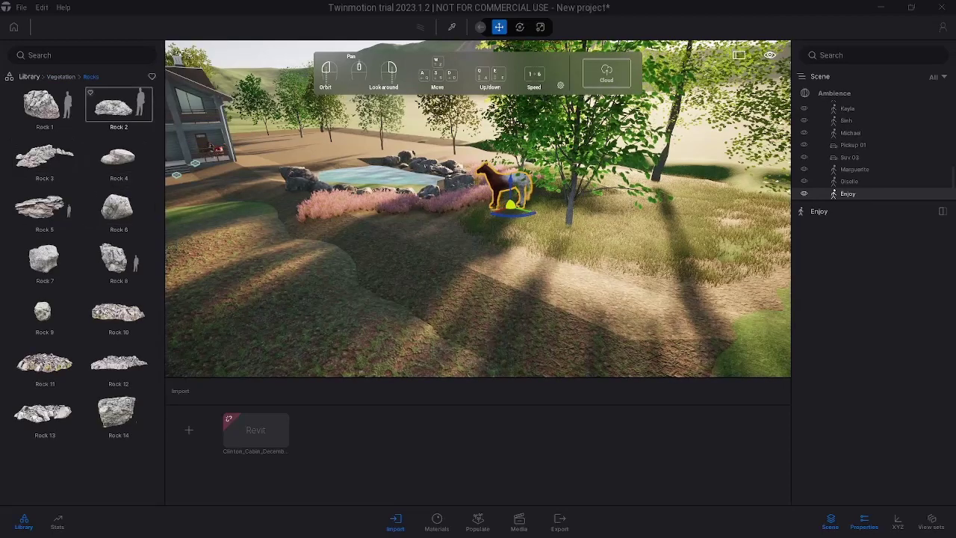
{"action": "left_click_drag", "start_coordinate": [418, 261], "coordinate": [522, 271]}
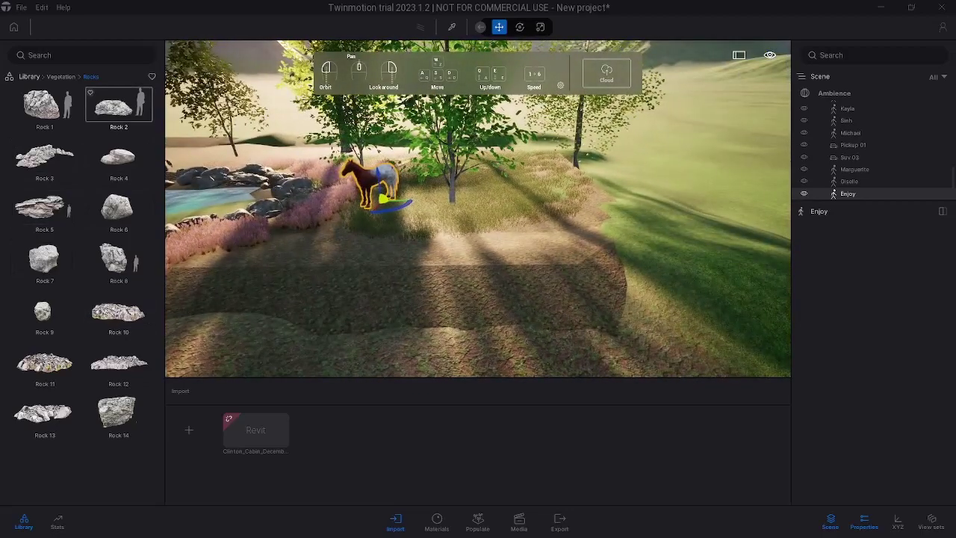
{"action": "left_click_drag", "start_coordinate": [45, 104], "coordinate": [522, 183]}
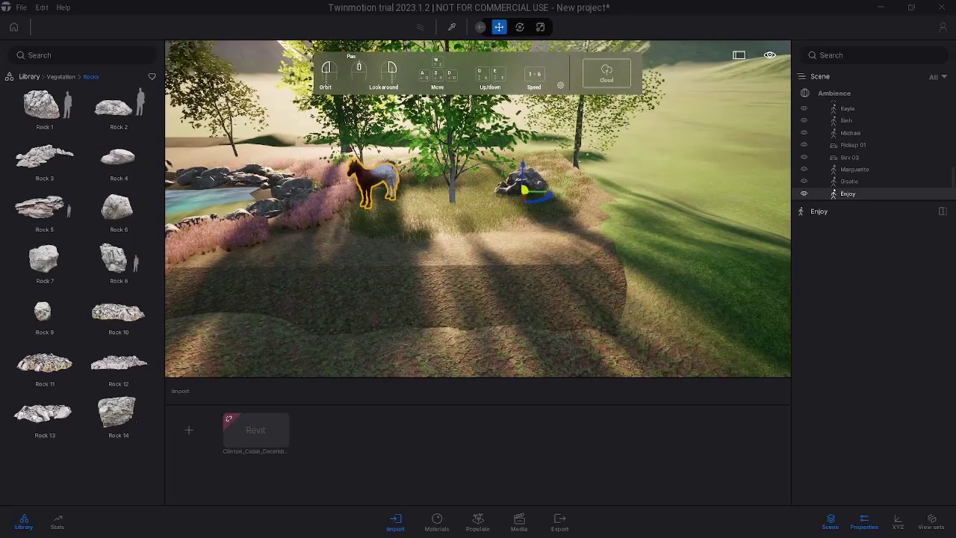
Load the foliage paint palette with Katsura tree, Turkey Oak, Nikko fir, Ginkgo, Japanese white larch and Koyama spruce.
{"action": "left_click_drag", "start_coordinate": [523, 247], "coordinate": [336, 242]}
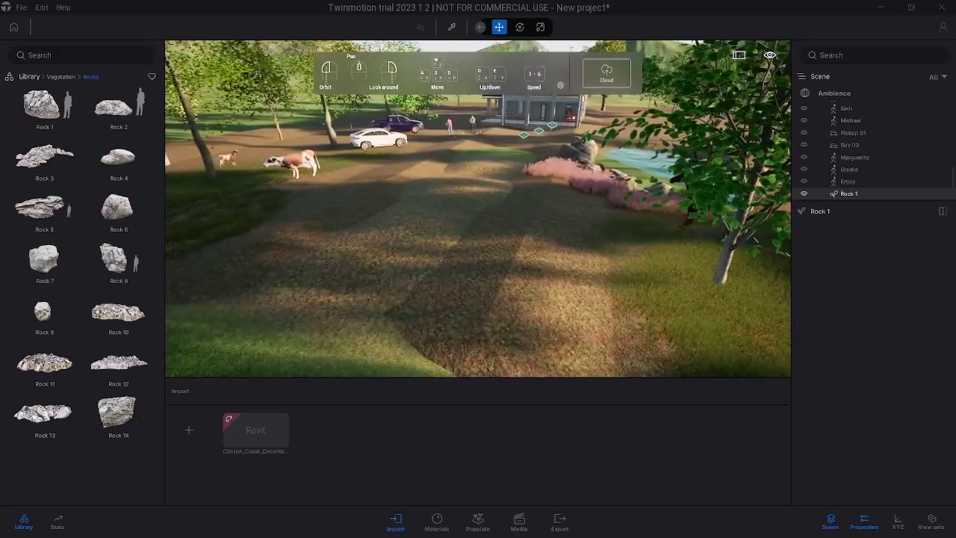
{"action": "right_click_drag", "start_coordinate": [478, 224], "coordinate": [549, 269]}
{"action": "key", "text": "s"}
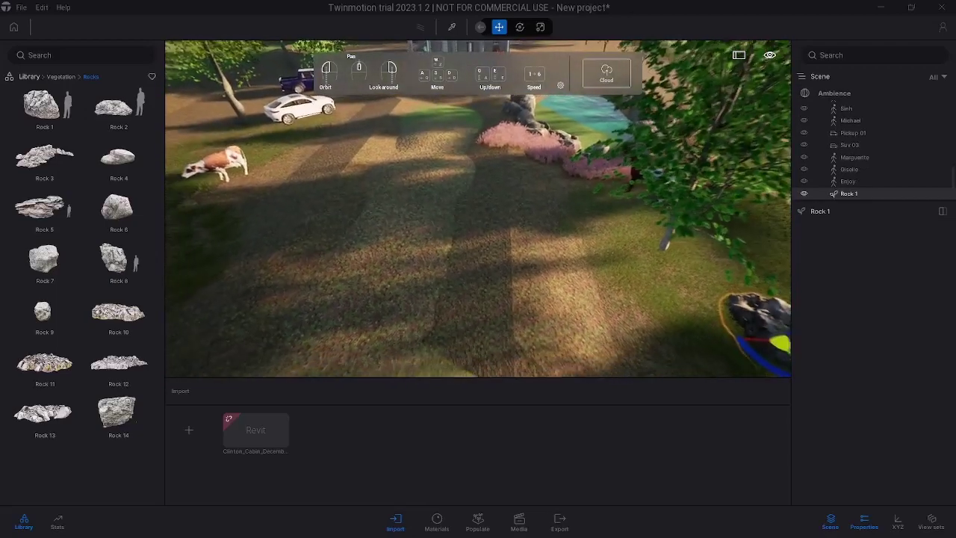
{"action": "key", "text": "s"}
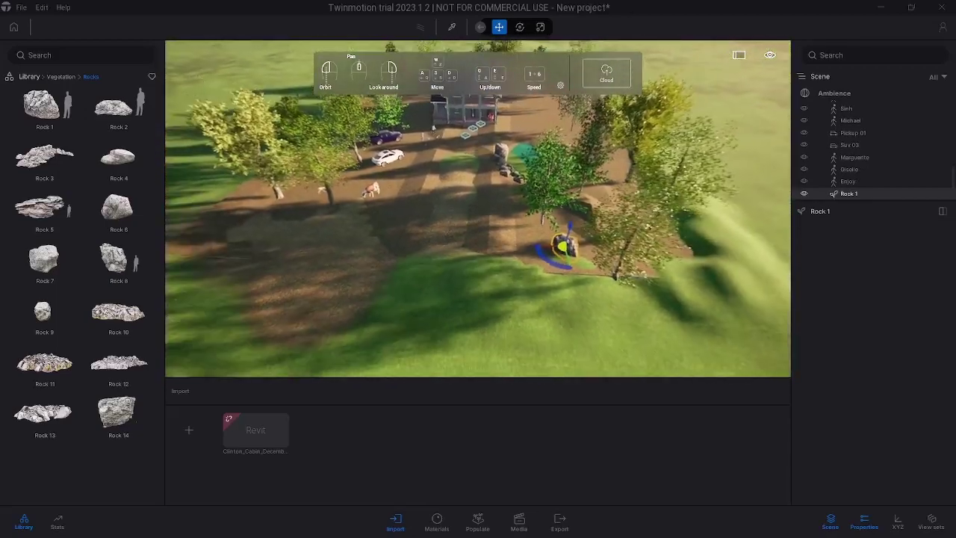
{"action": "key", "text": "s"}
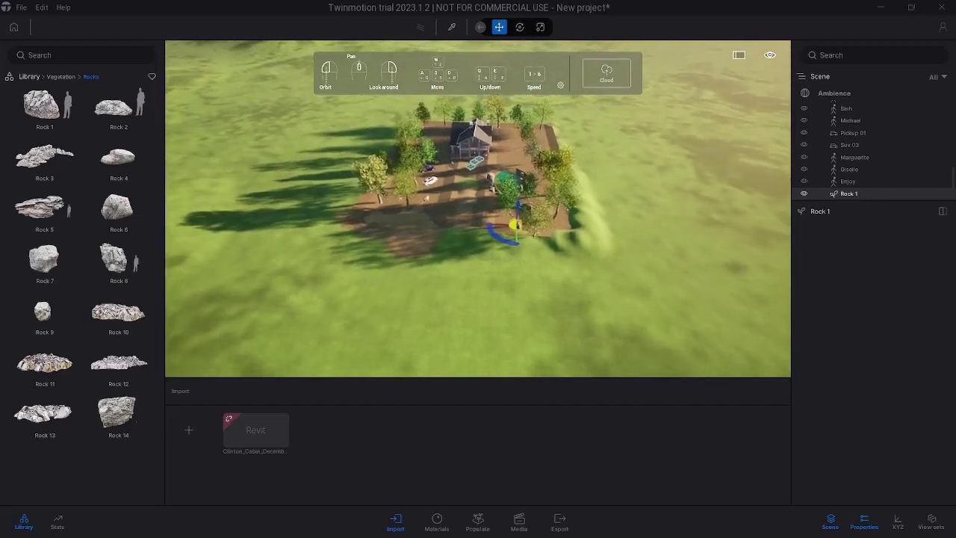
{"action": "key", "text": "s"}
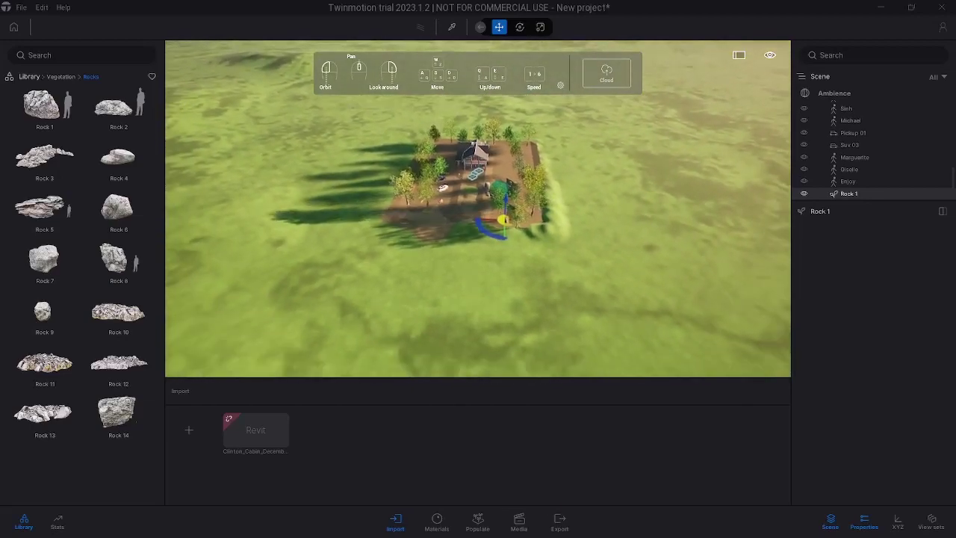
{"action": "key", "text": "s"}
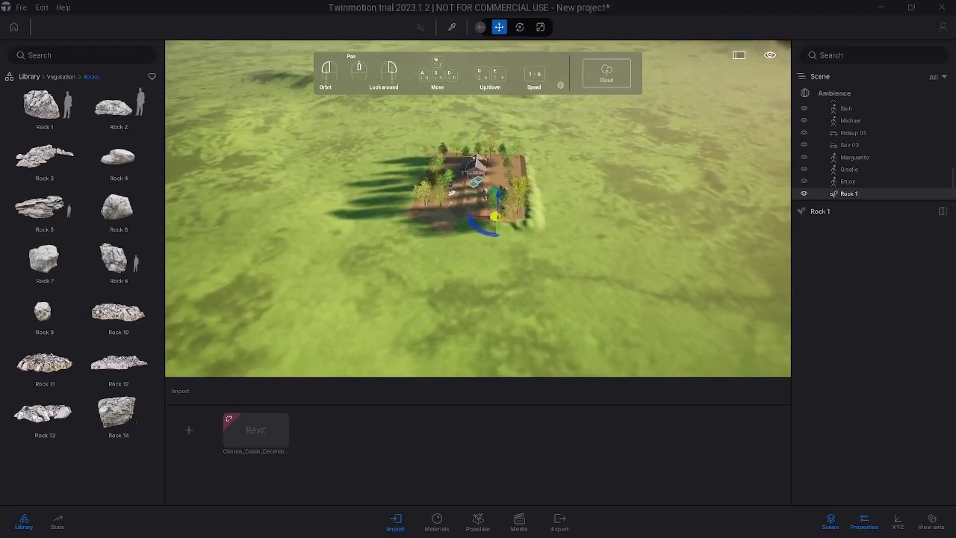
{"action": "left_click", "coordinate": [478, 519]}
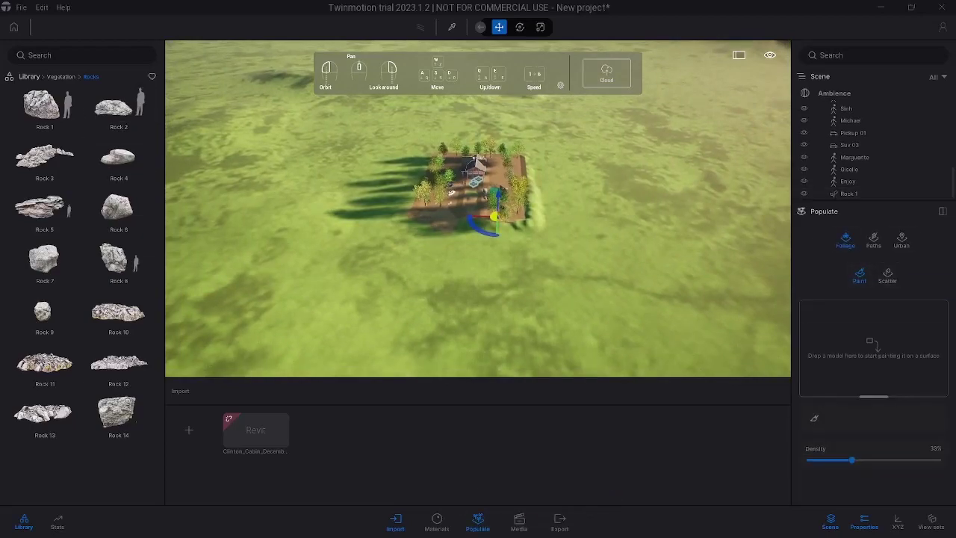
{"action": "left_click", "coordinate": [62, 77]}
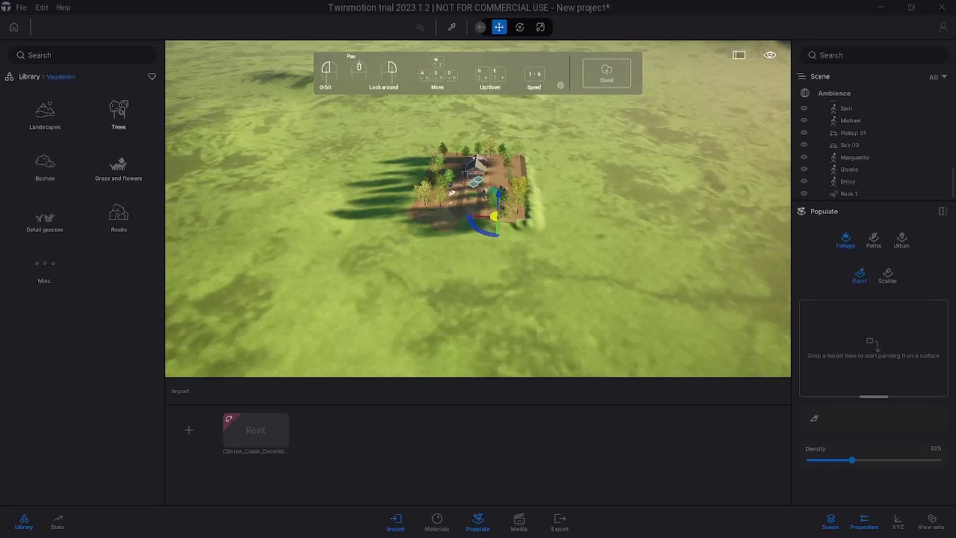
{"action": "left_click", "coordinate": [119, 113]}
{"action": "mouse_move", "coordinate": [45, 105]}
{"action": "mouse_move", "coordinate": [45, 362]}
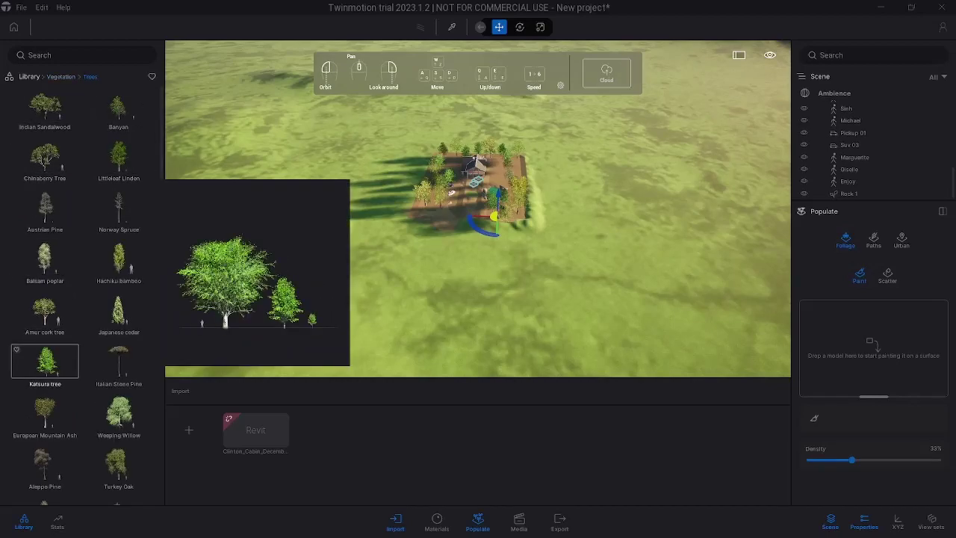
{"action": "left_click_drag", "start_coordinate": [45, 362], "coordinate": [866, 349]}
{"action": "mouse_move", "coordinate": [119, 309]}
{"action": "mouse_move", "coordinate": [45, 411]}
{"action": "scroll", "coordinate": [119, 448], "scroll_direction": "down", "scroll_amount": 1}
{"action": "left_click_drag", "start_coordinate": [118, 433], "coordinate": [896, 336]}
{"action": "mouse_move", "coordinate": [45, 480]}
{"action": "left_click_drag", "start_coordinate": [45, 480], "coordinate": [893, 351]}
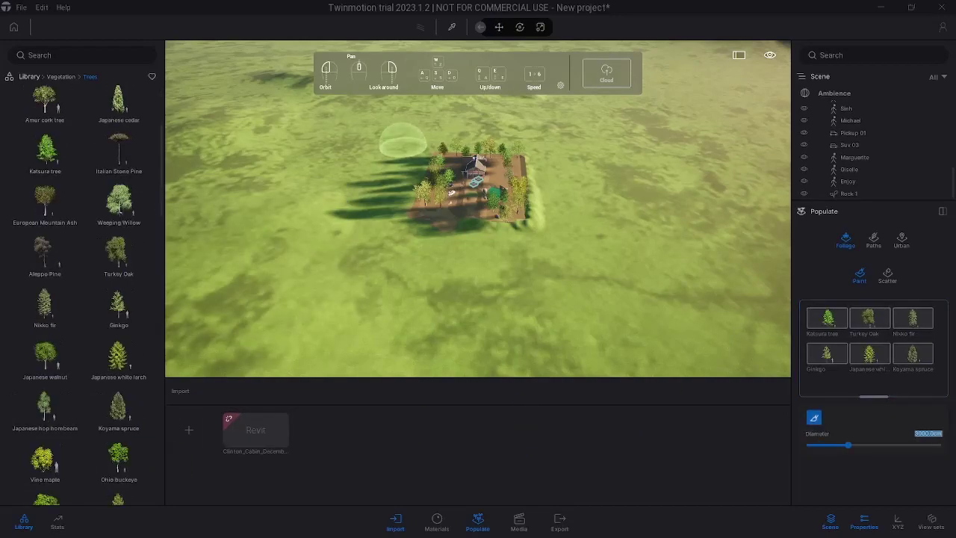
Paint the selected mix of trees onto the open terrain behind and around the cabin site.
{"action": "left_click", "coordinate": [405, 146]}
{"action": "mouse_move", "coordinate": [404, 146]}
{"action": "left_mouse_down"}
{"action": "mouse_move", "coordinate": [374, 173]}
{"action": "mouse_move", "coordinate": [367, 197]}
{"action": "mouse_move", "coordinate": [409, 134]}
{"action": "mouse_move", "coordinate": [557, 138]}
{"action": "mouse_move", "coordinate": [553, 156]}
{"action": "mouse_move", "coordinate": [549, 142]}
{"action": "mouse_move", "coordinate": [429, 108]}
{"action": "mouse_move", "coordinate": [392, 122]}
{"action": "left_mouse_up"}
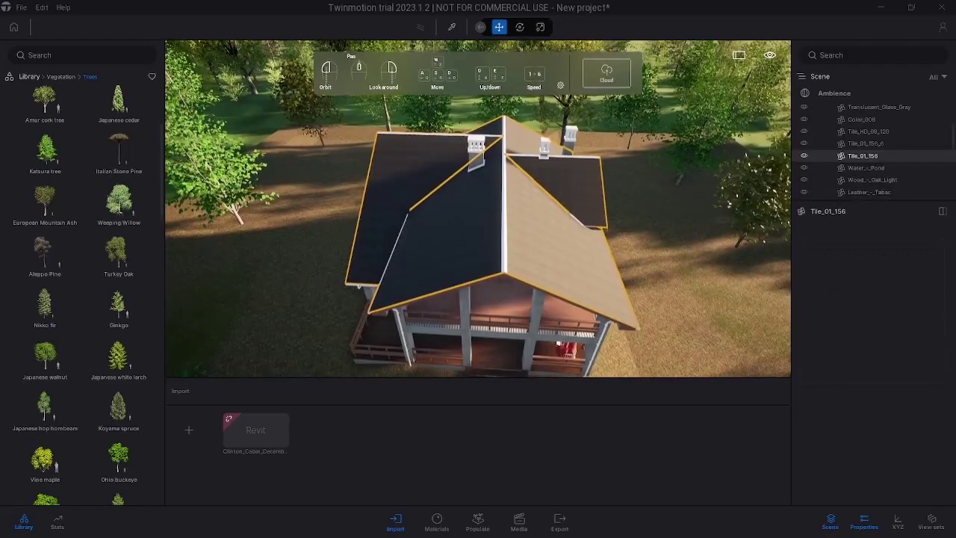
Create a first image framing the cabin and pond with the horse in the foreground, and set its time of day to 07:41.
{"action": "key", "text": "s"}
{"action": "key", "text": "q"}
{"action": "left_click_drag", "start_coordinate": [478, 299], "coordinate": [478, 191]}
{"action": "right_click_drag", "start_coordinate": [477, 224], "coordinate": [448, 191]}
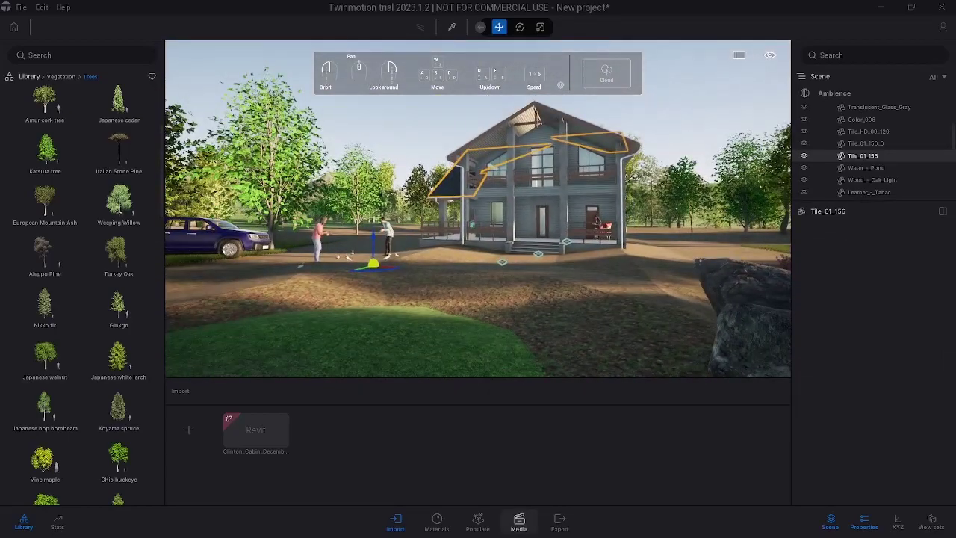
{"action": "left_click", "coordinate": [519, 521]}
{"action": "key", "text": "s"}
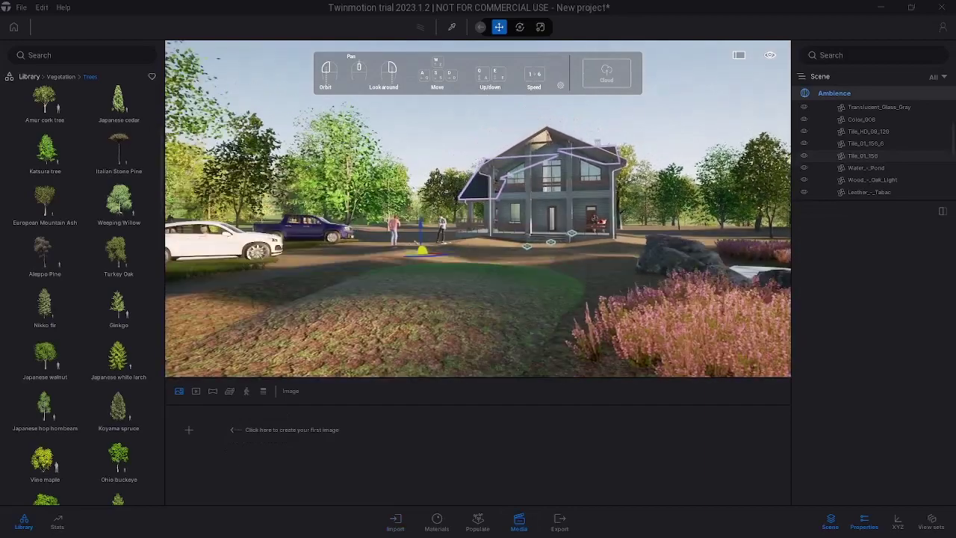
{"action": "key", "text": "s"}
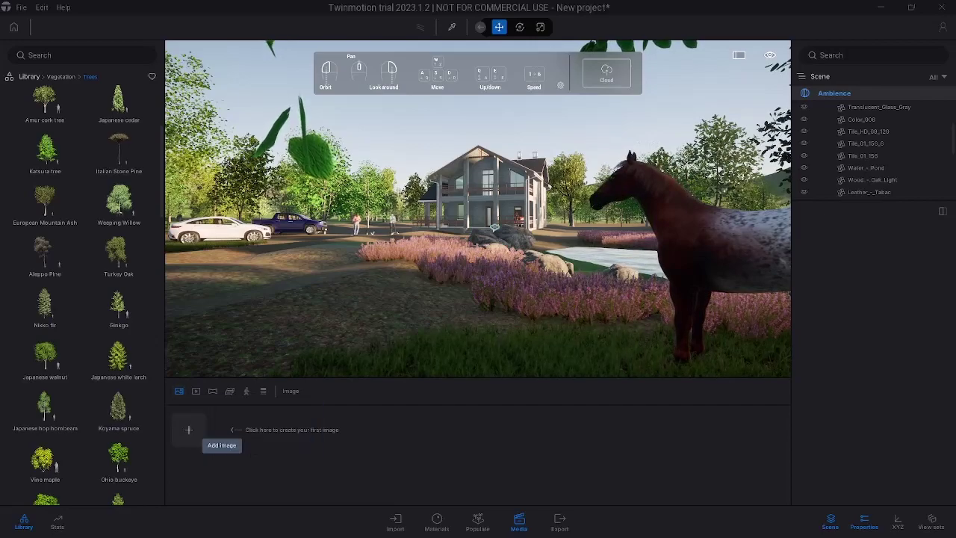
{"action": "left_click", "coordinate": [189, 429]}
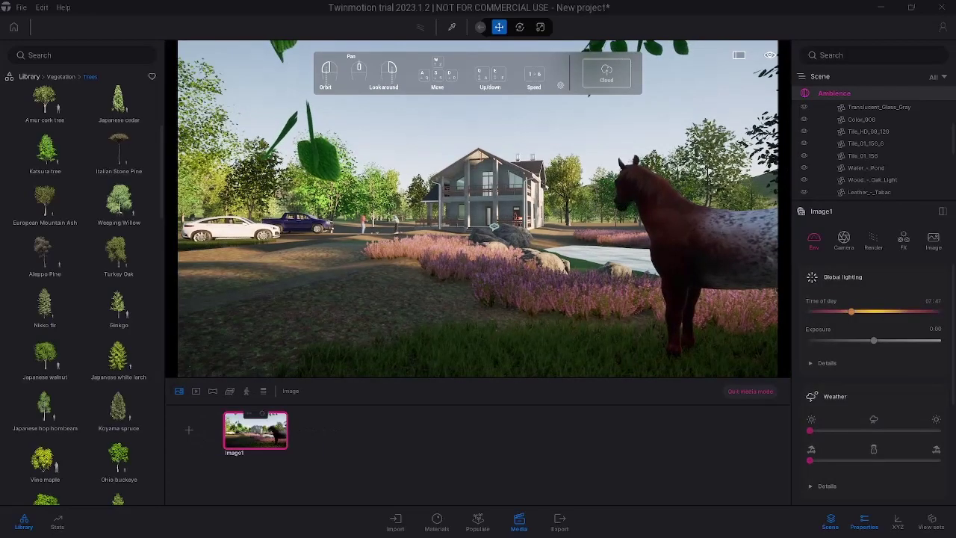
{"action": "mouse_move", "coordinate": [851, 311]}
{"action": "left_mouse_down"}
{"action": "mouse_move", "coordinate": [872, 312]}
{"action": "mouse_move", "coordinate": [838, 311]}
{"action": "mouse_move", "coordinate": [850, 312]}
{"action": "left_mouse_up"}
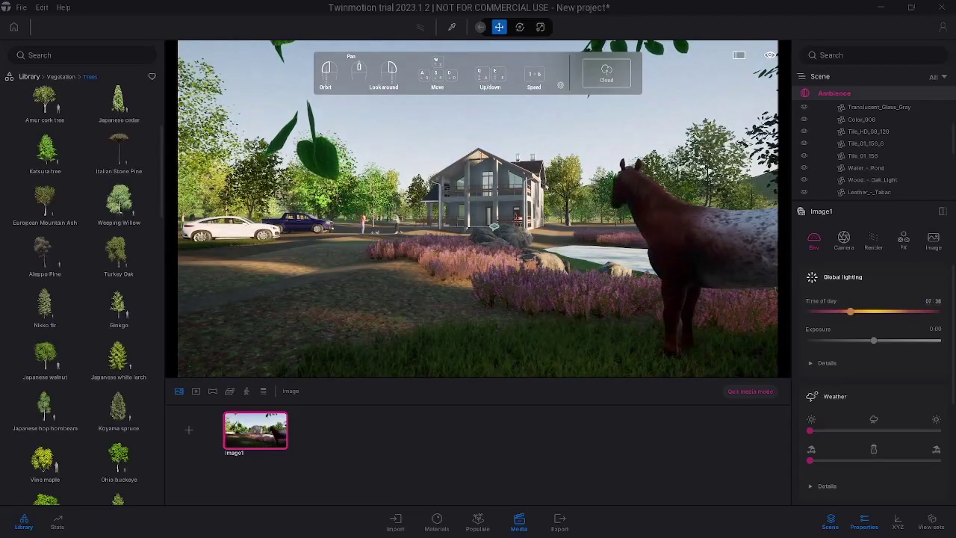
{"action": "left_click_drag", "start_coordinate": [850, 312], "coordinate": [850, 311]}
Create a second image showing the cabin from beside the white SUV on the grass.
{"action": "key", "text": "a"}
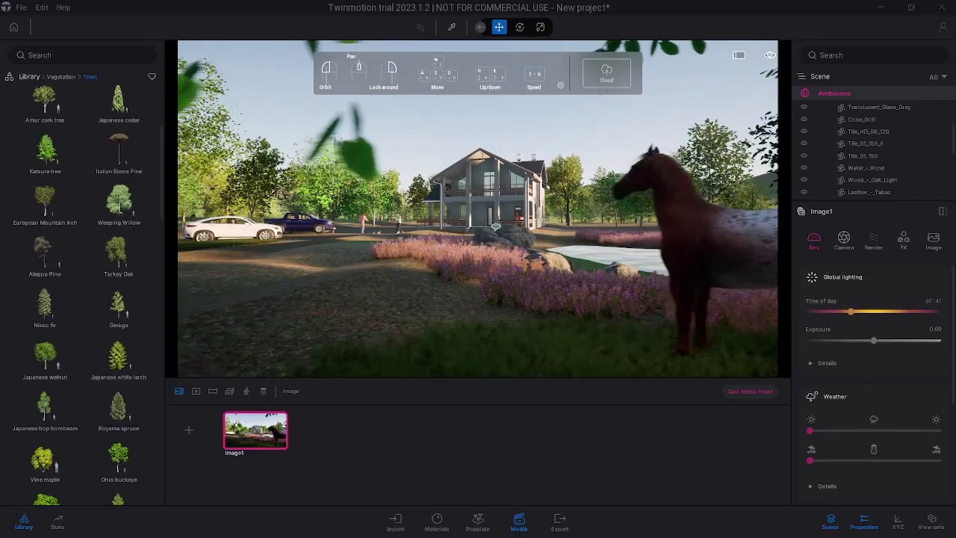
{"action": "key", "text": "a"}
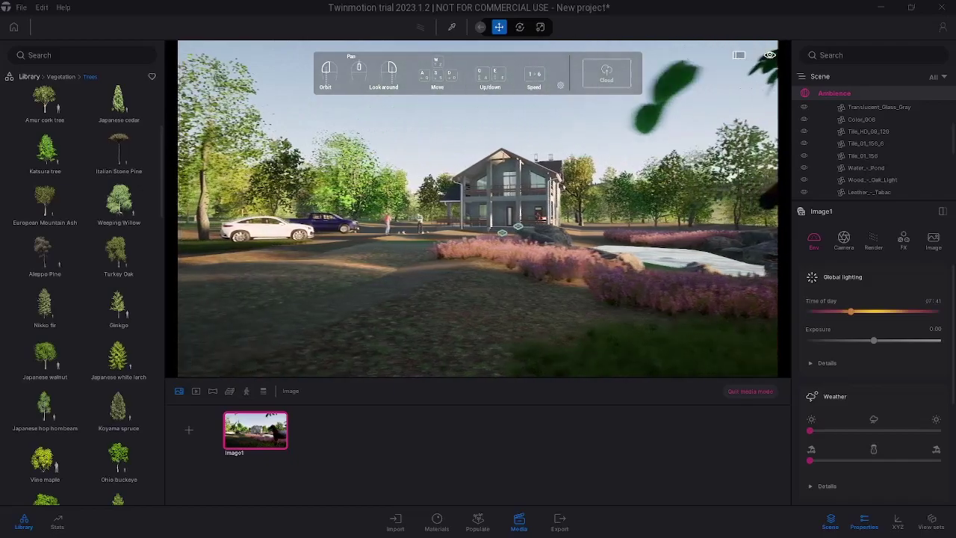
{"action": "key", "text": "a"}
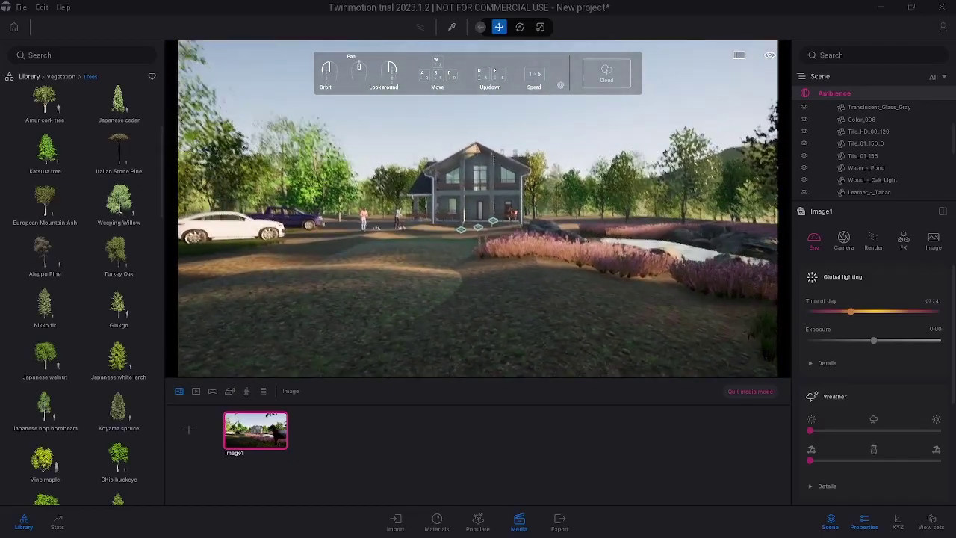
{"action": "key", "text": "w"}
{"action": "key", "text": "a"}
{"action": "key", "text": "w"}
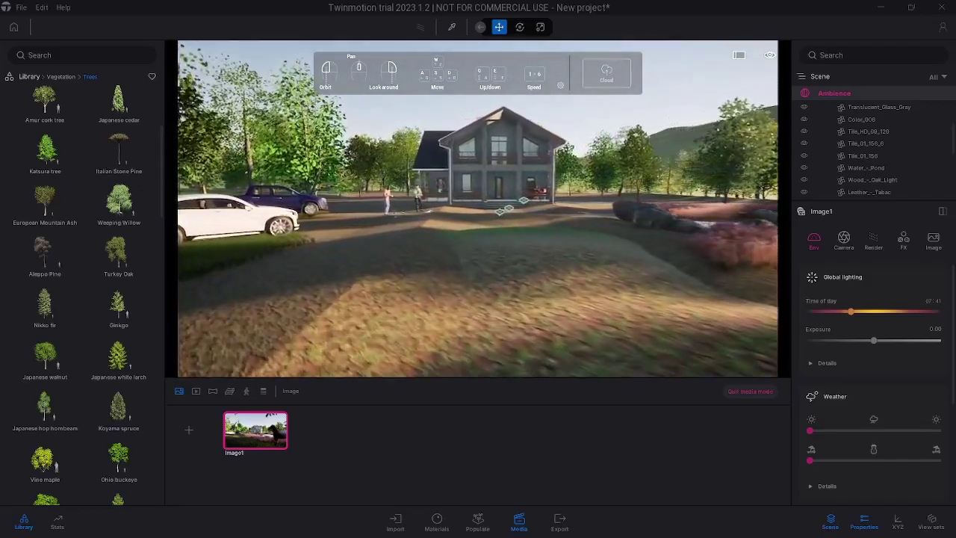
{"action": "key", "text": "w"}
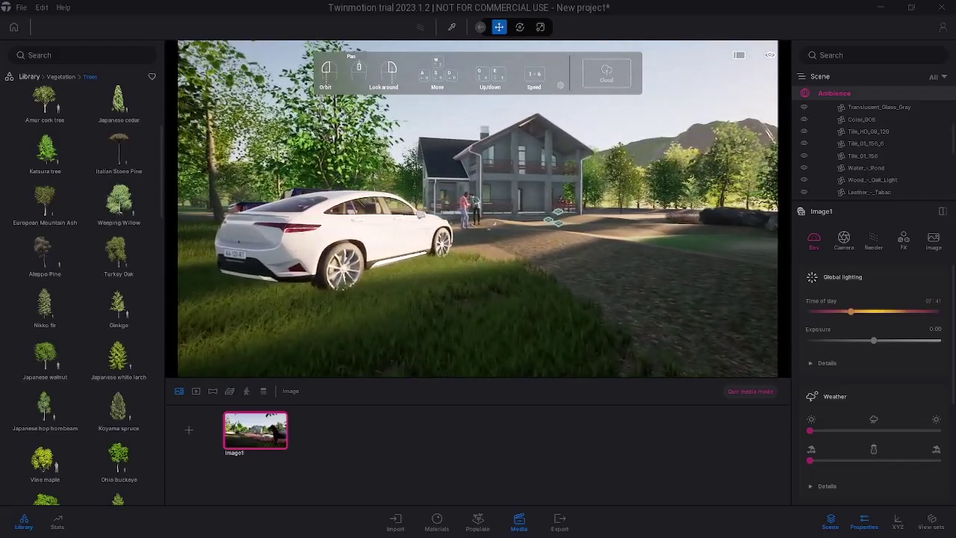
{"action": "key", "text": "w"}
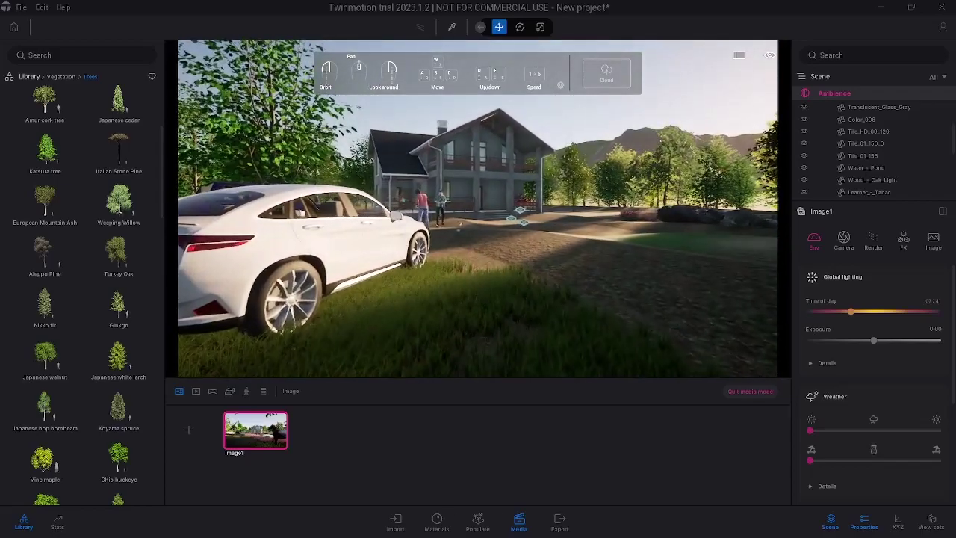
{"action": "key", "text": "w"}
{"action": "key", "text": "e"}
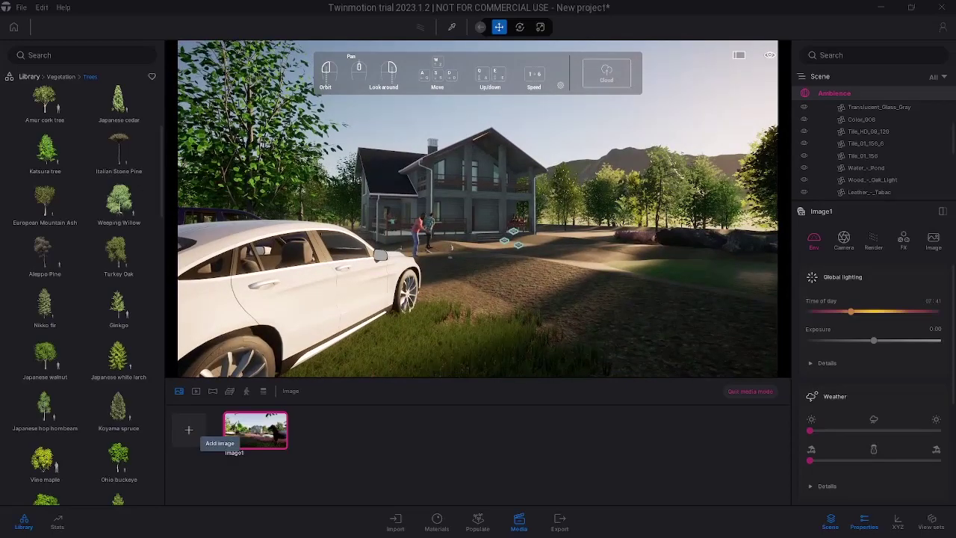
{"action": "left_click", "coordinate": [189, 431]}
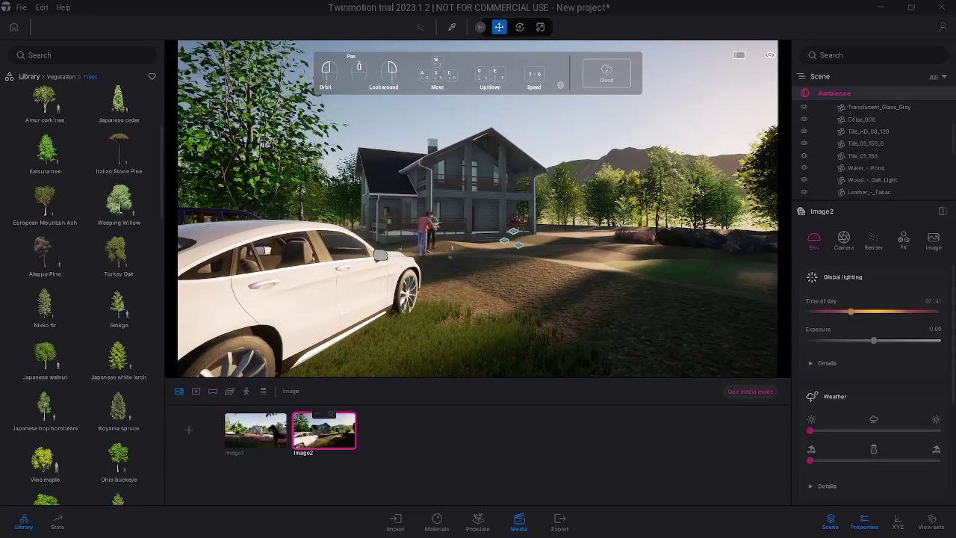
Create a third image facing the cabin's front facade with the time of day set to about 20:10.
{"action": "key", "text": "d"}
{"action": "key", "text": "w"}
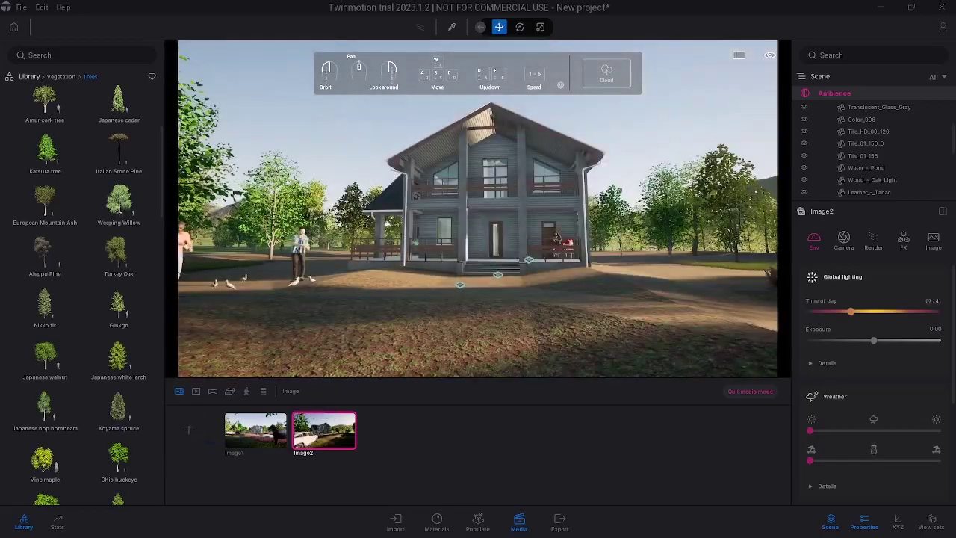
{"action": "left_click_drag", "start_coordinate": [851, 311], "coordinate": [918, 312]}
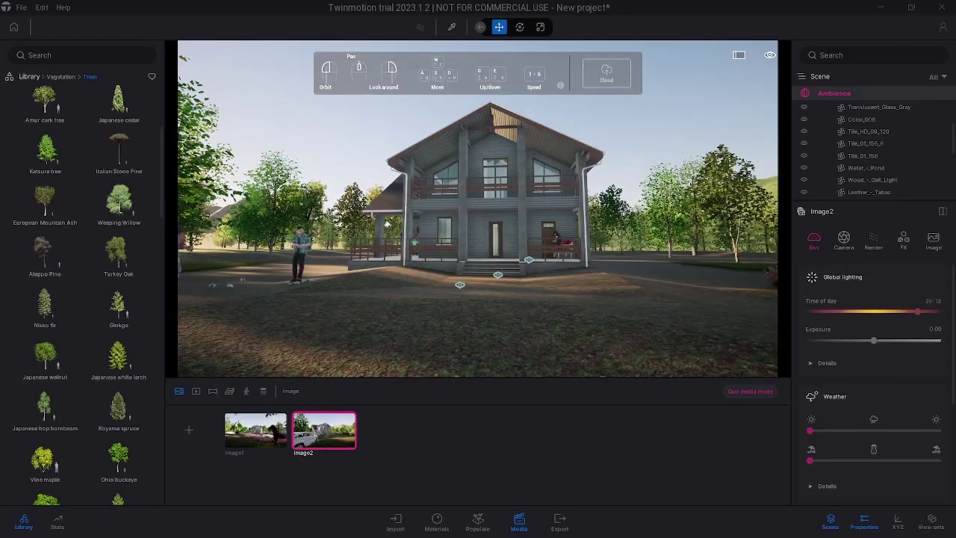
{"action": "left_click", "coordinate": [189, 430]}
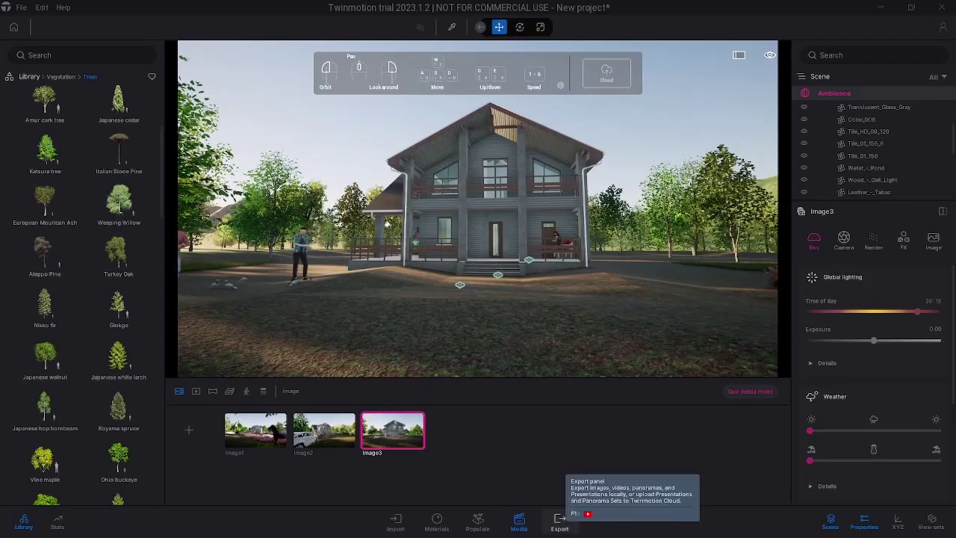
Select Image1, Image2 and Image3 for local image export.
{"action": "left_click", "coordinate": [559, 521]}
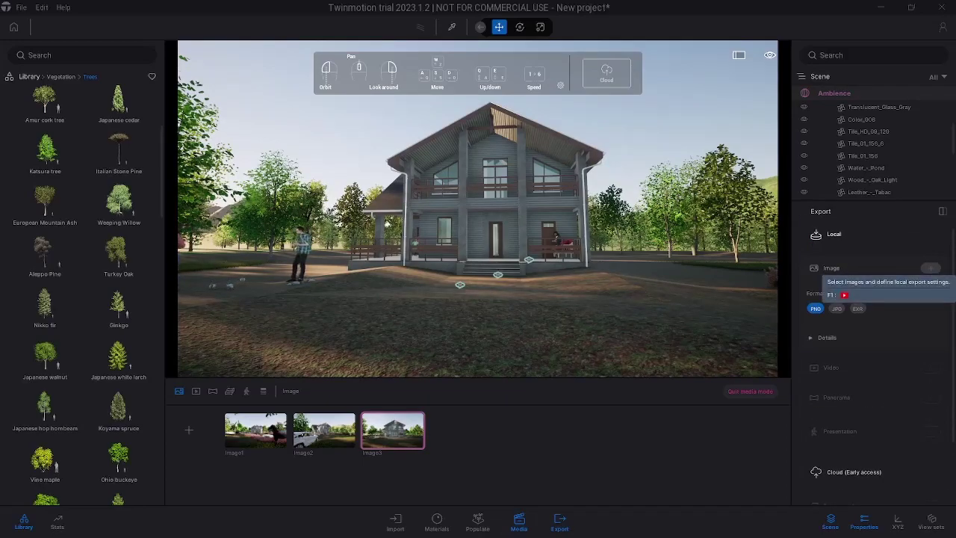
{"action": "left_click", "coordinate": [929, 267]}
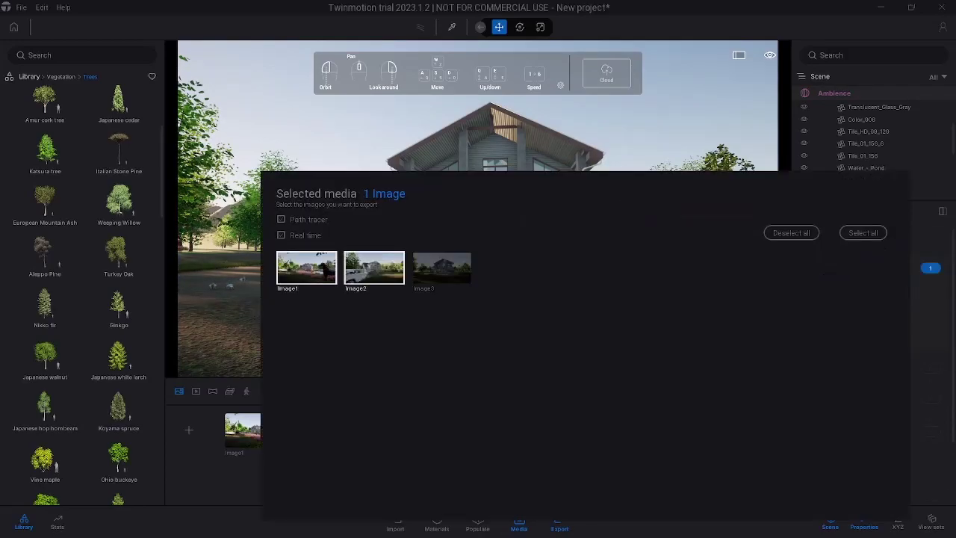
{"action": "left_click", "coordinate": [374, 268]}
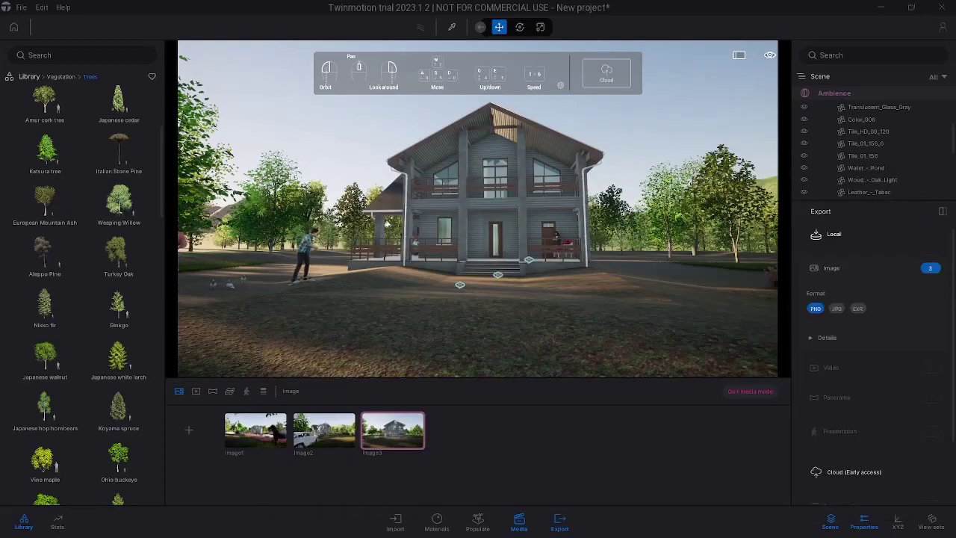
{"action": "scroll", "coordinate": [874, 351], "scroll_direction": "down", "scroll_amount": 3}
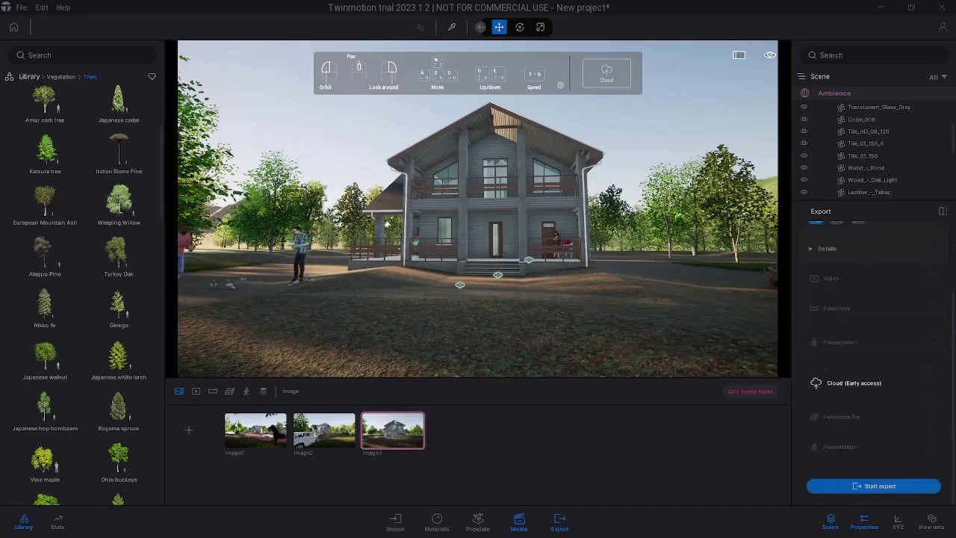